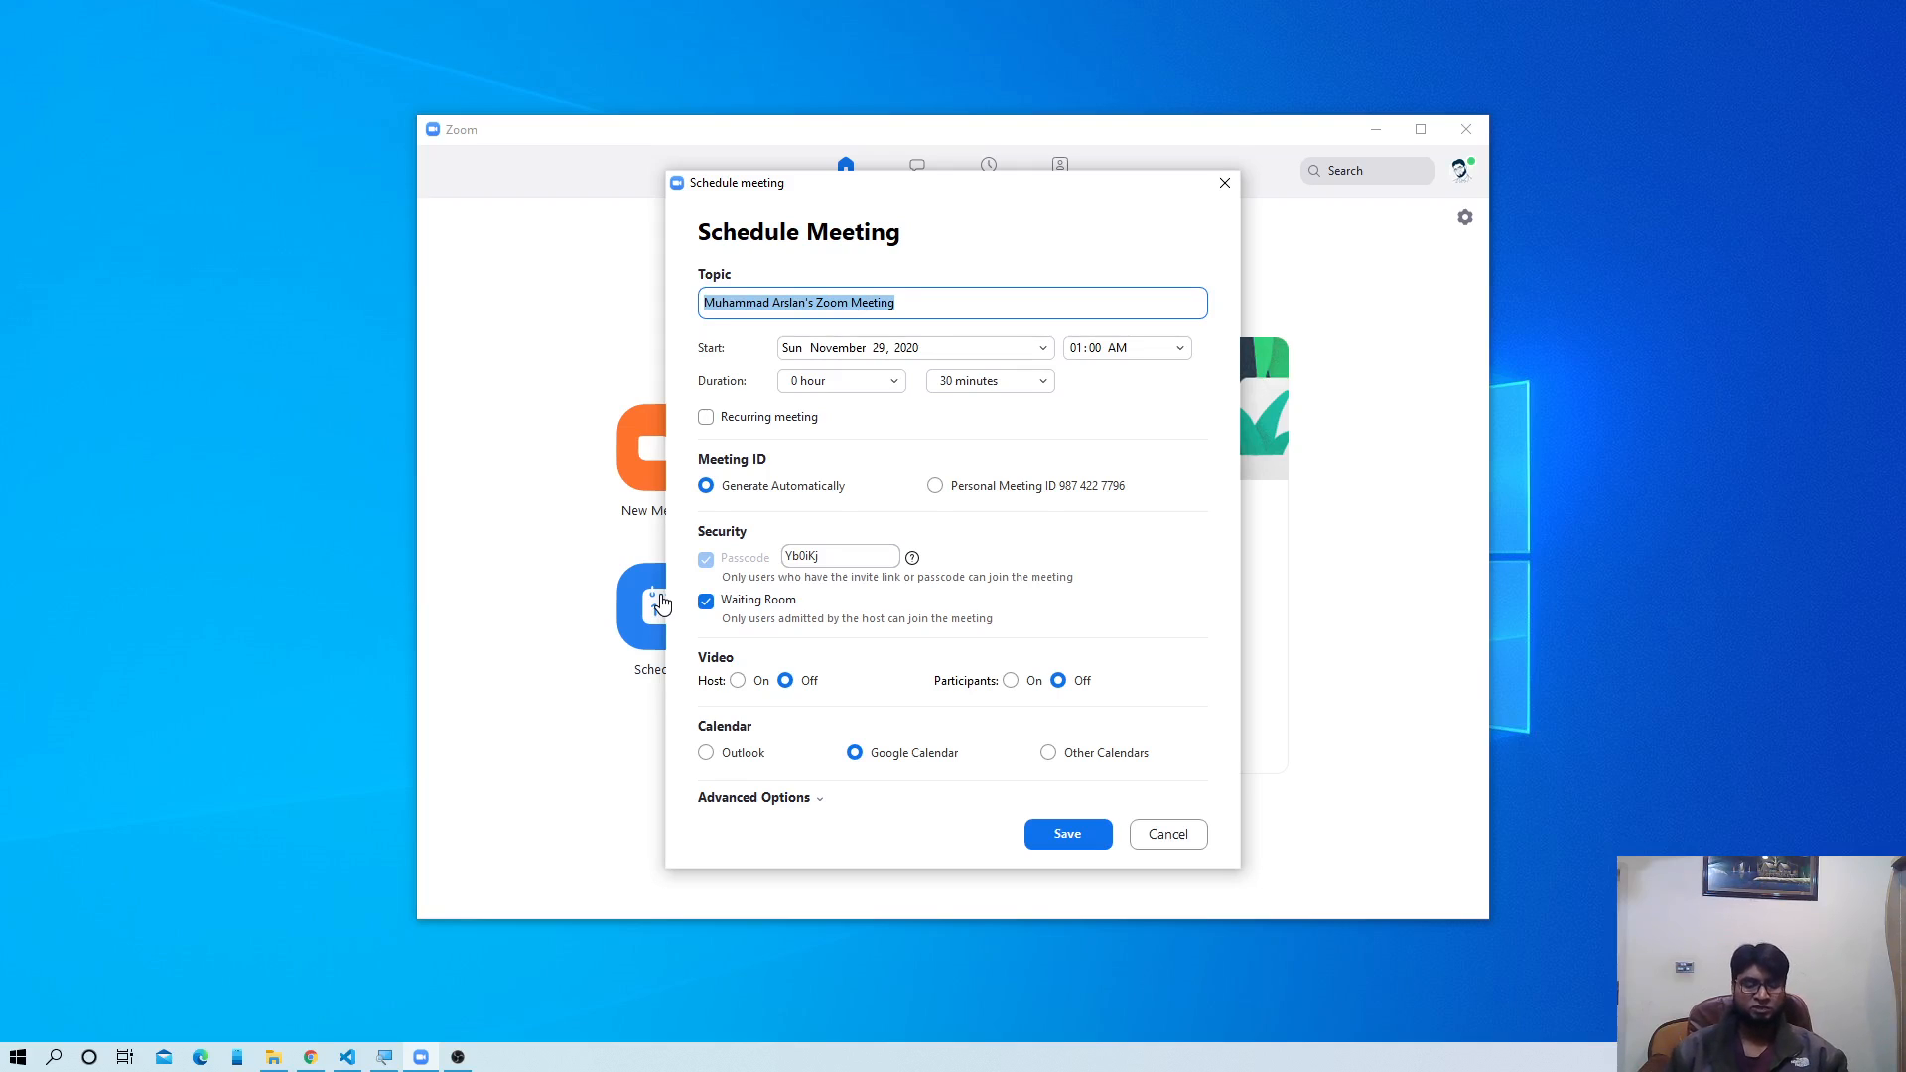
- Set the meeting topic to Computer 9-D and make it a recurring meeting
{"action": "type", "text": "Computer"}
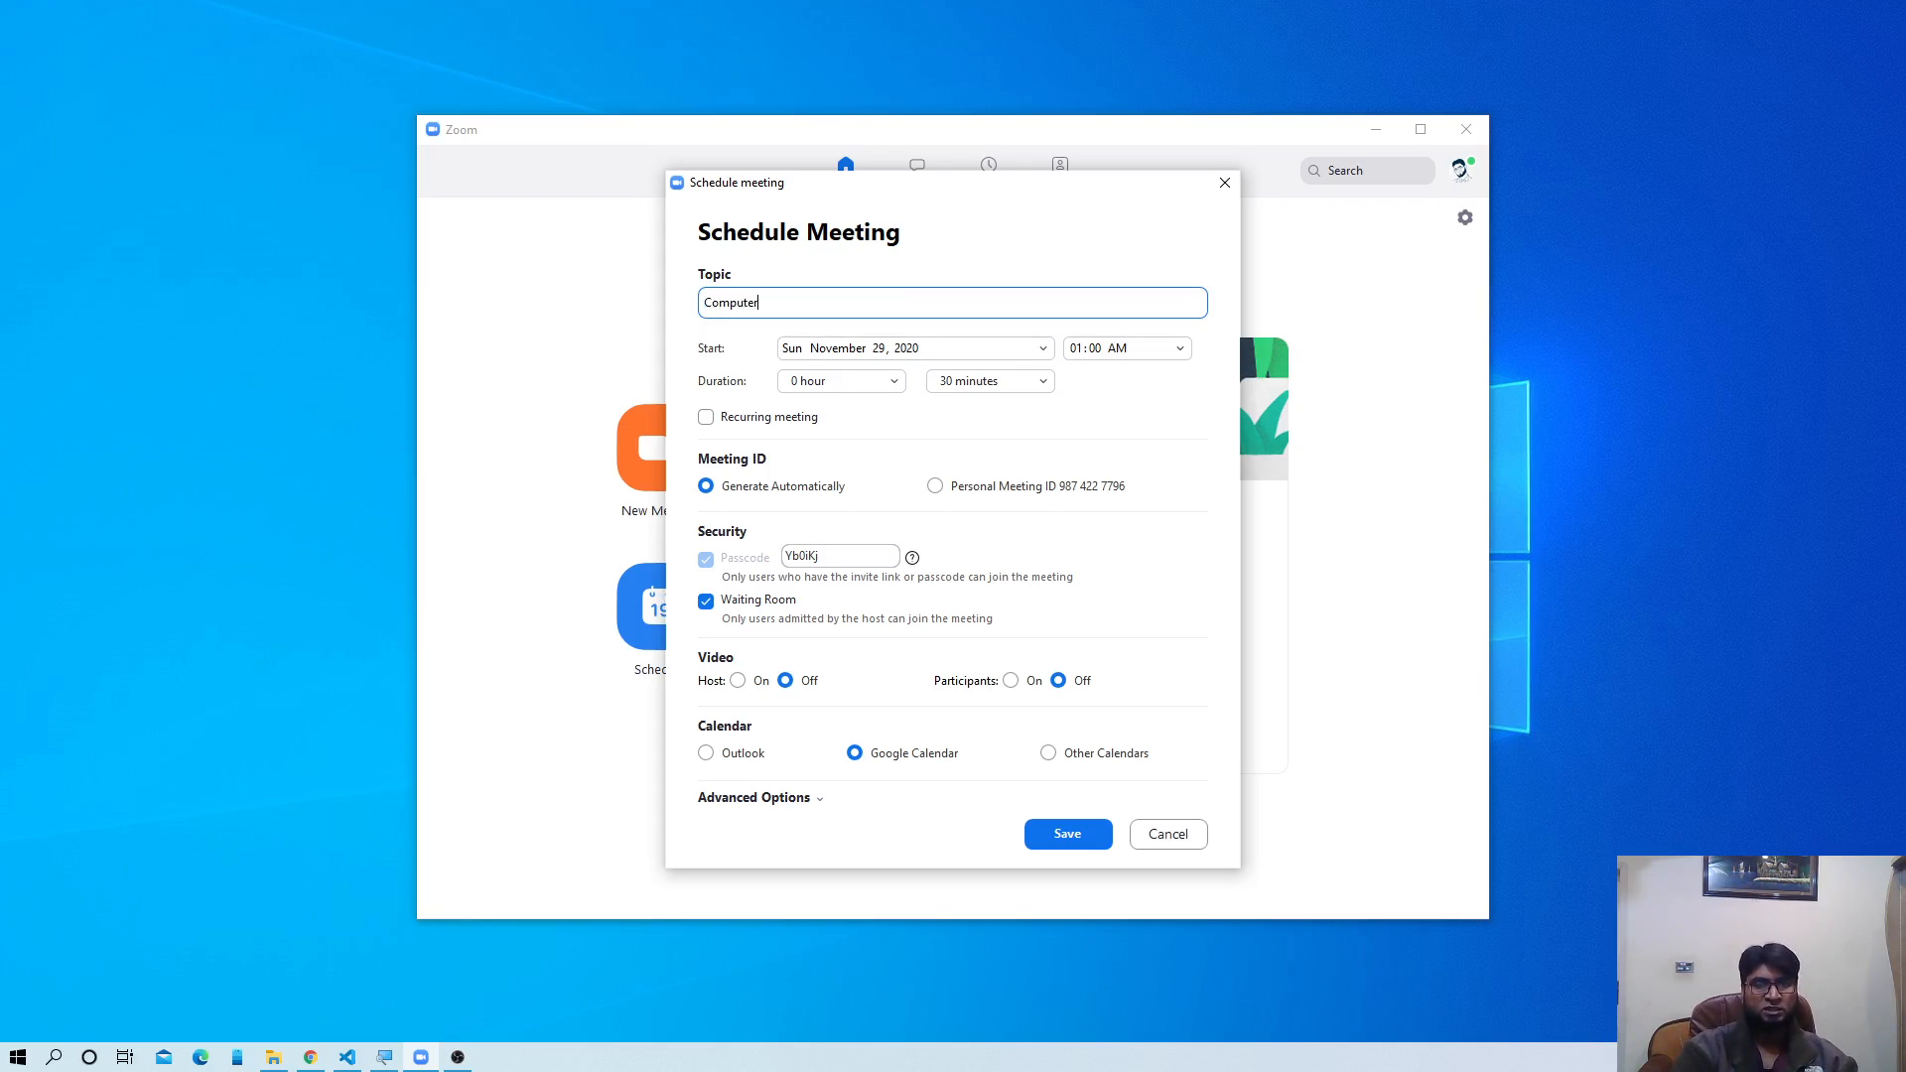
{"action": "type", "text": " 9-D"}
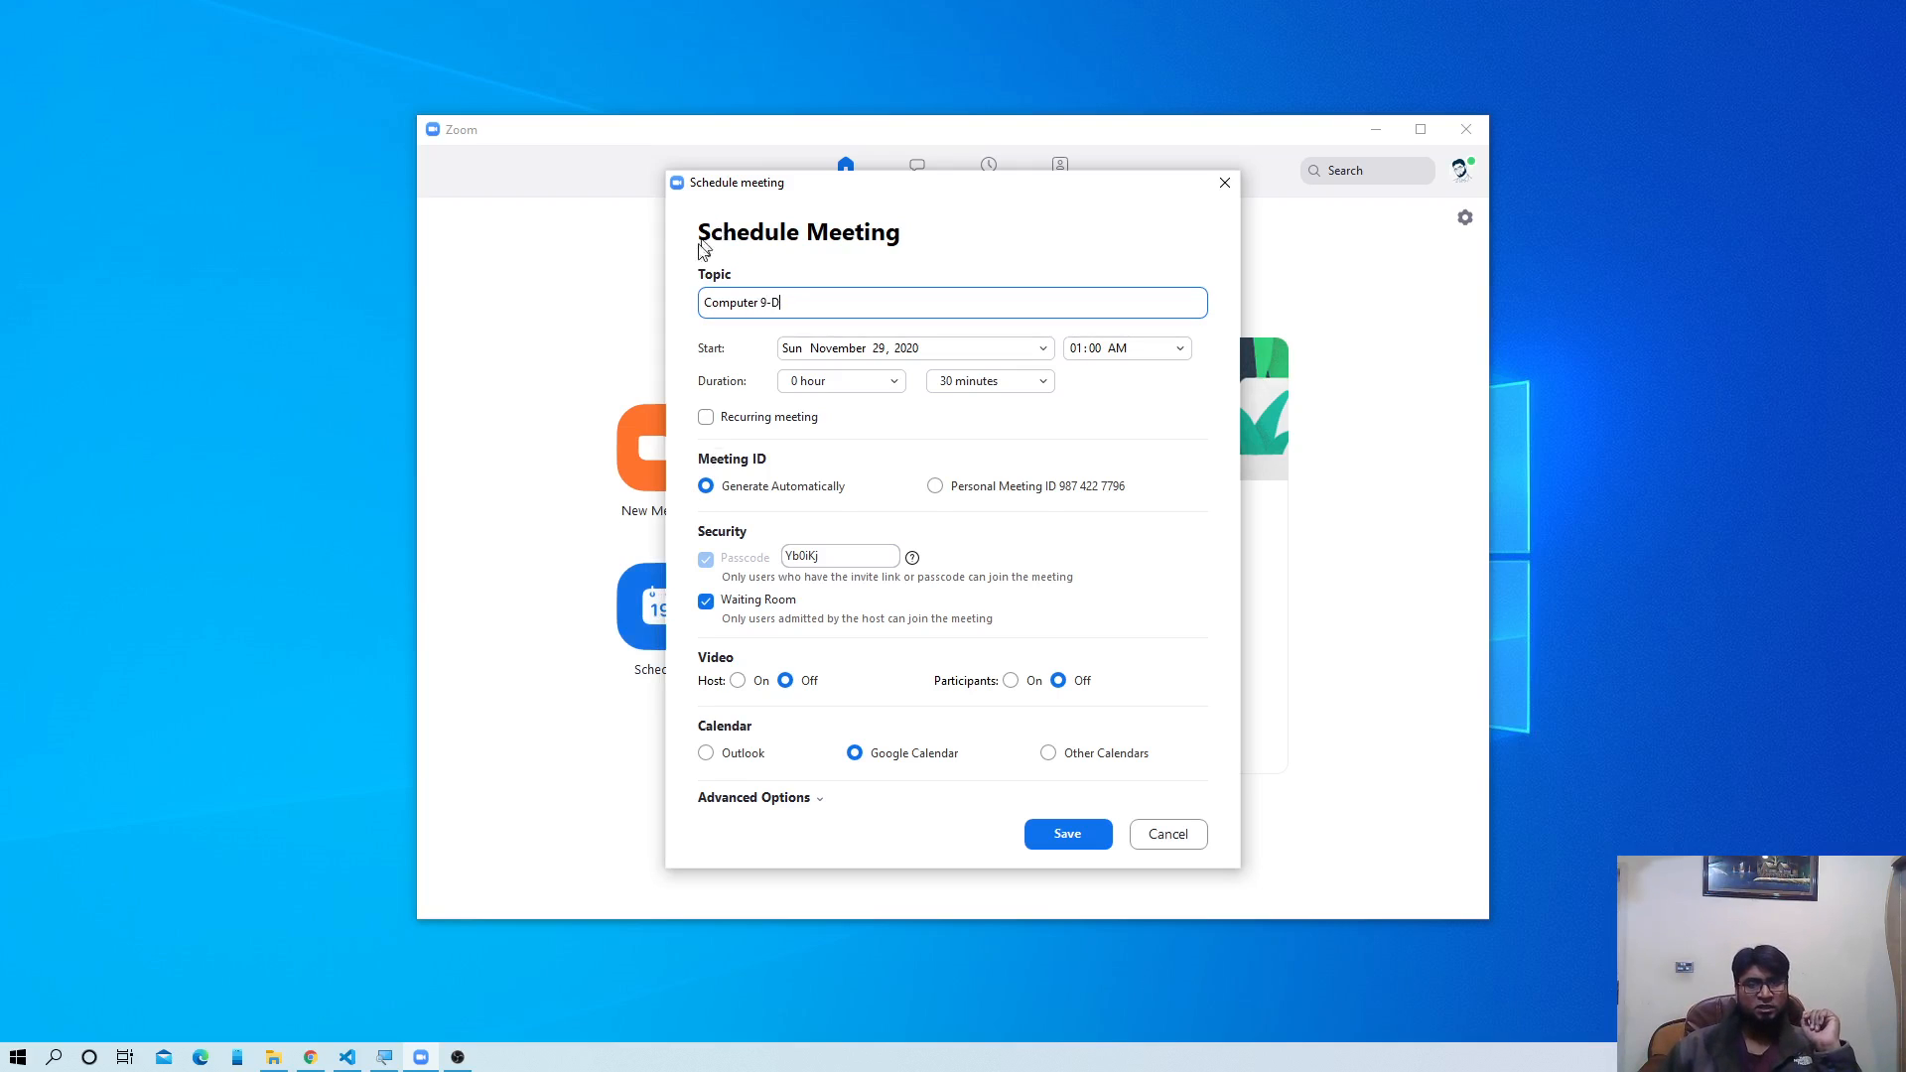
{"action": "left_click", "coordinate": [706, 418]}
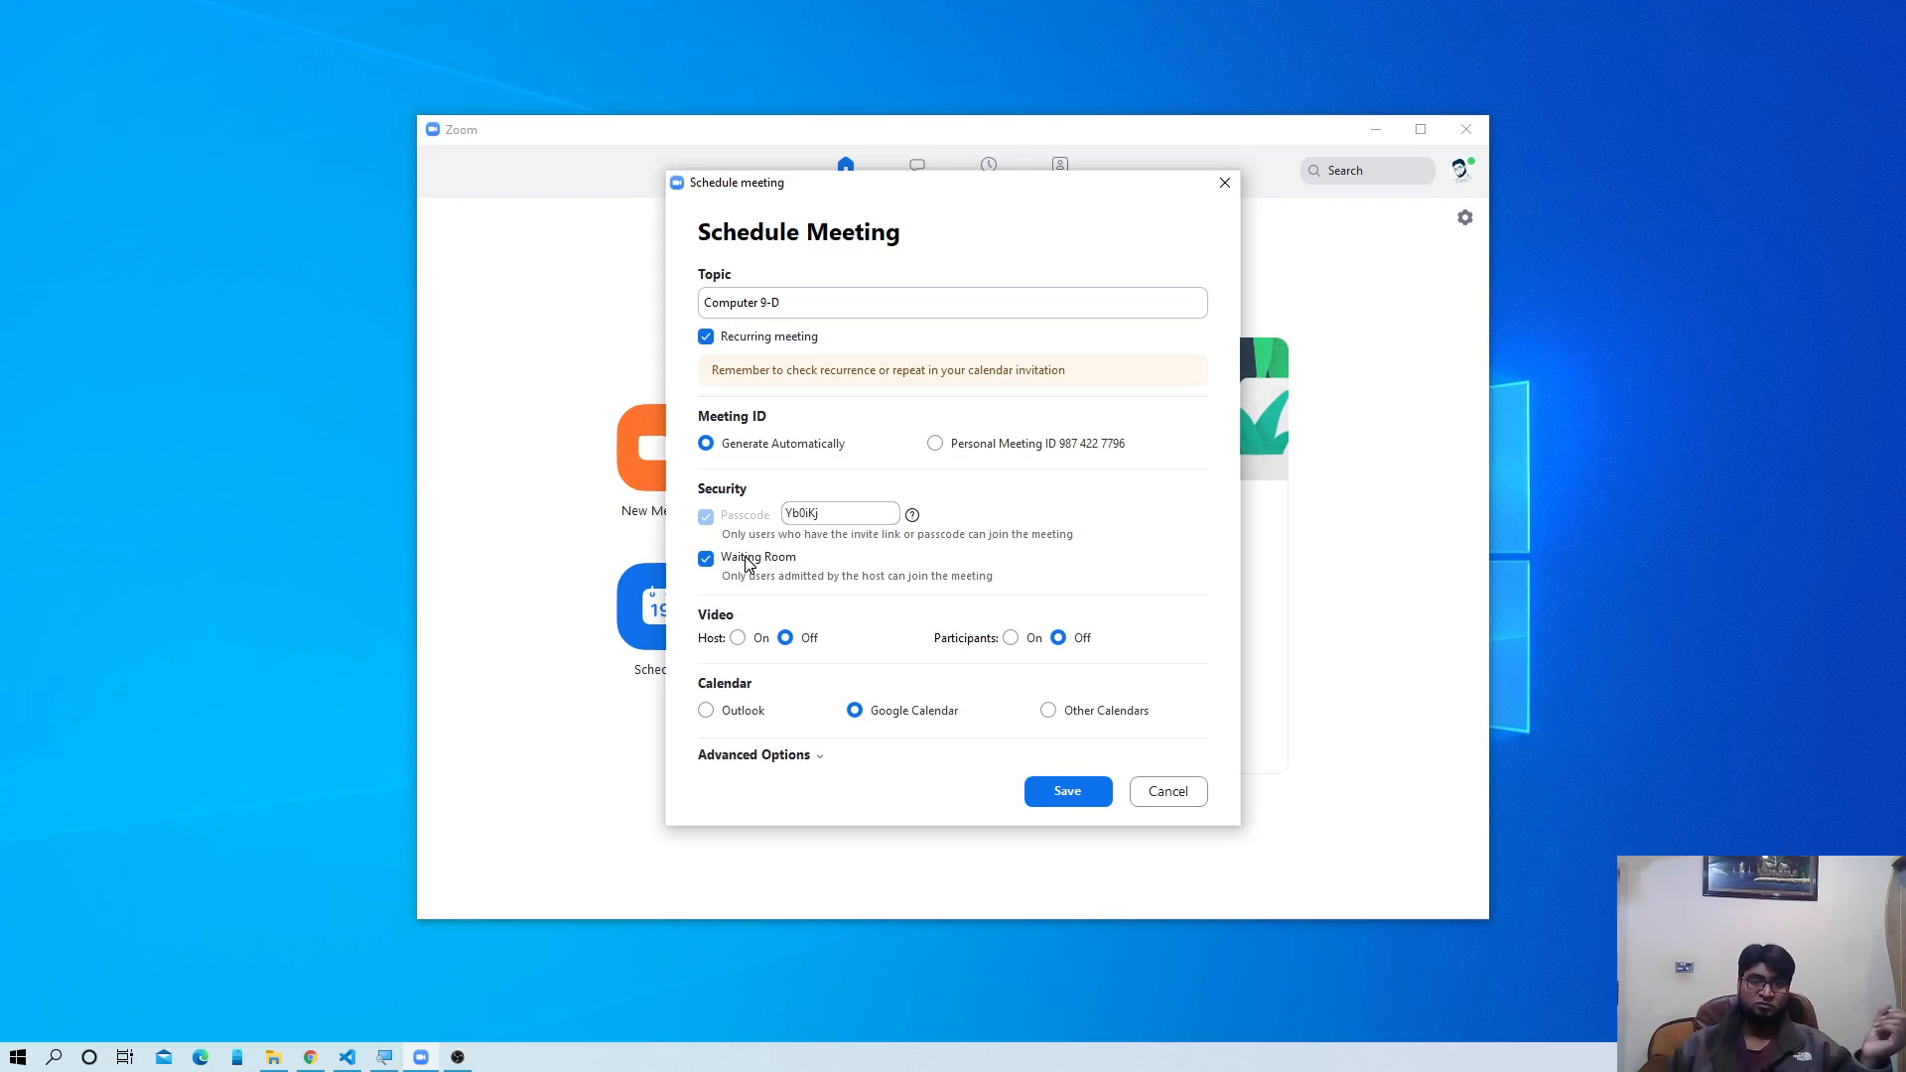
- Disable the waiting room and set participants' video to on
{"action": "left_click", "coordinate": [706, 559]}
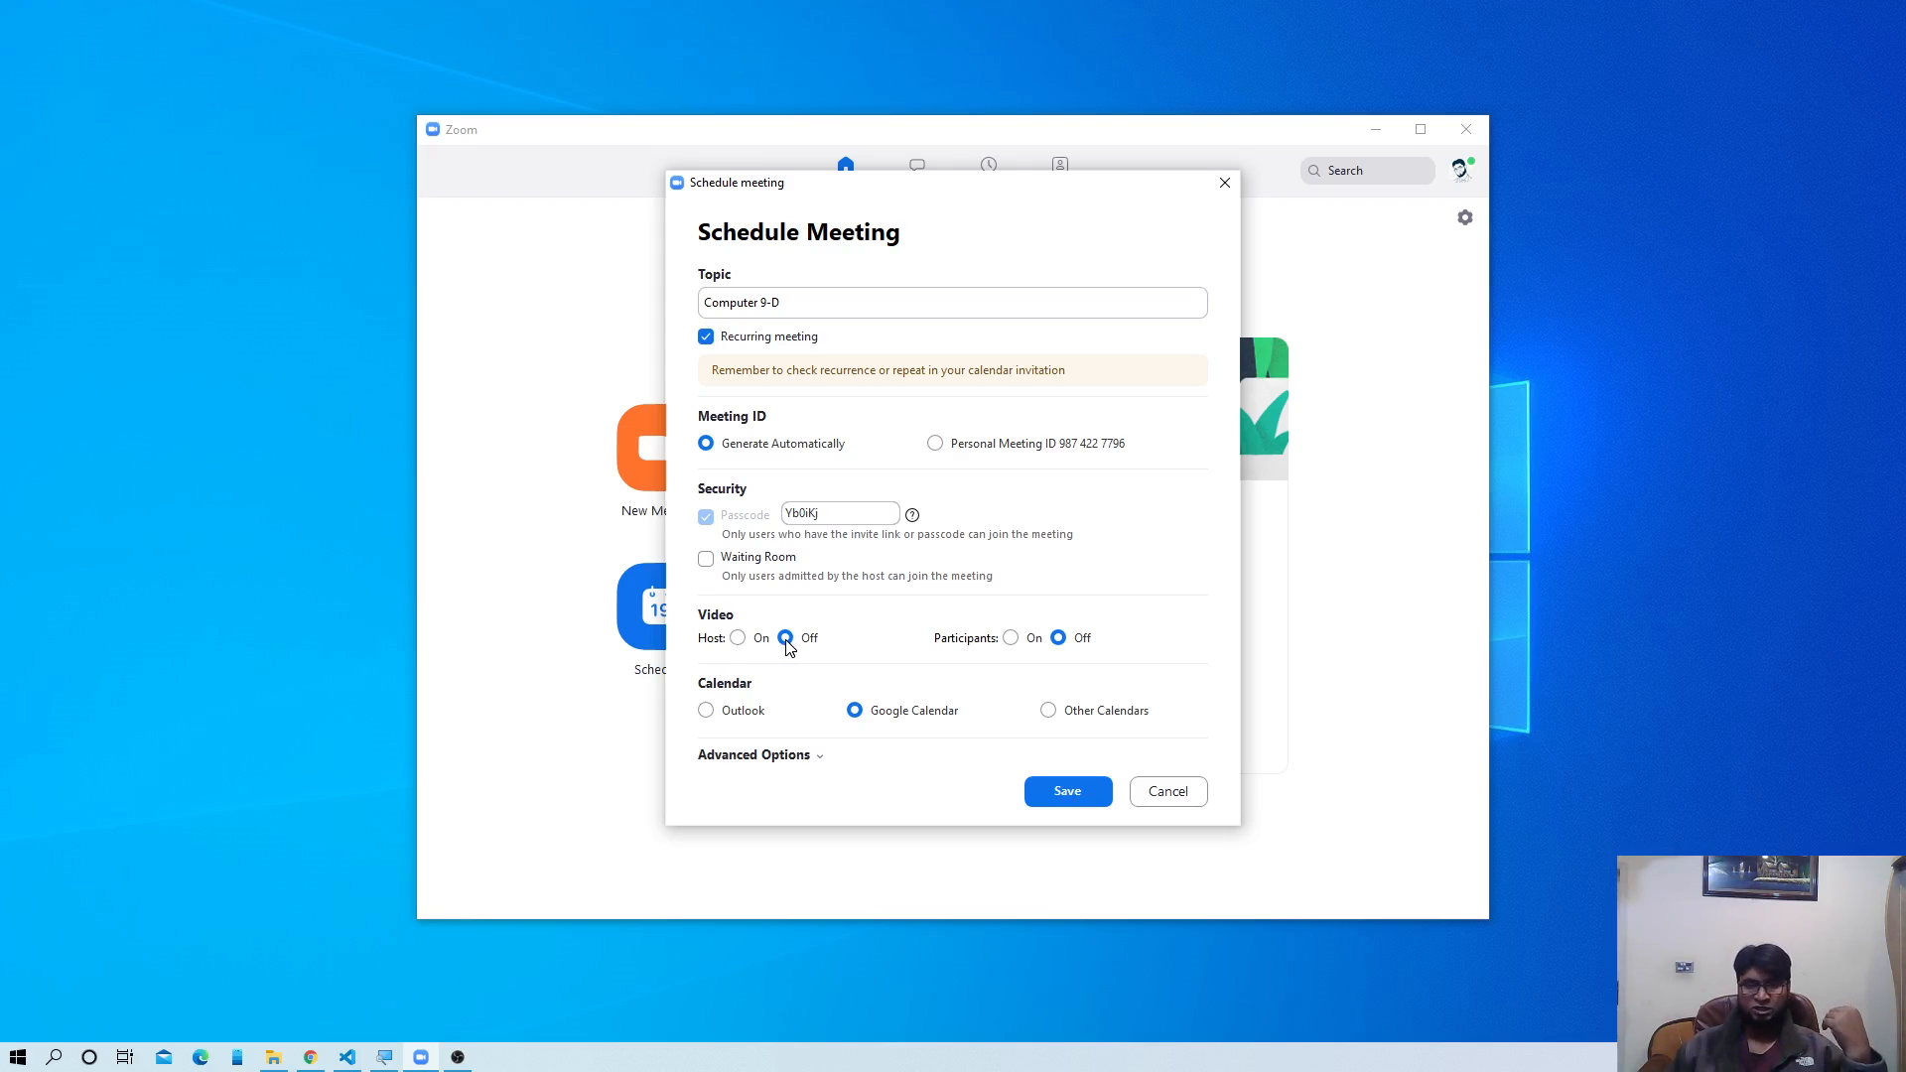
{"action": "left_click", "coordinate": [1009, 639]}
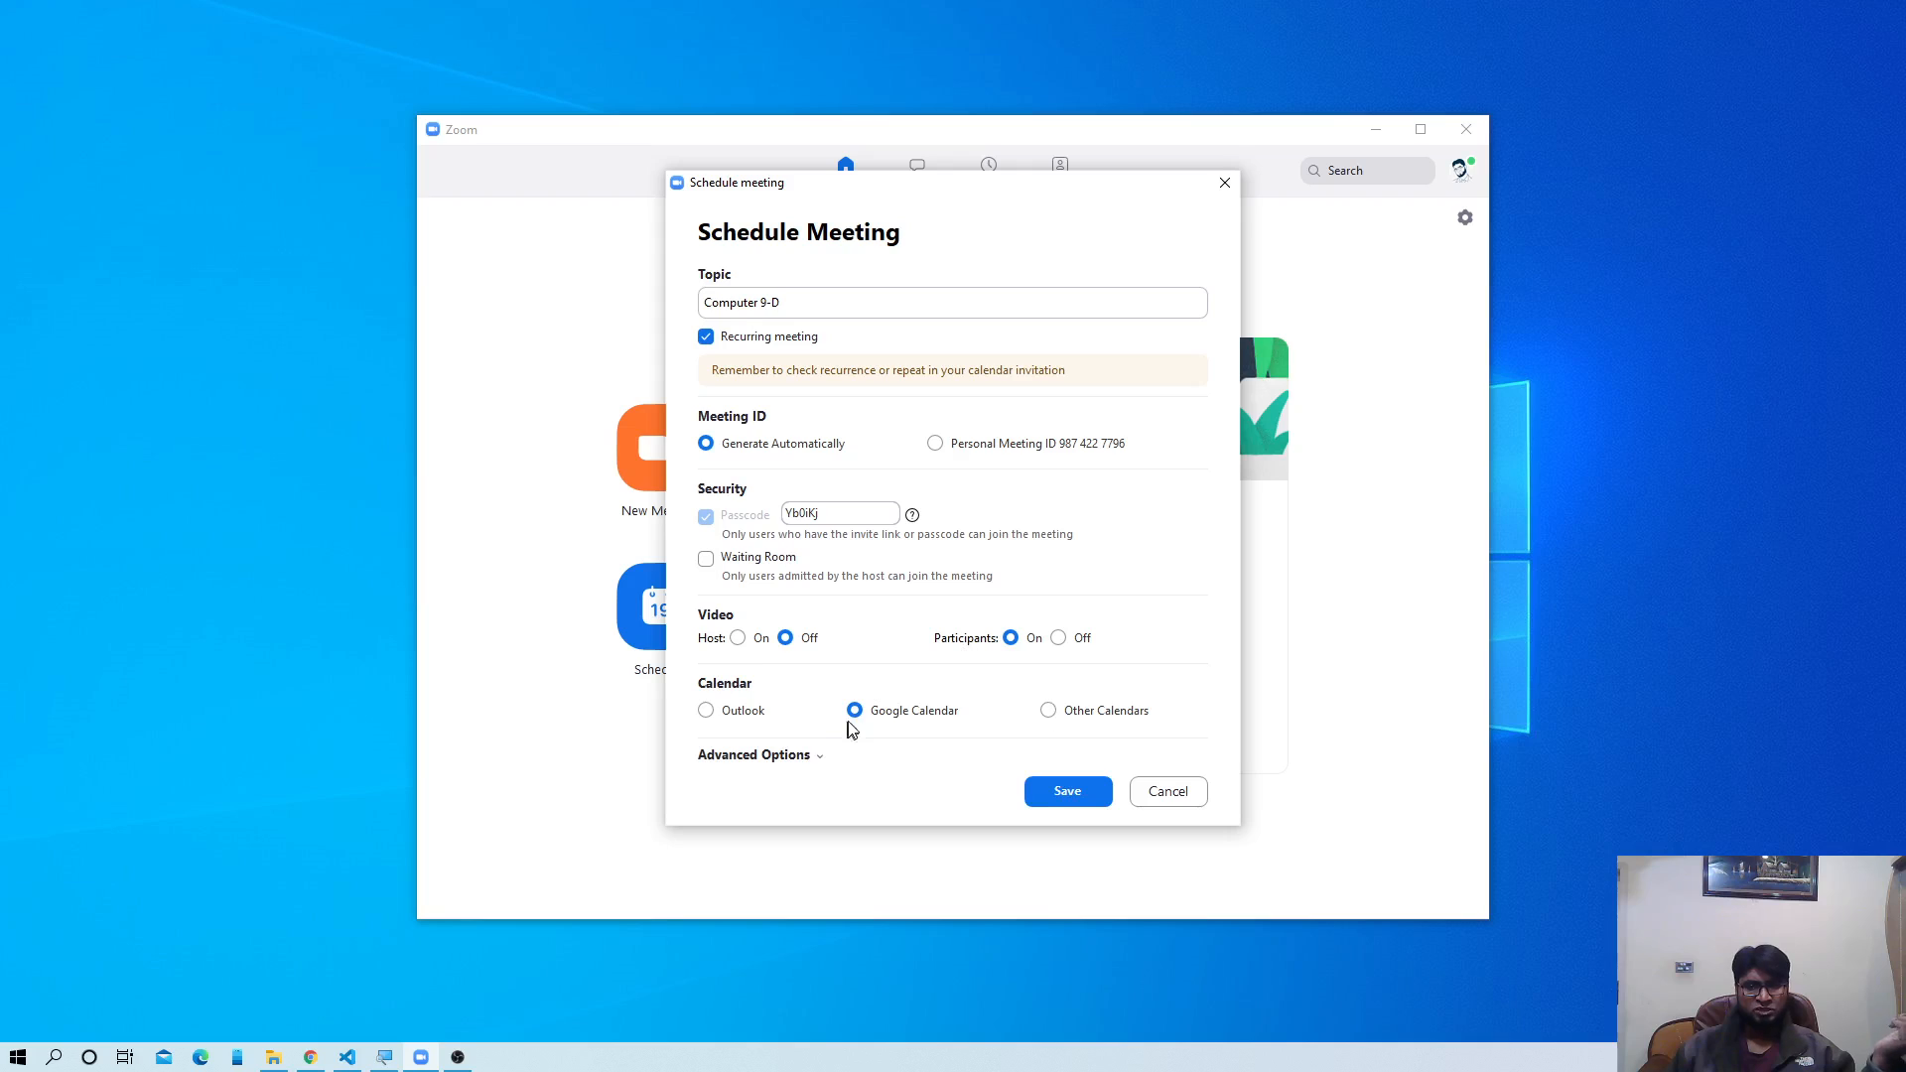
- In the advanced options, enable muting participants upon entry and automatic meeting recording on the local computer
{"action": "left_click", "coordinate": [818, 763]}
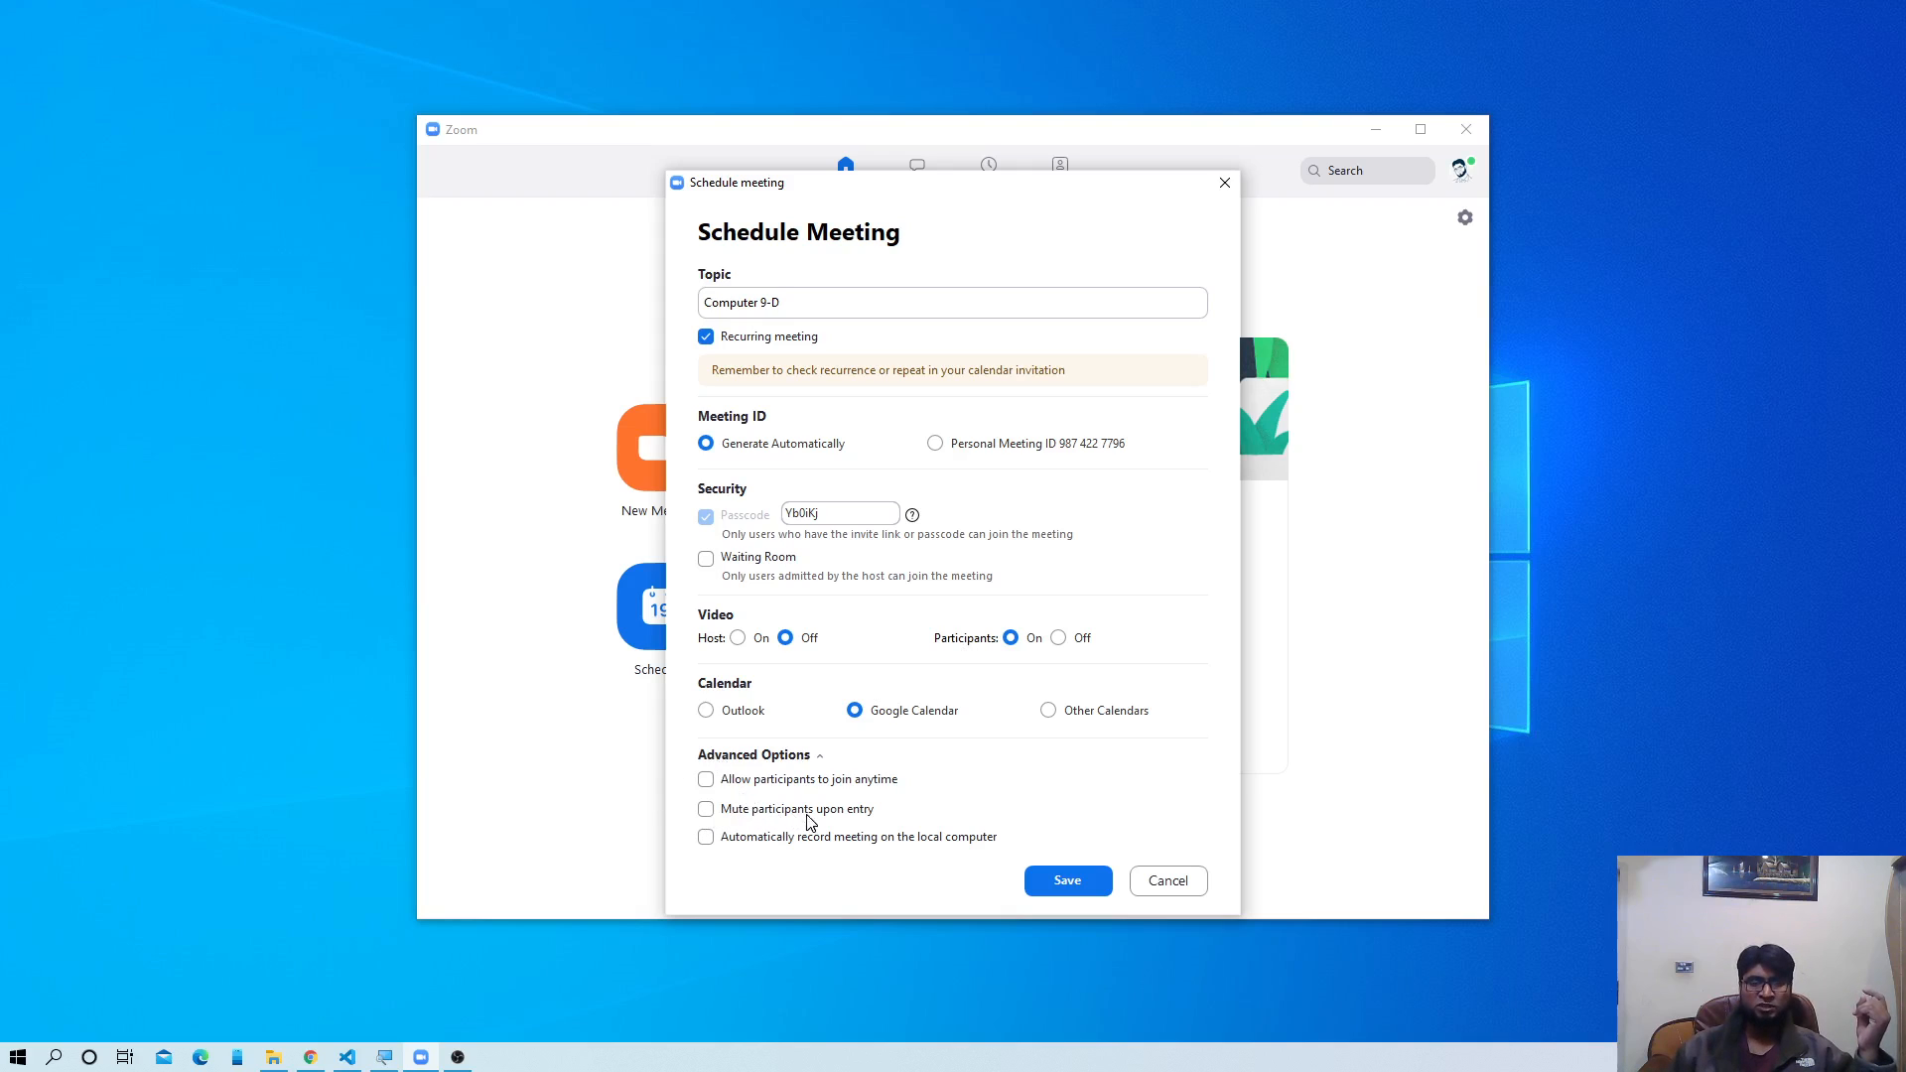
{"action": "left_click", "coordinate": [706, 809]}
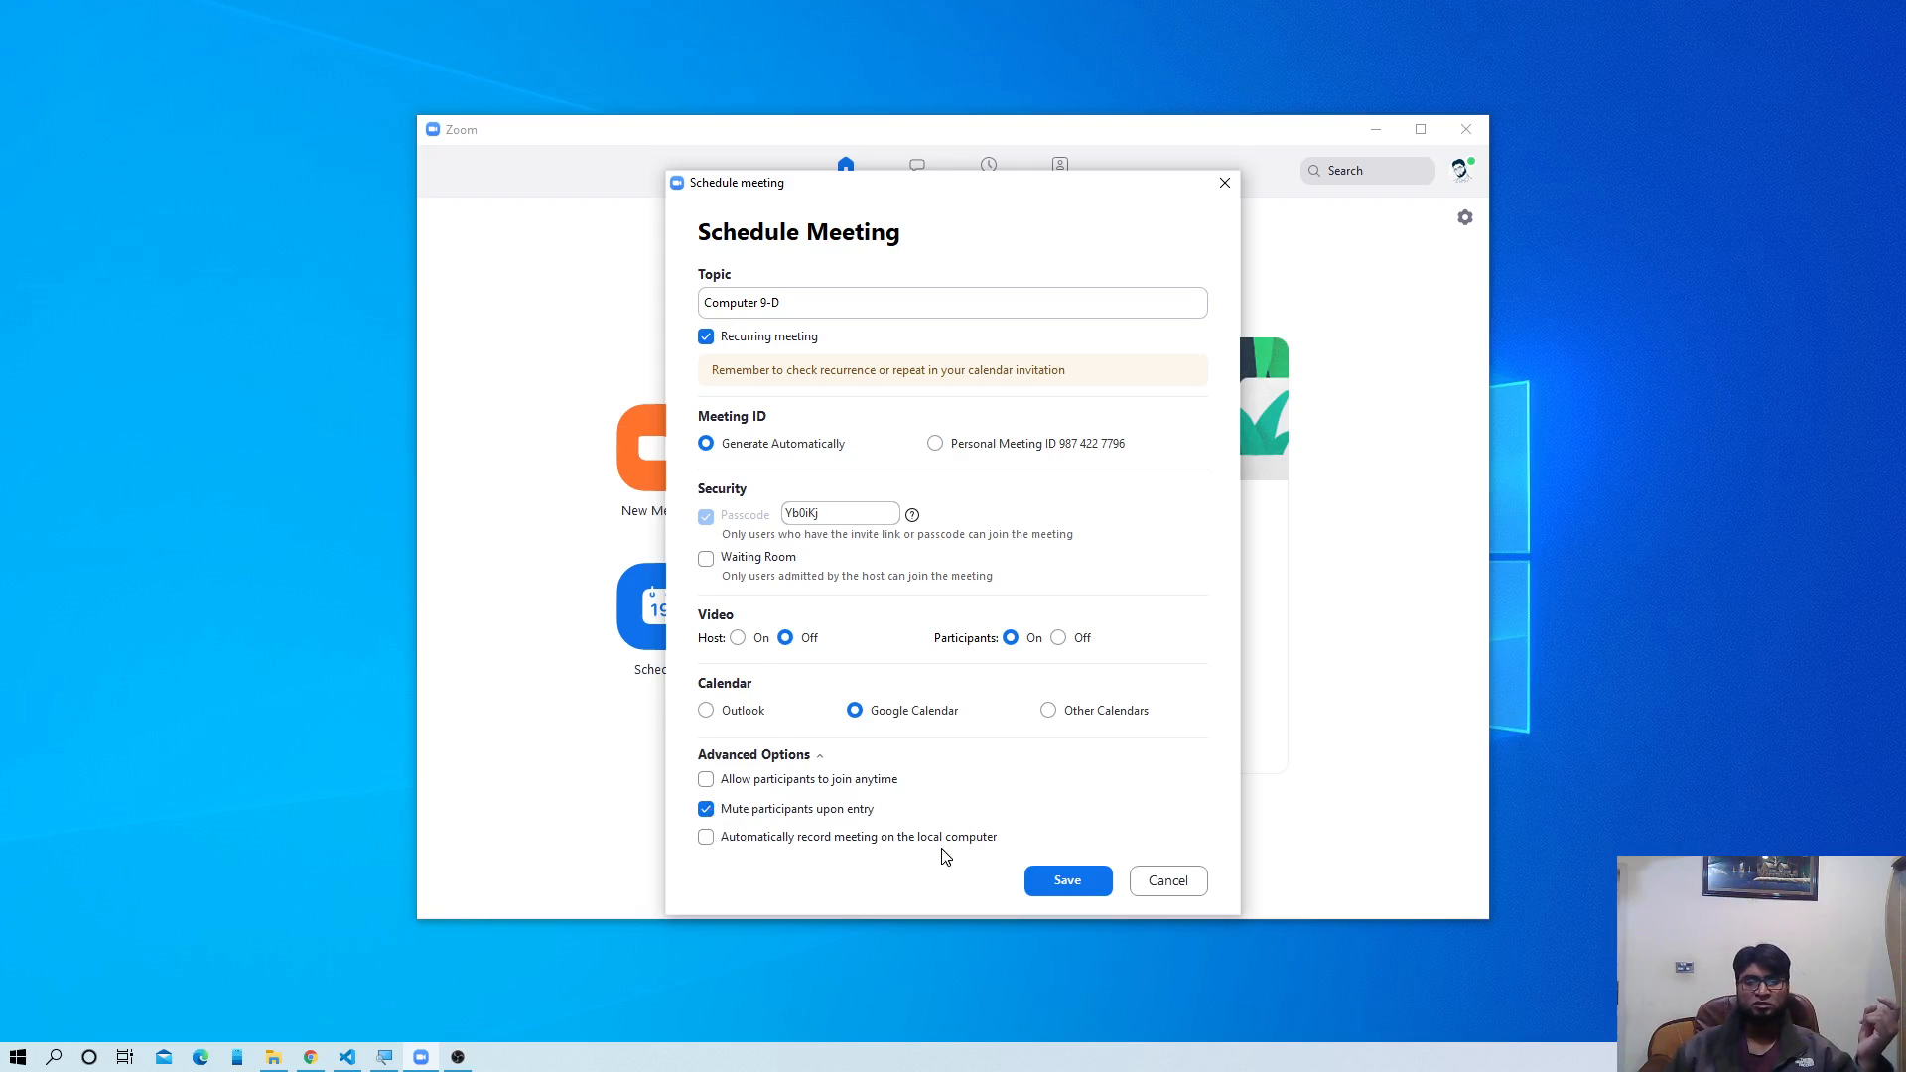
{"action": "left_click", "coordinate": [706, 842]}
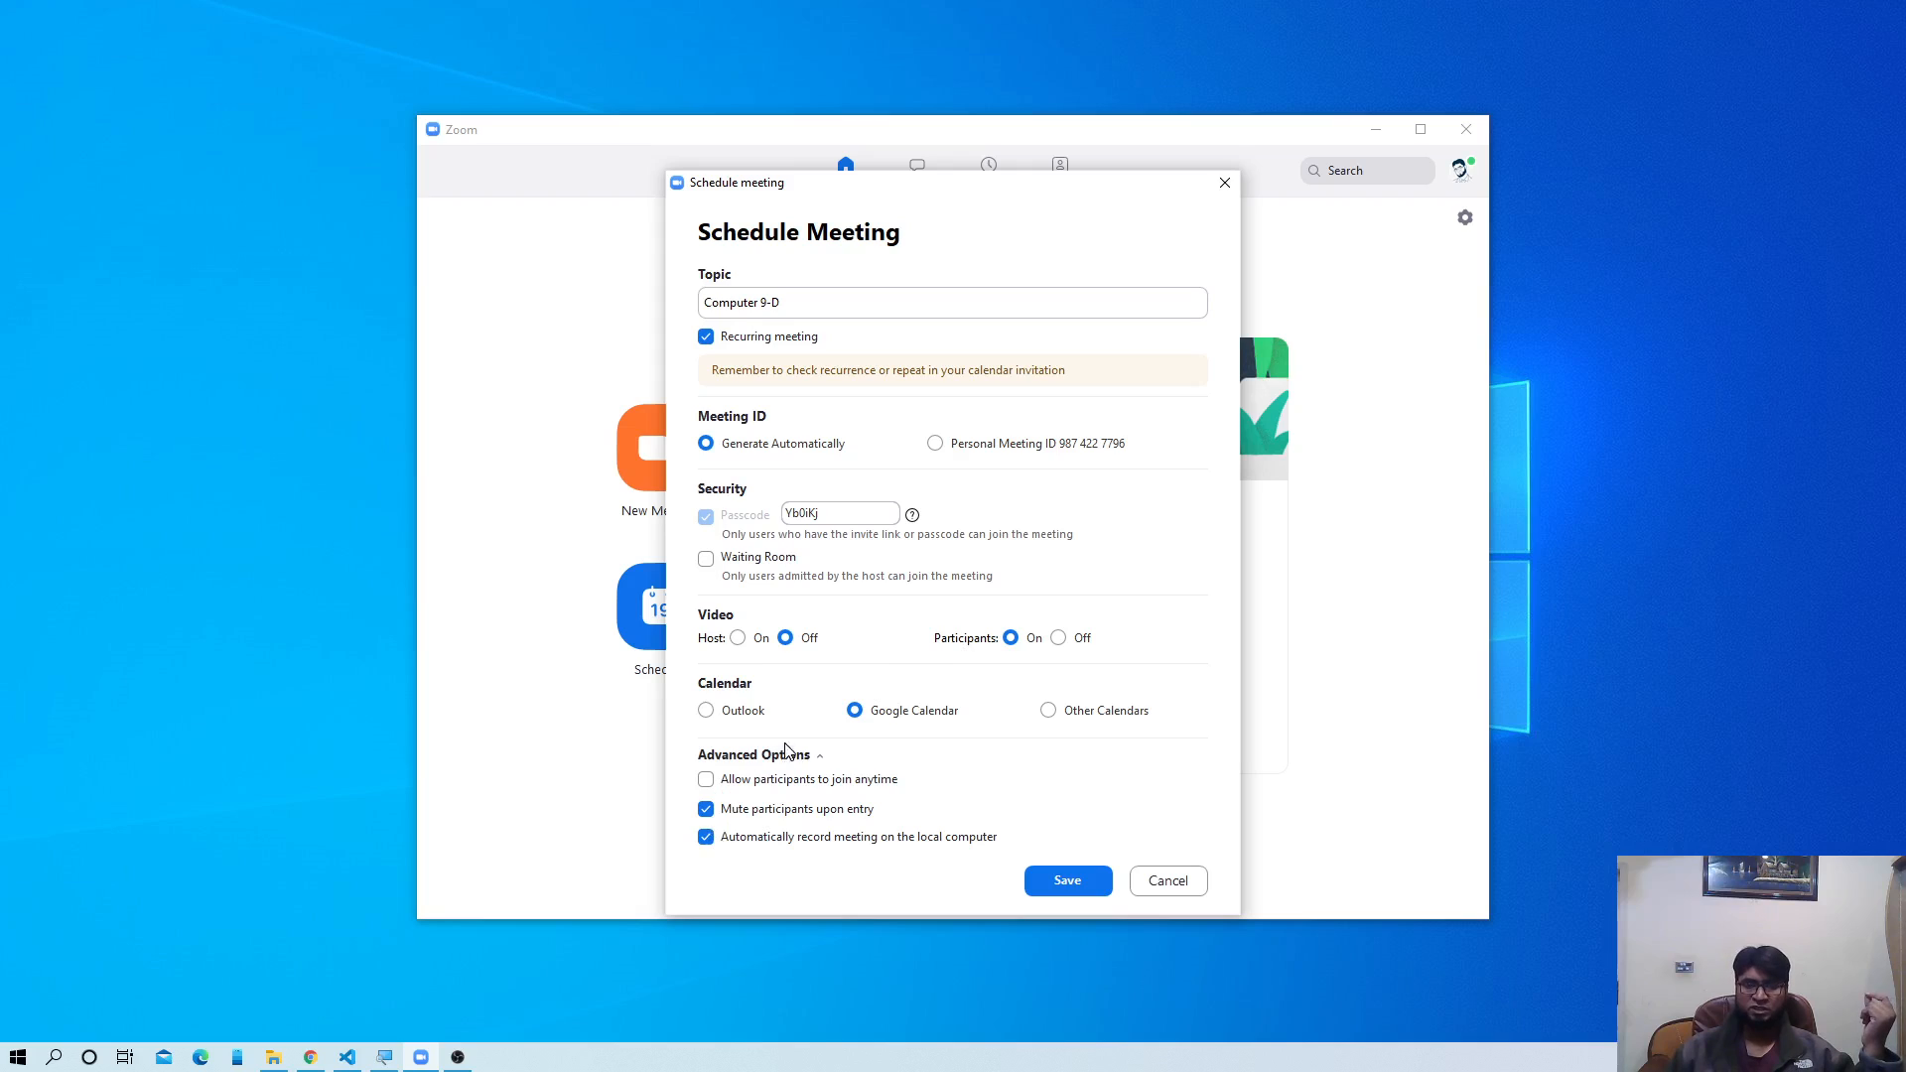
{"action": "left_click", "coordinate": [806, 757]}
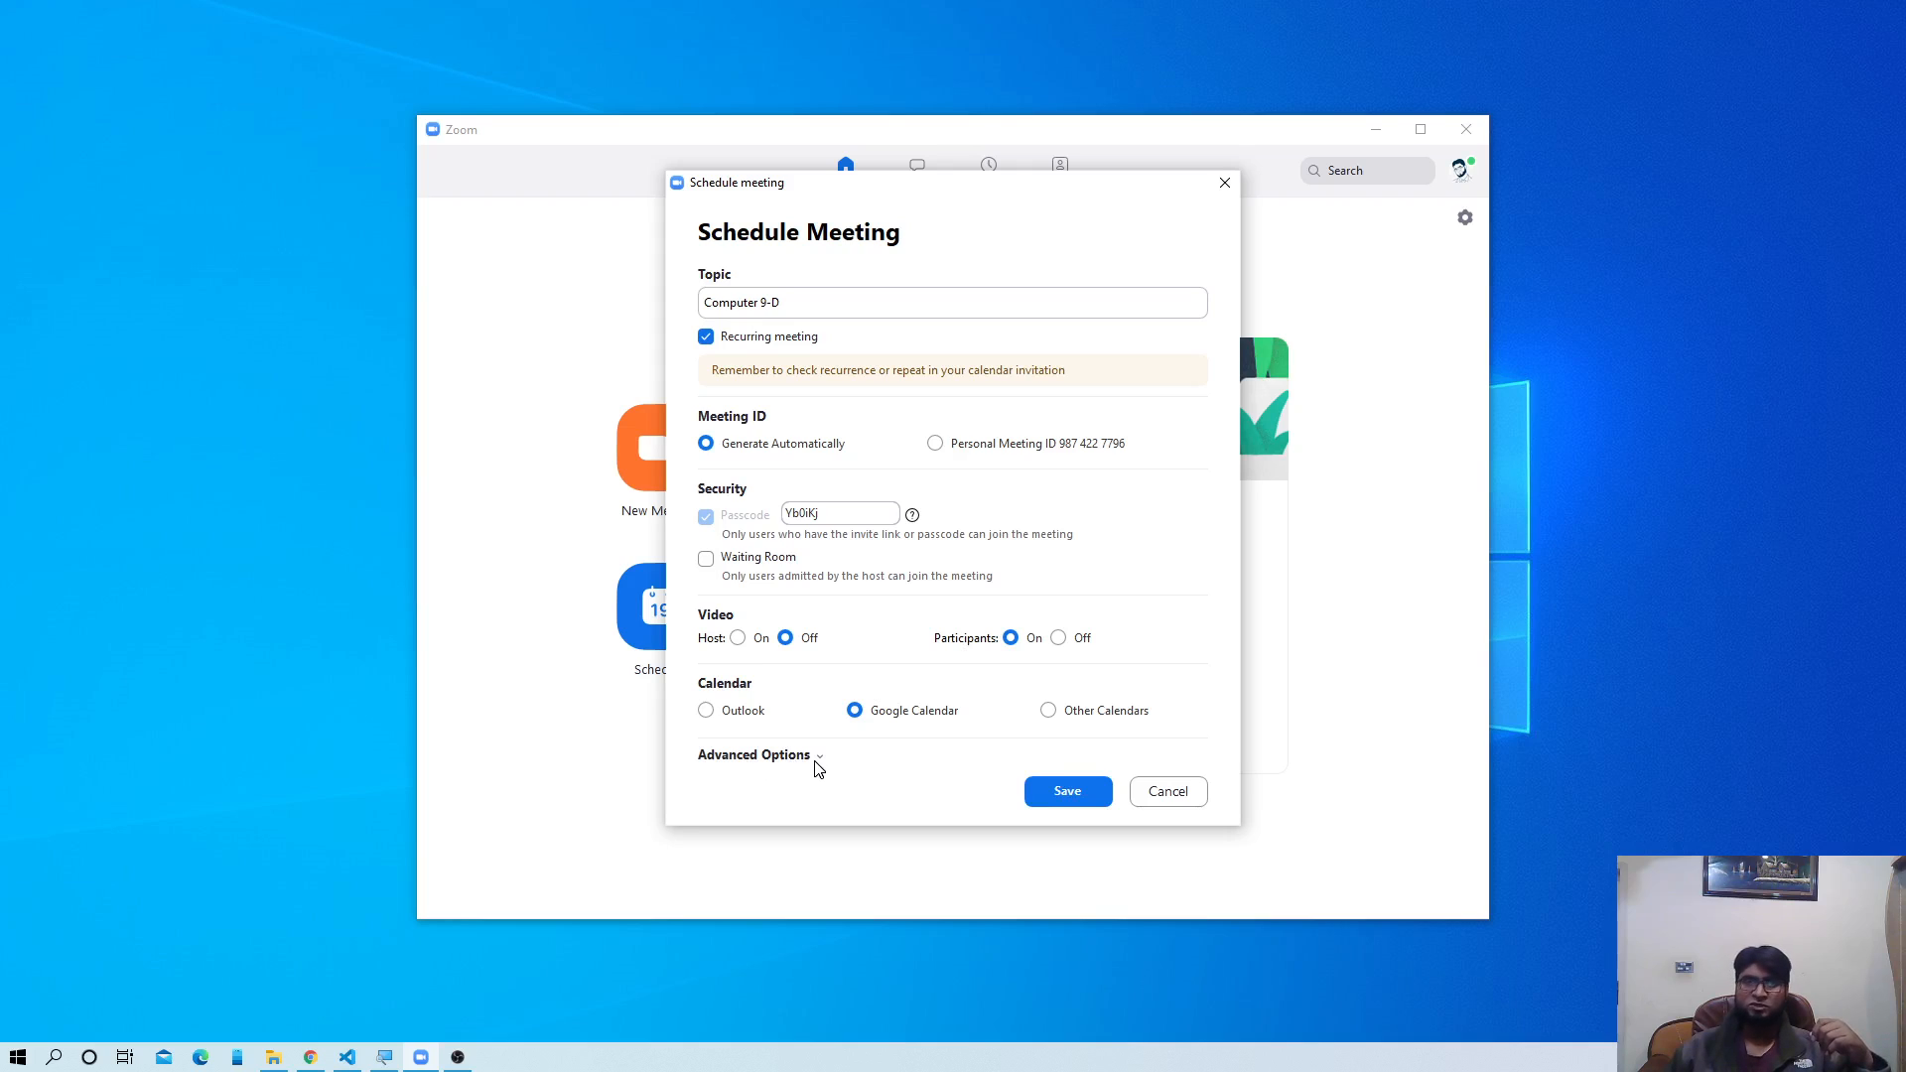
{"action": "left_click", "coordinate": [815, 762]}
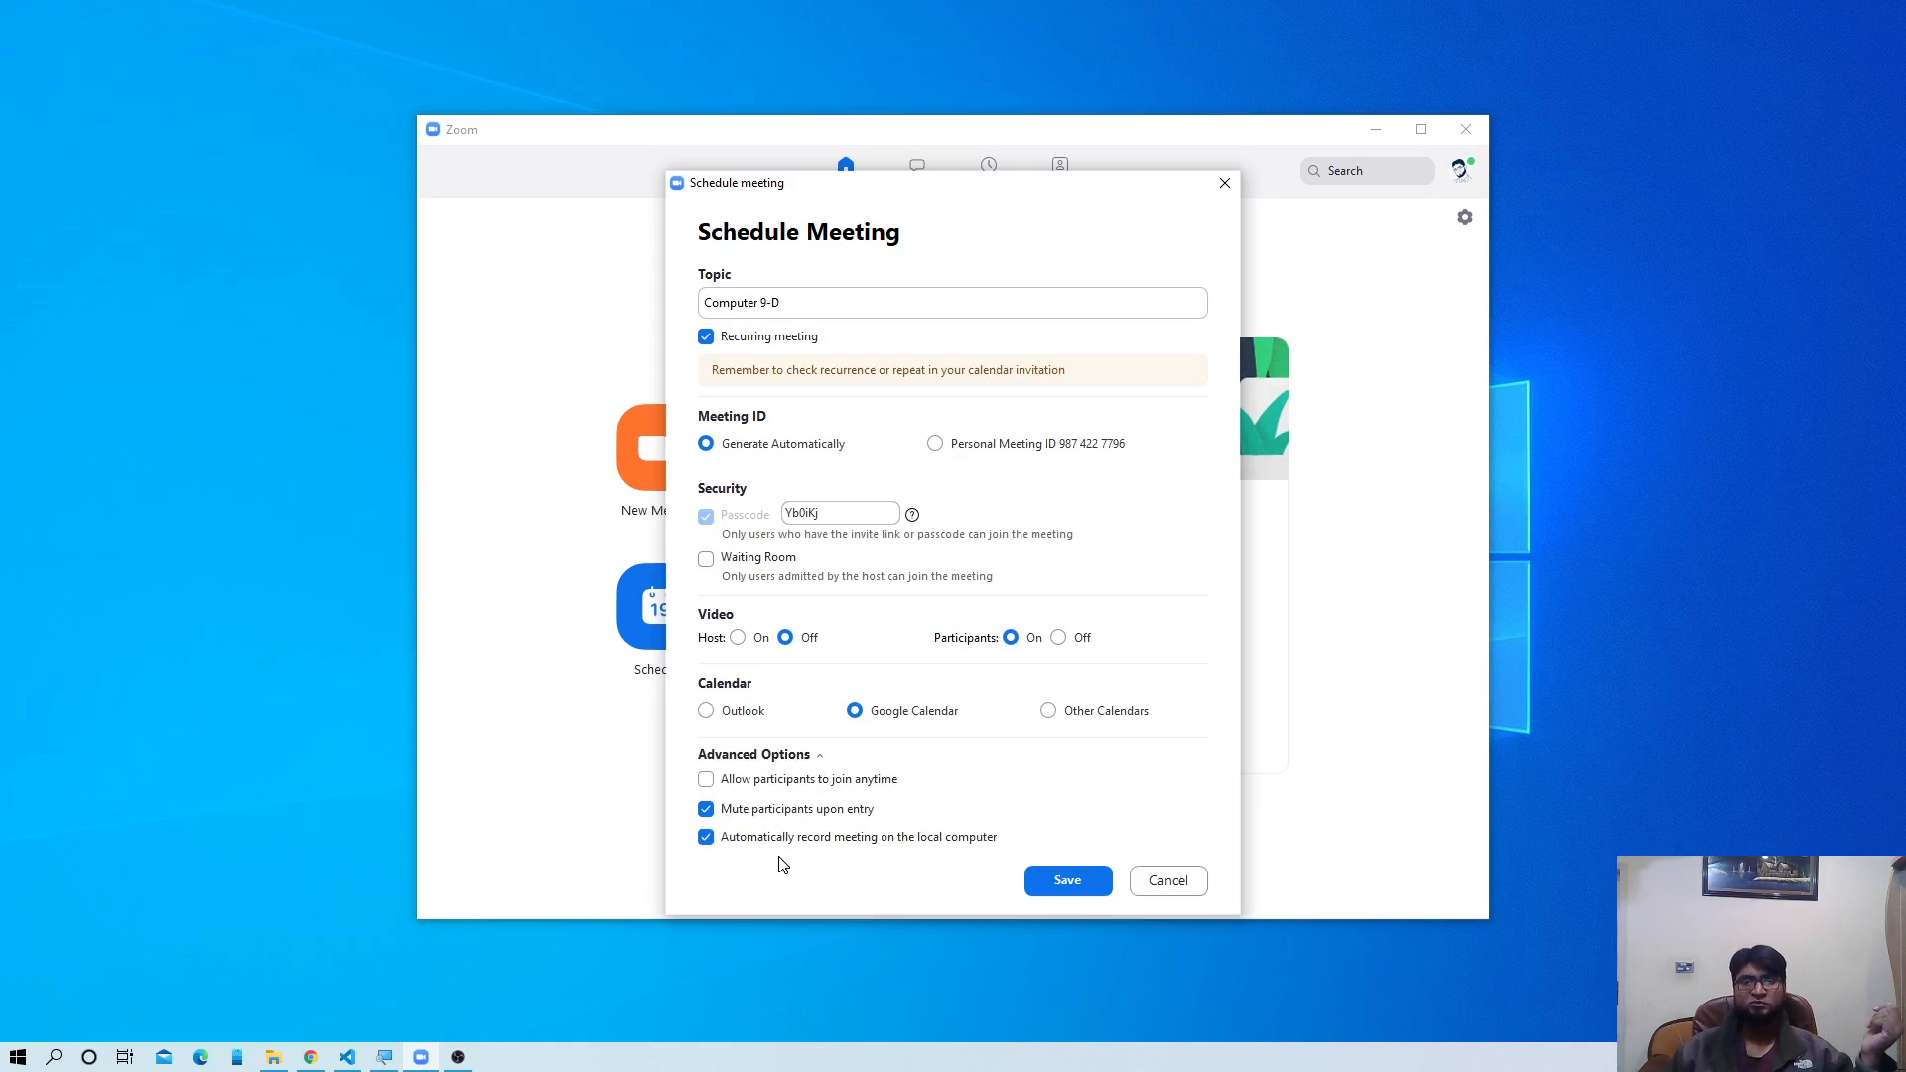
- Save the Computer 9-D meeting and its Google Calendar event, and return from the browser to Zoom
{"action": "left_click", "coordinate": [1070, 882]}
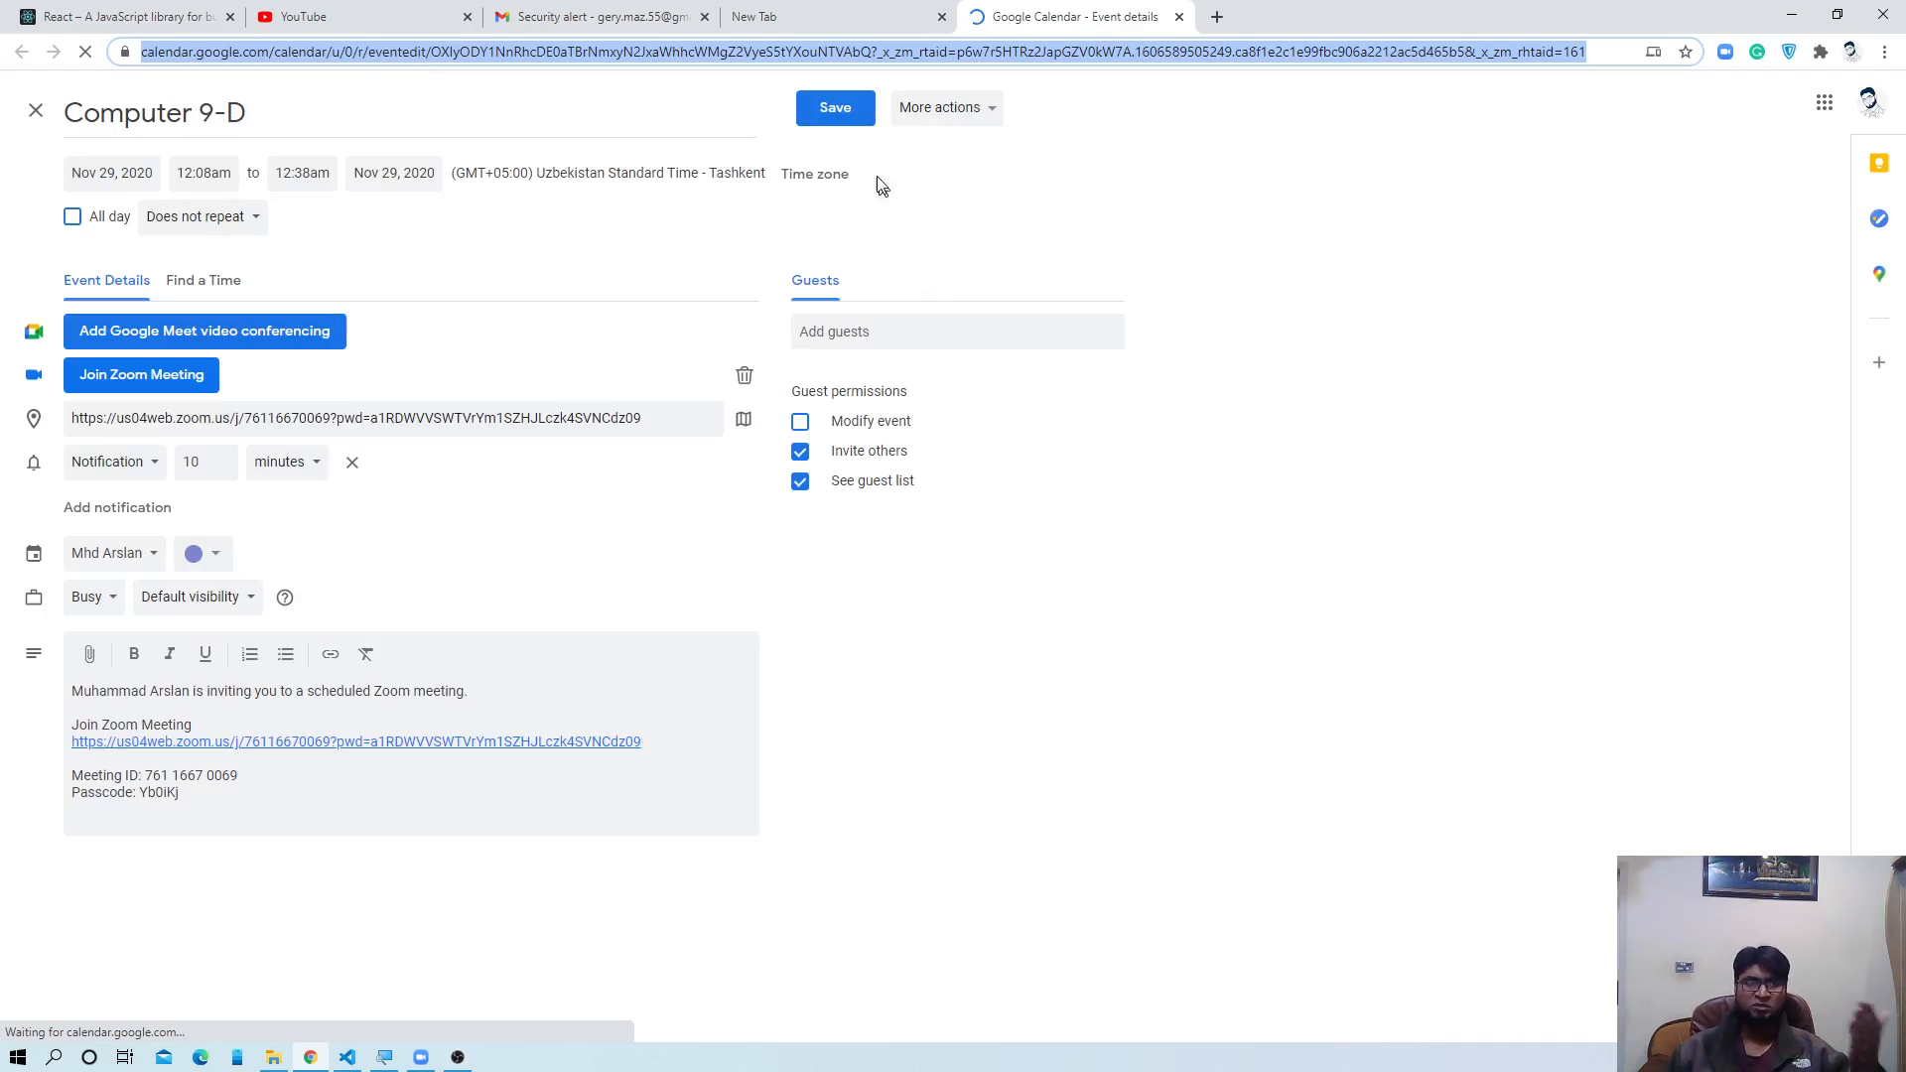
{"action": "left_click", "coordinate": [858, 120]}
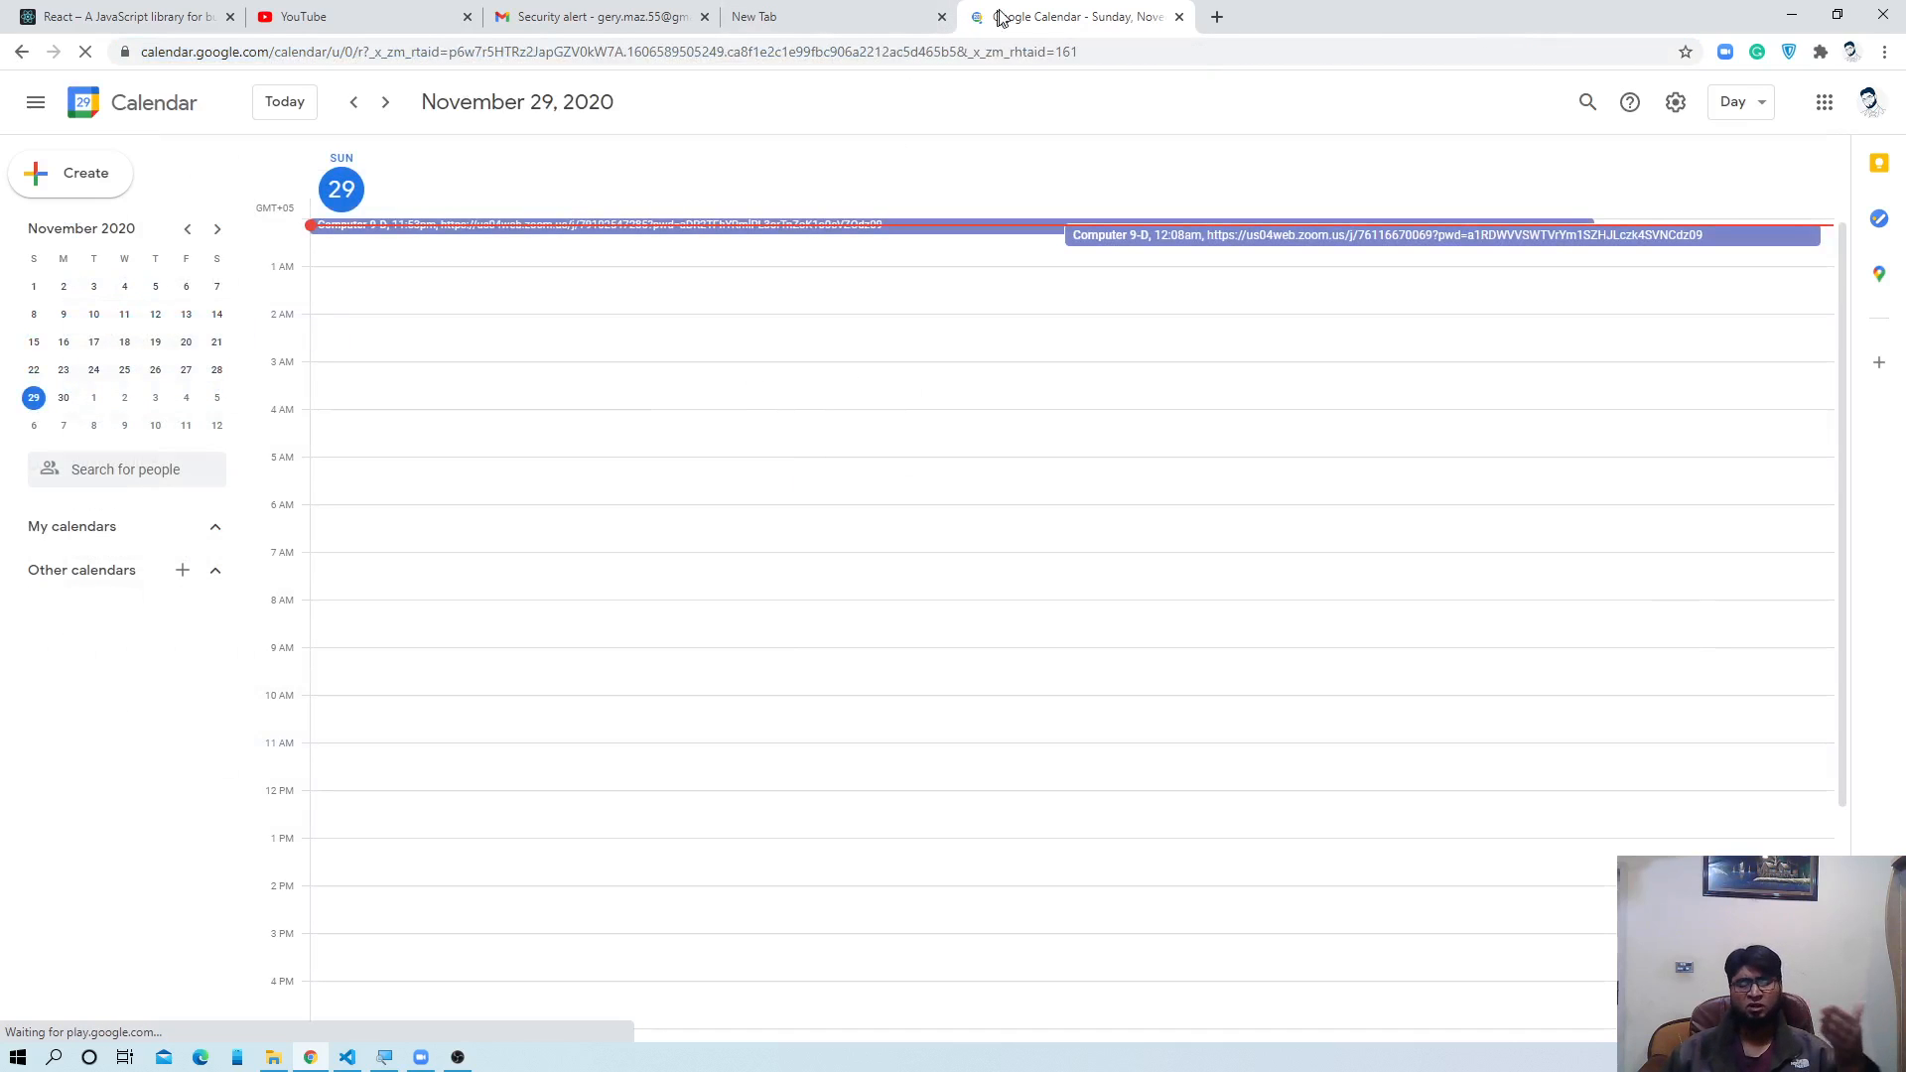
{"action": "middle_click", "coordinate": [1140, 12]}
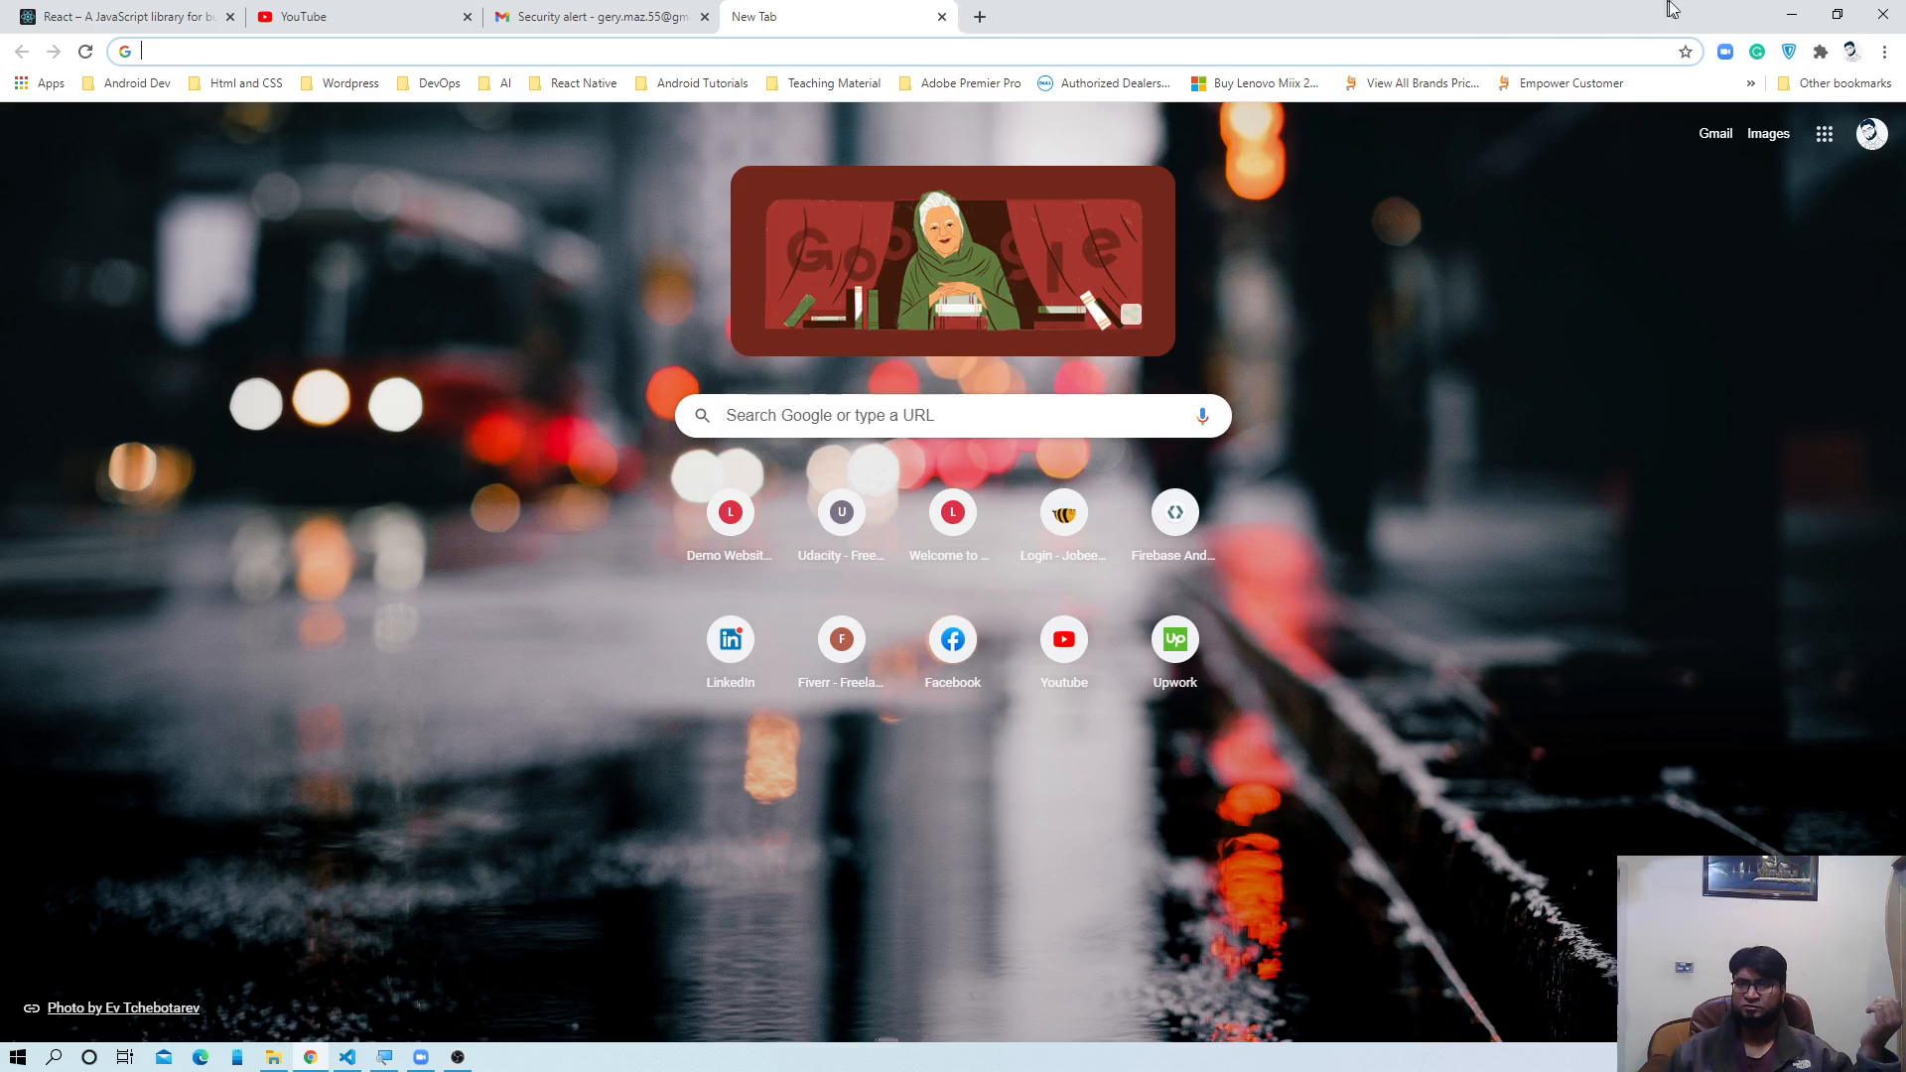
{"action": "left_click", "coordinate": [1803, 14]}
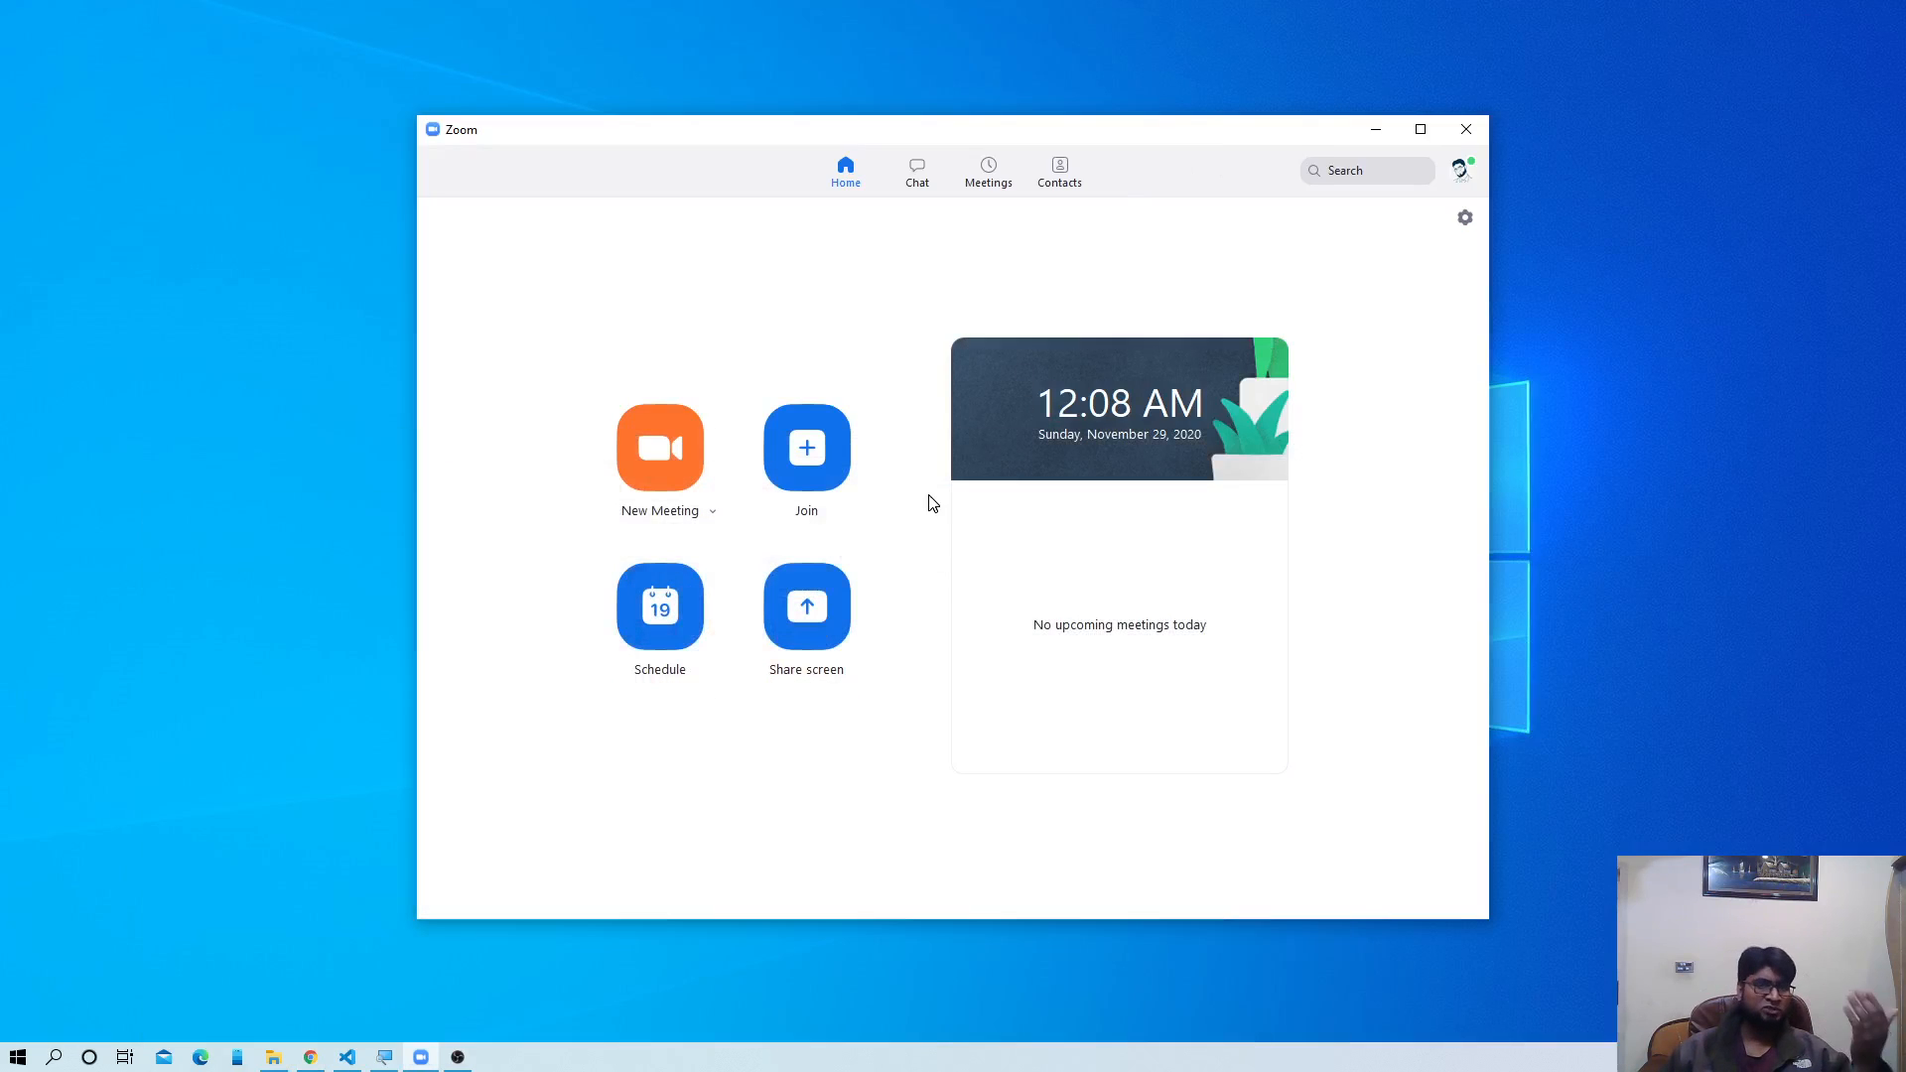
- Show the invitation of the Computer 9-D meeting and copy its join link
{"action": "left_click", "coordinate": [990, 181]}
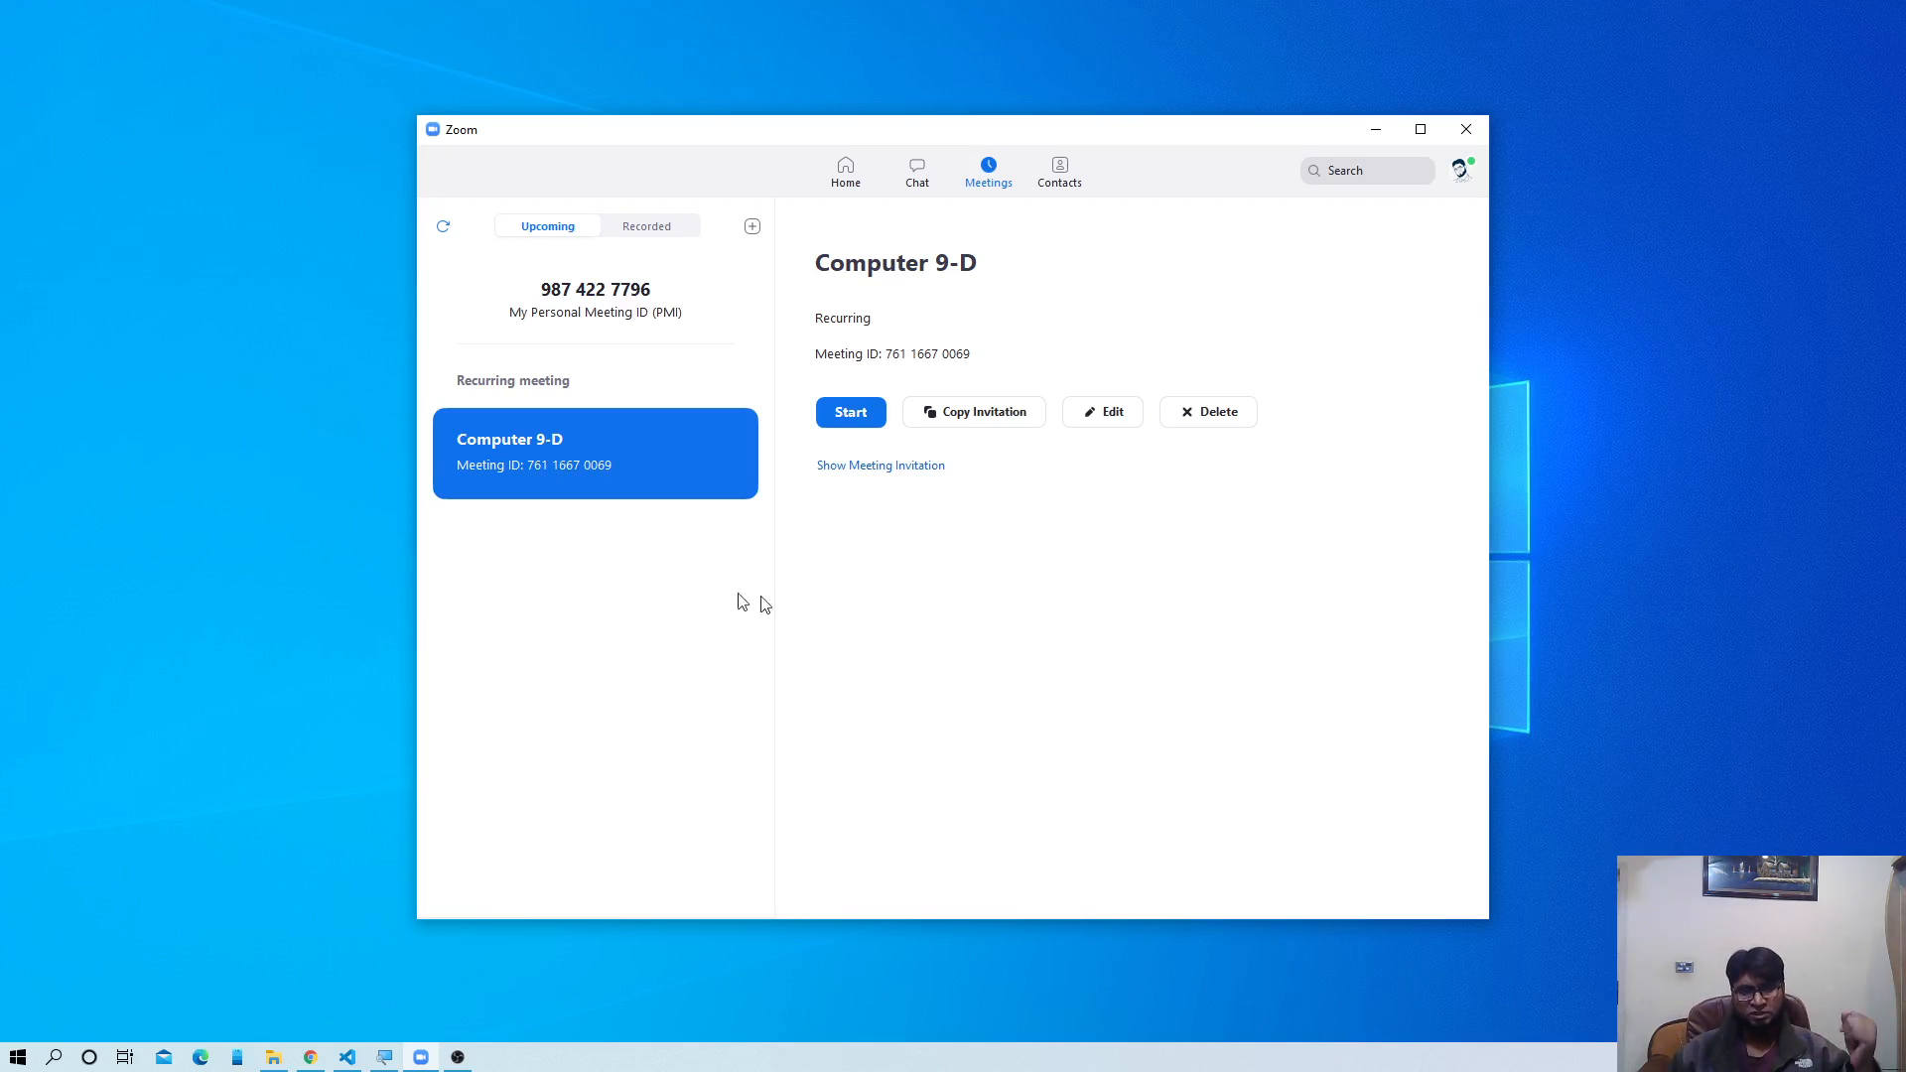
{"action": "left_click", "coordinate": [869, 473]}
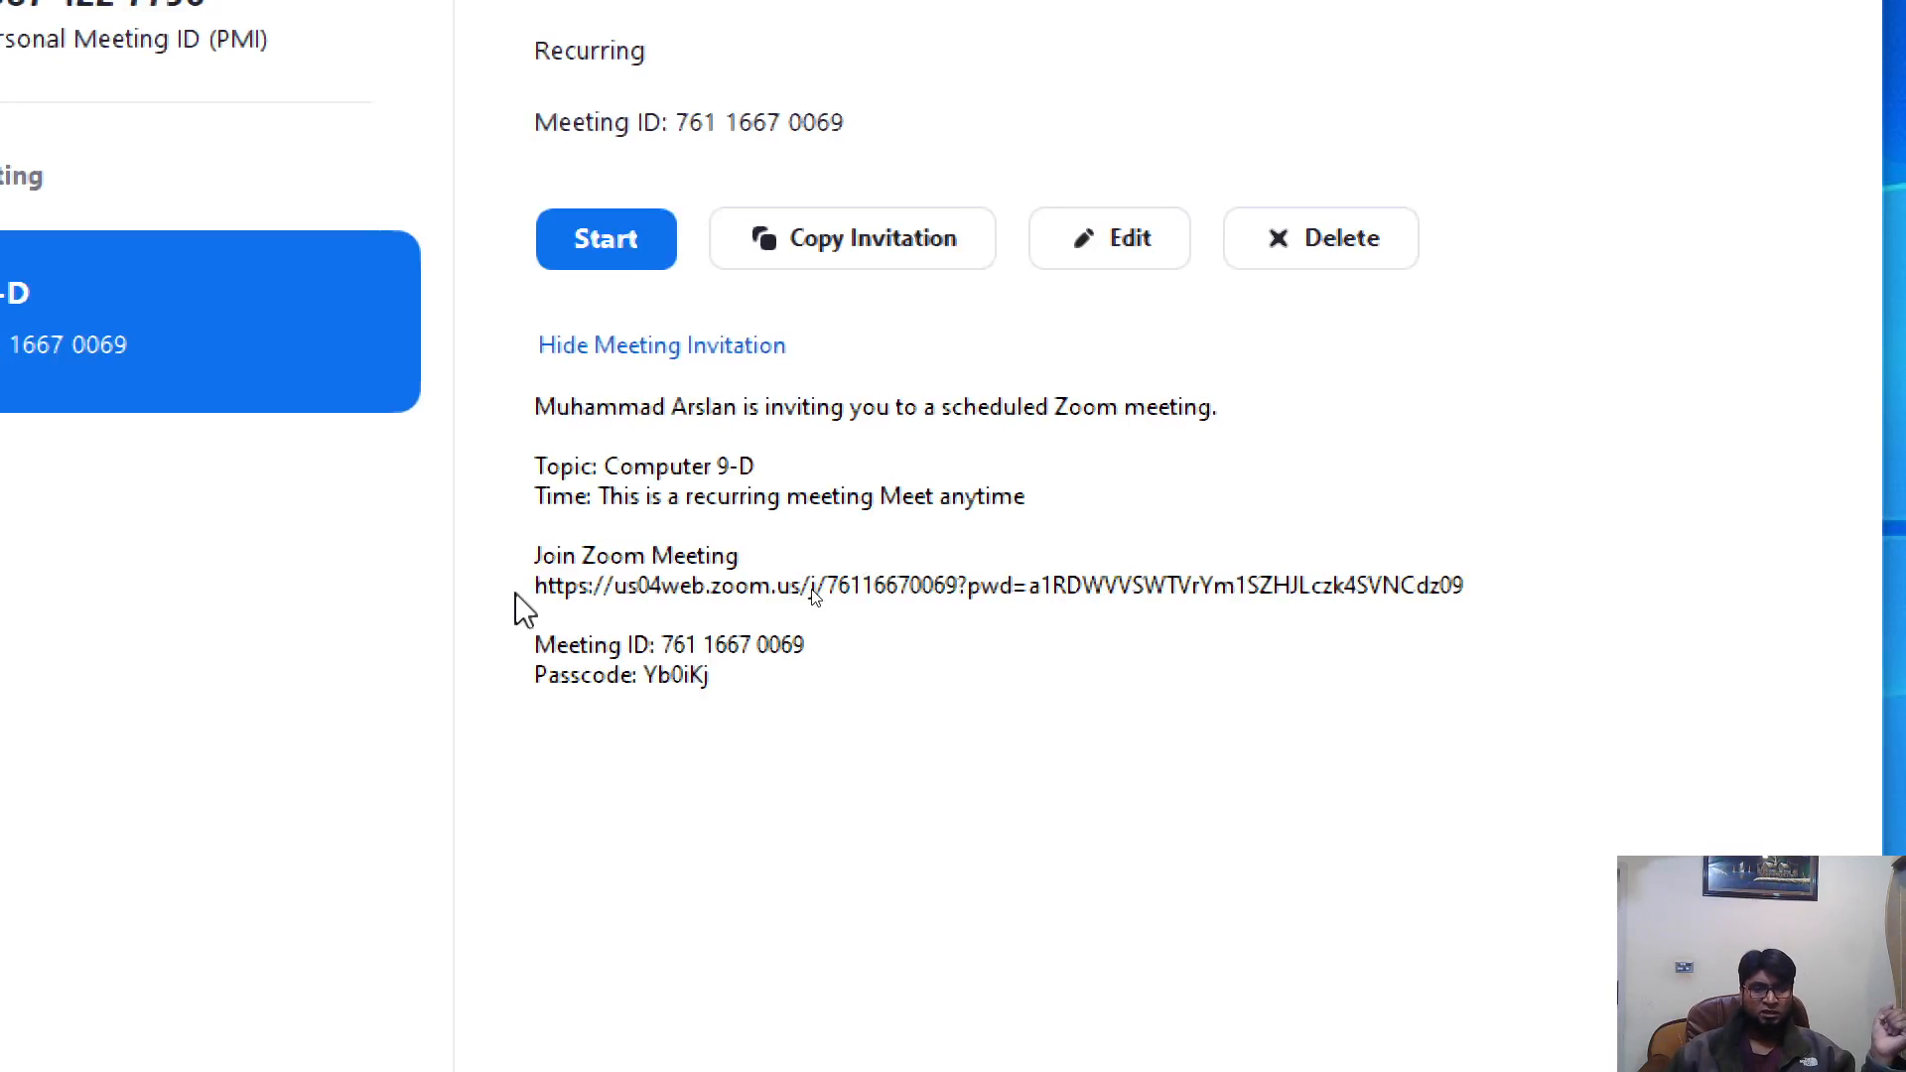
{"action": "left_click_drag", "start_coordinate": [537, 594], "coordinate": [1471, 586]}
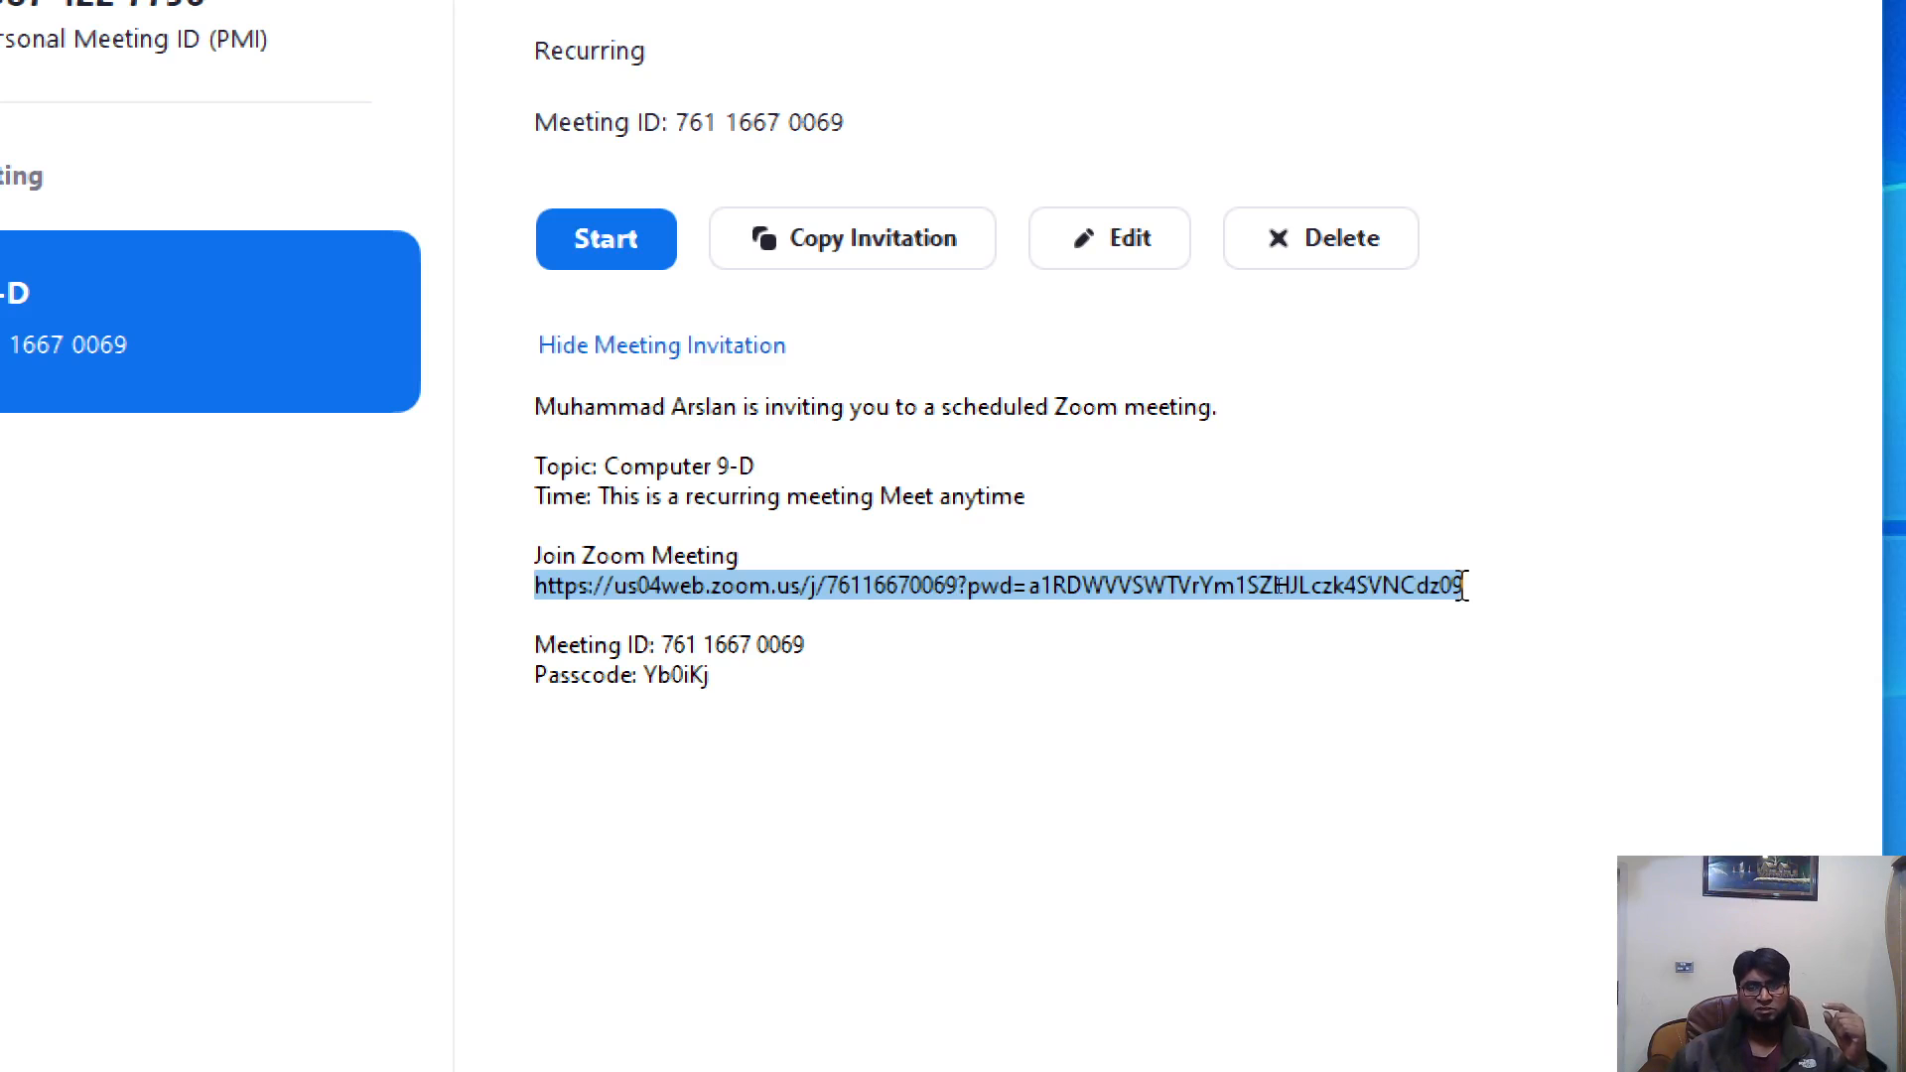
{"action": "left_click_drag", "start_coordinate": [1465, 587], "coordinate": [1452, 586]}
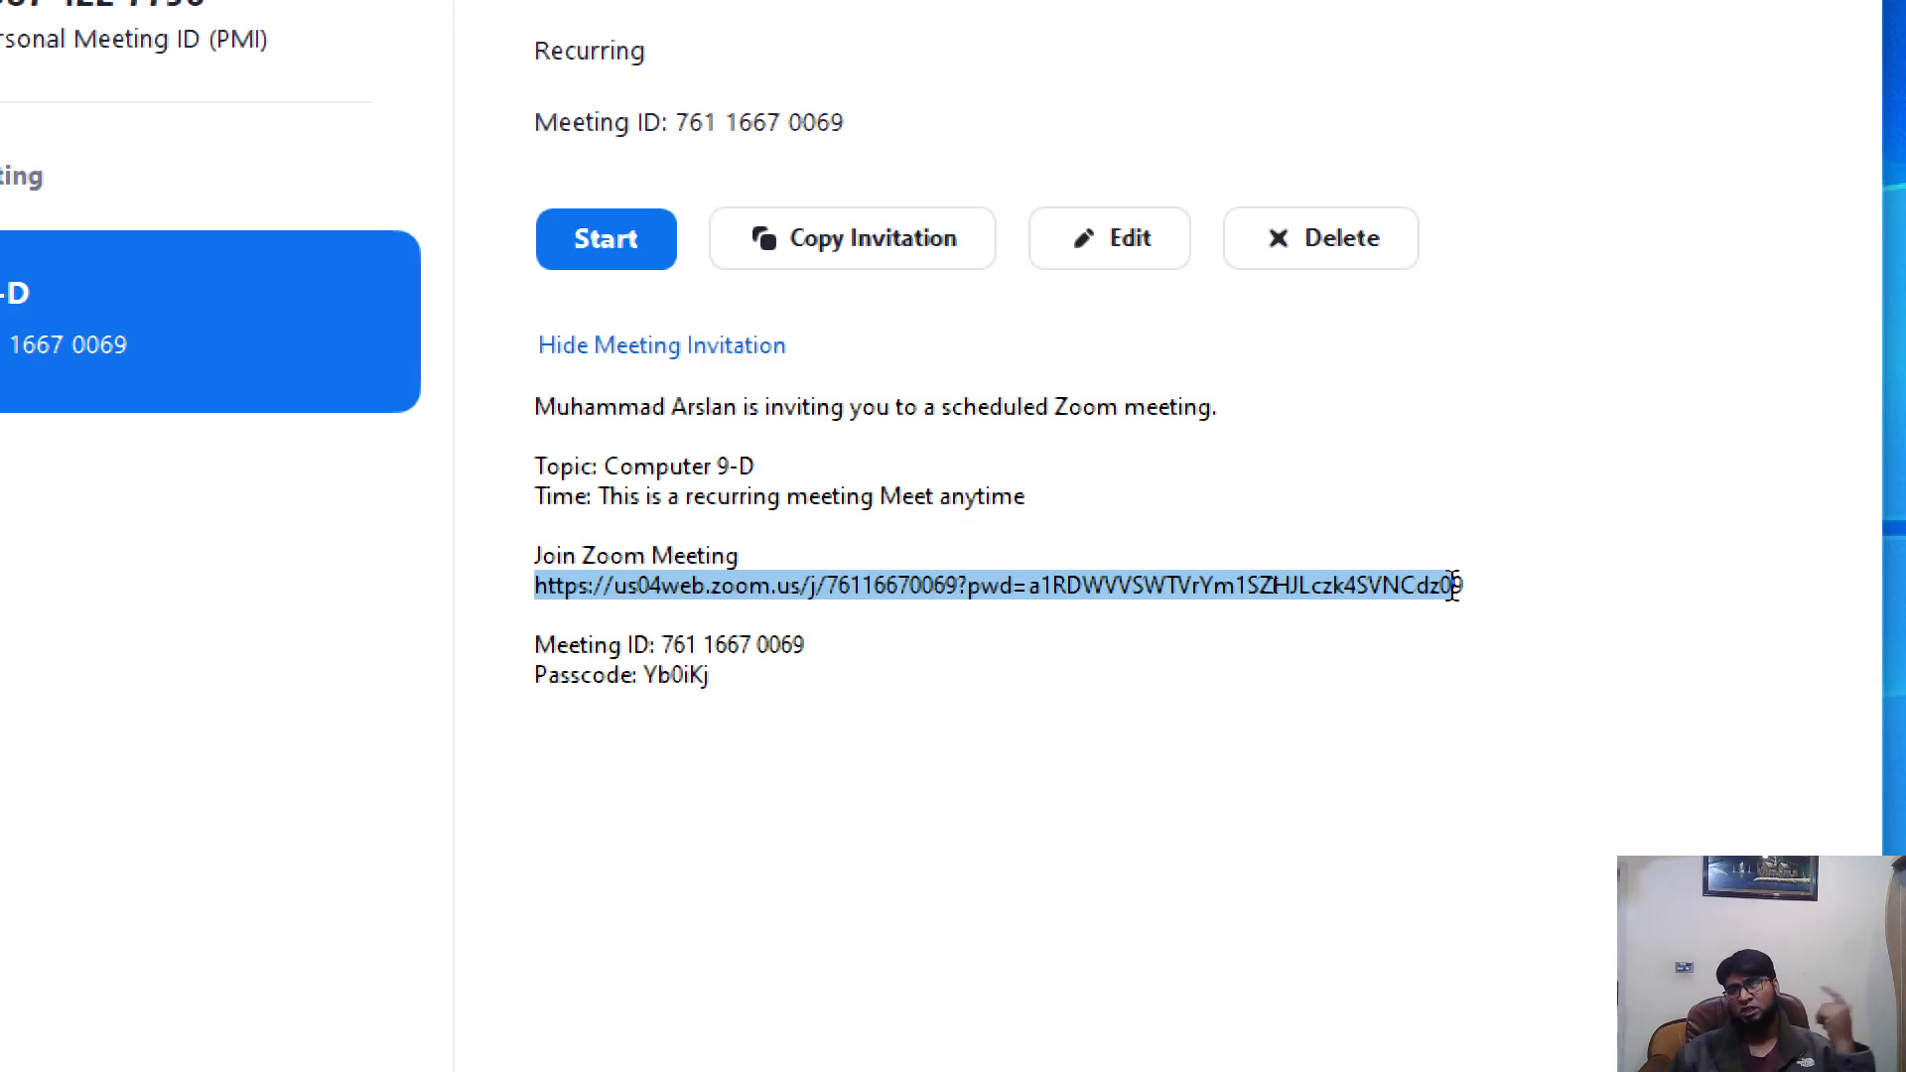
{"action": "left_click_drag", "start_coordinate": [1452, 586], "coordinate": [1467, 585]}
{"action": "key", "text": "ctrl+c"}
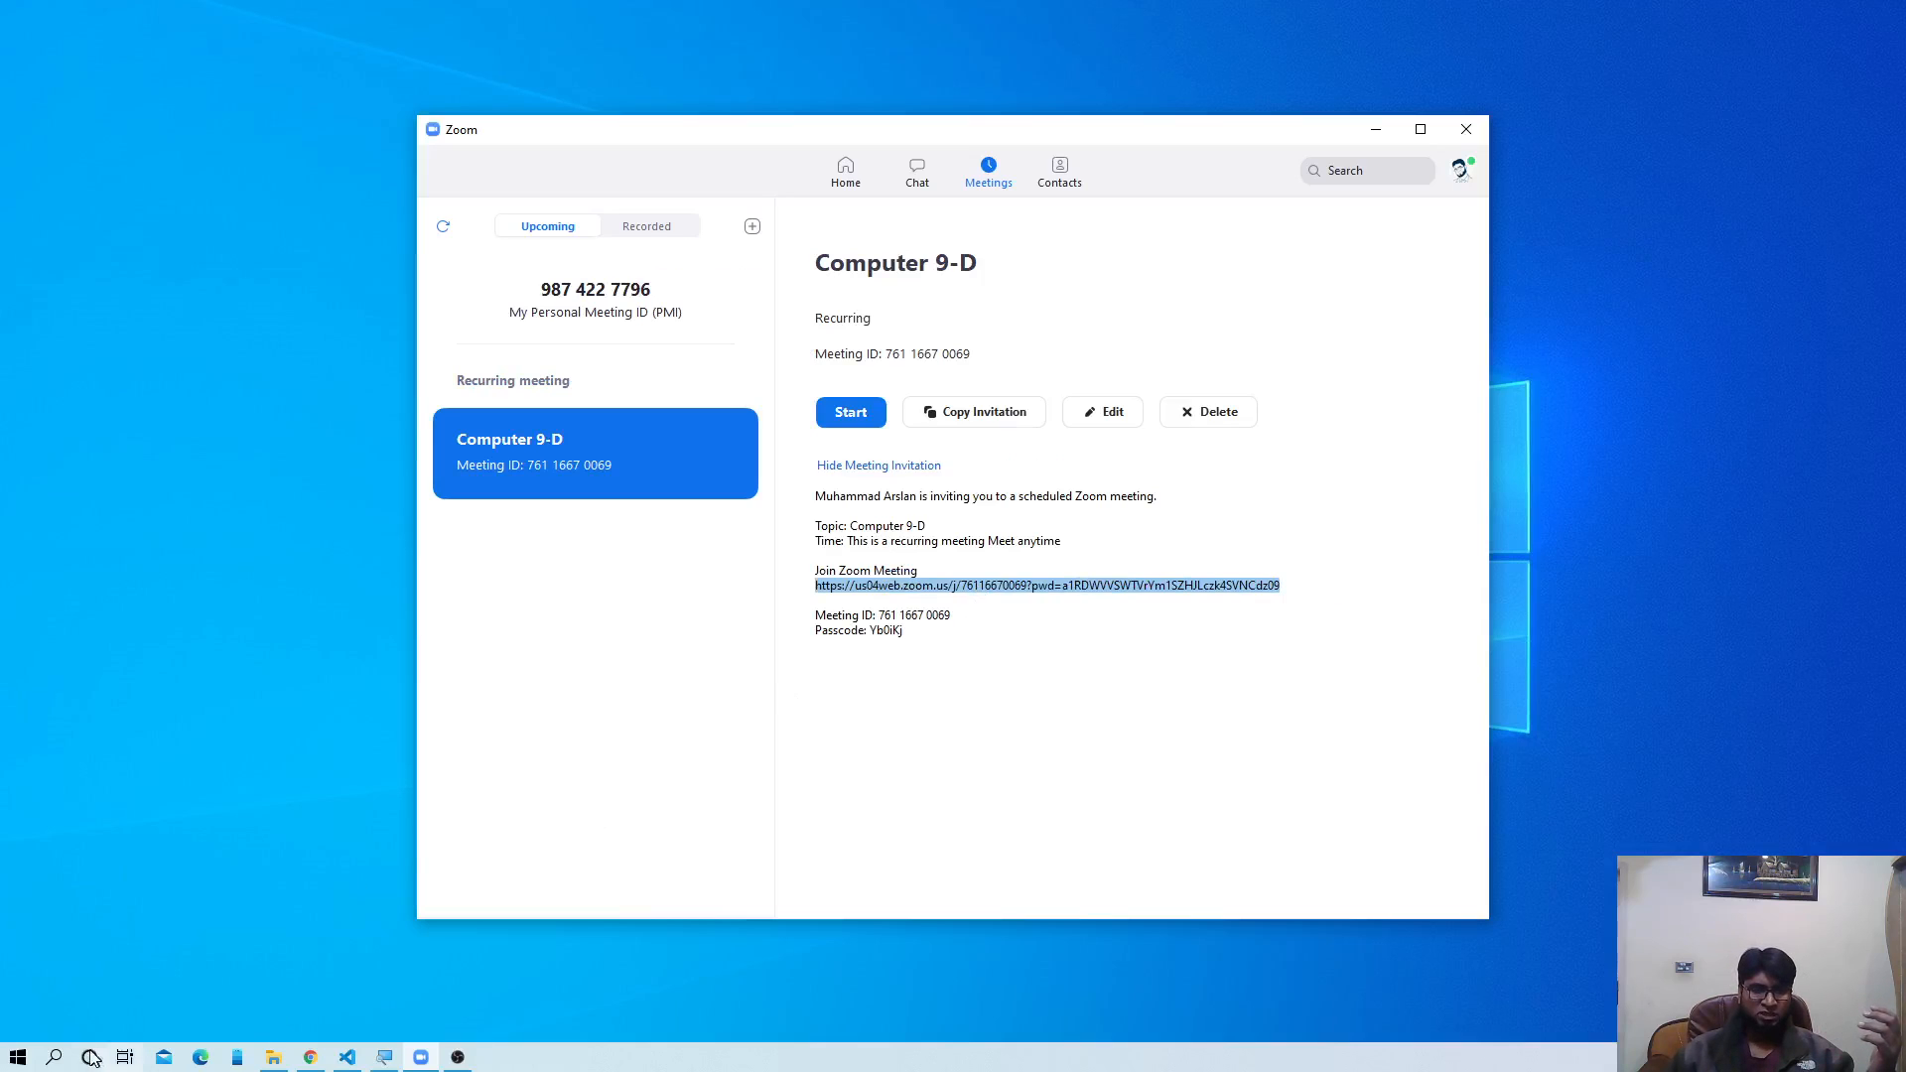
- Open Notepad and paste the copied meeting join link into a blank document
{"action": "left_click", "coordinate": [44, 1057]}
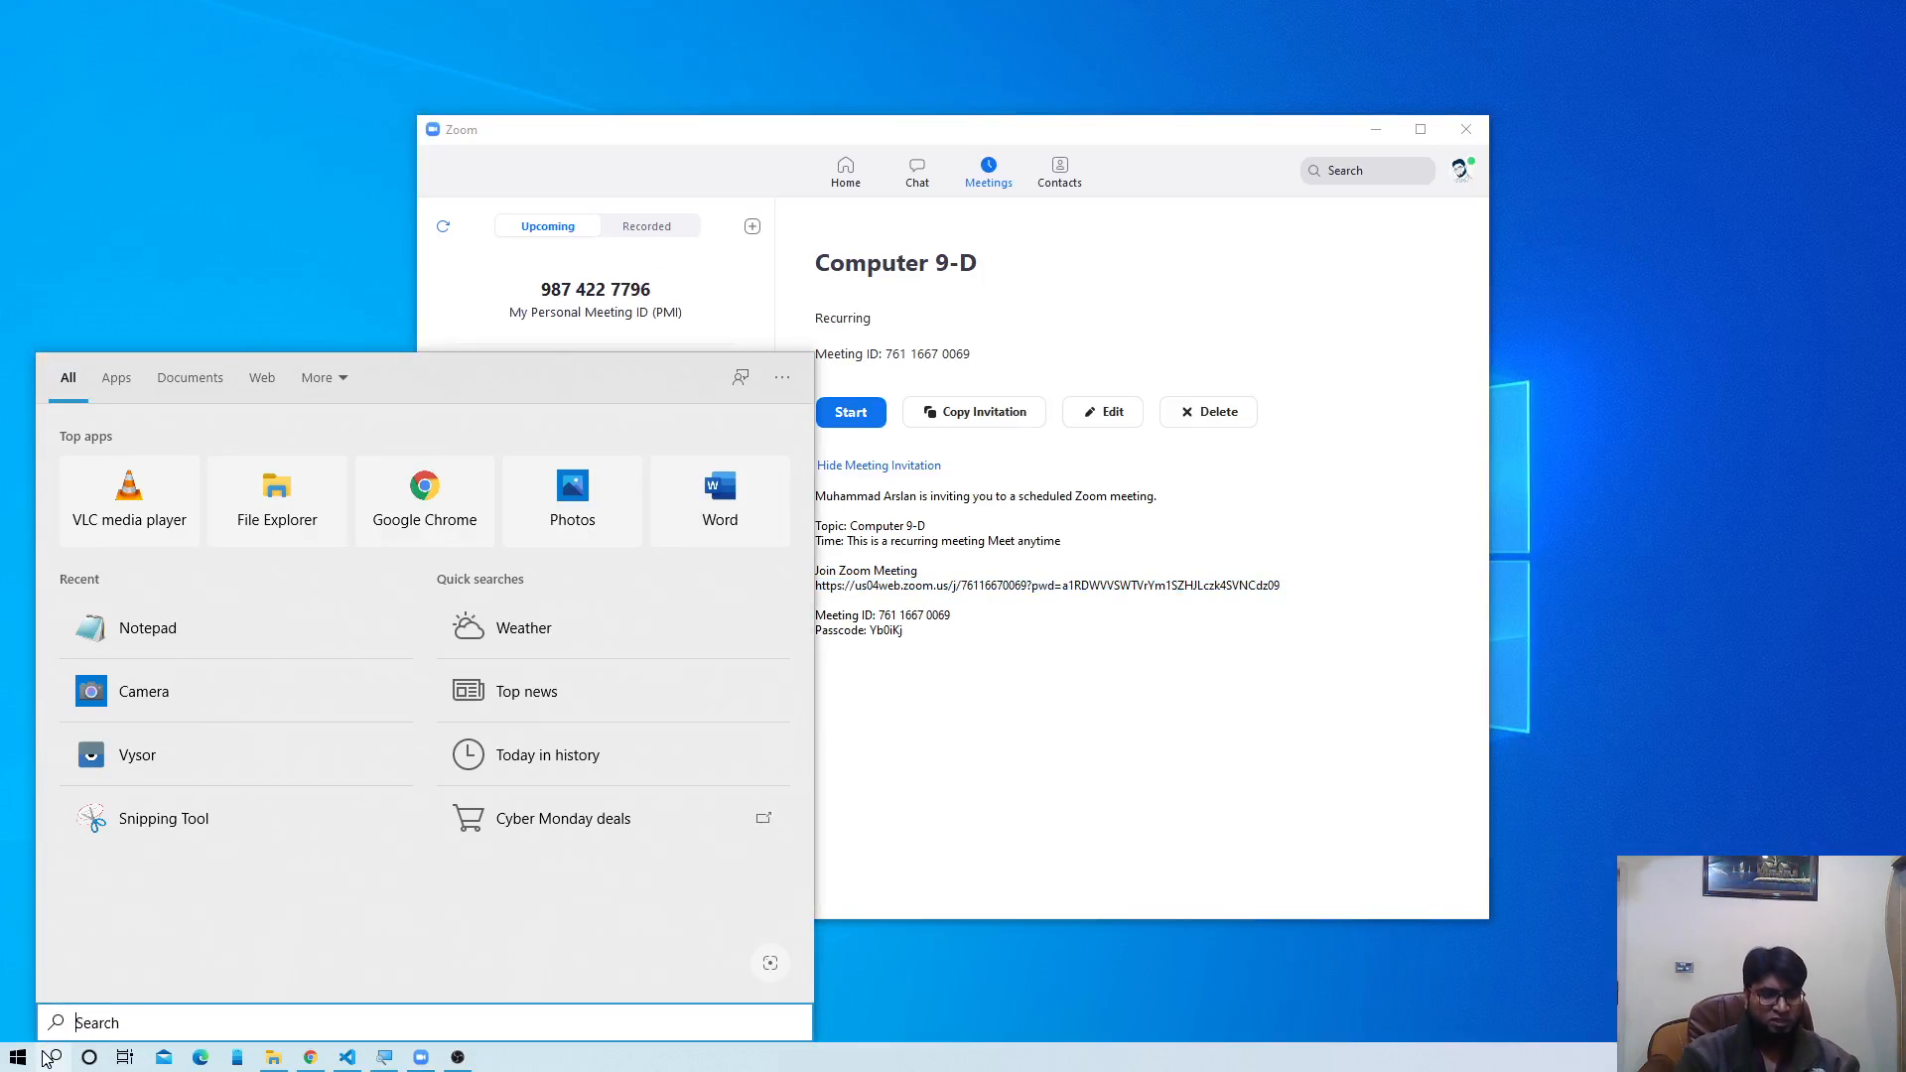
{"action": "type", "text": "note"}
{"action": "key", "text": "Return"}
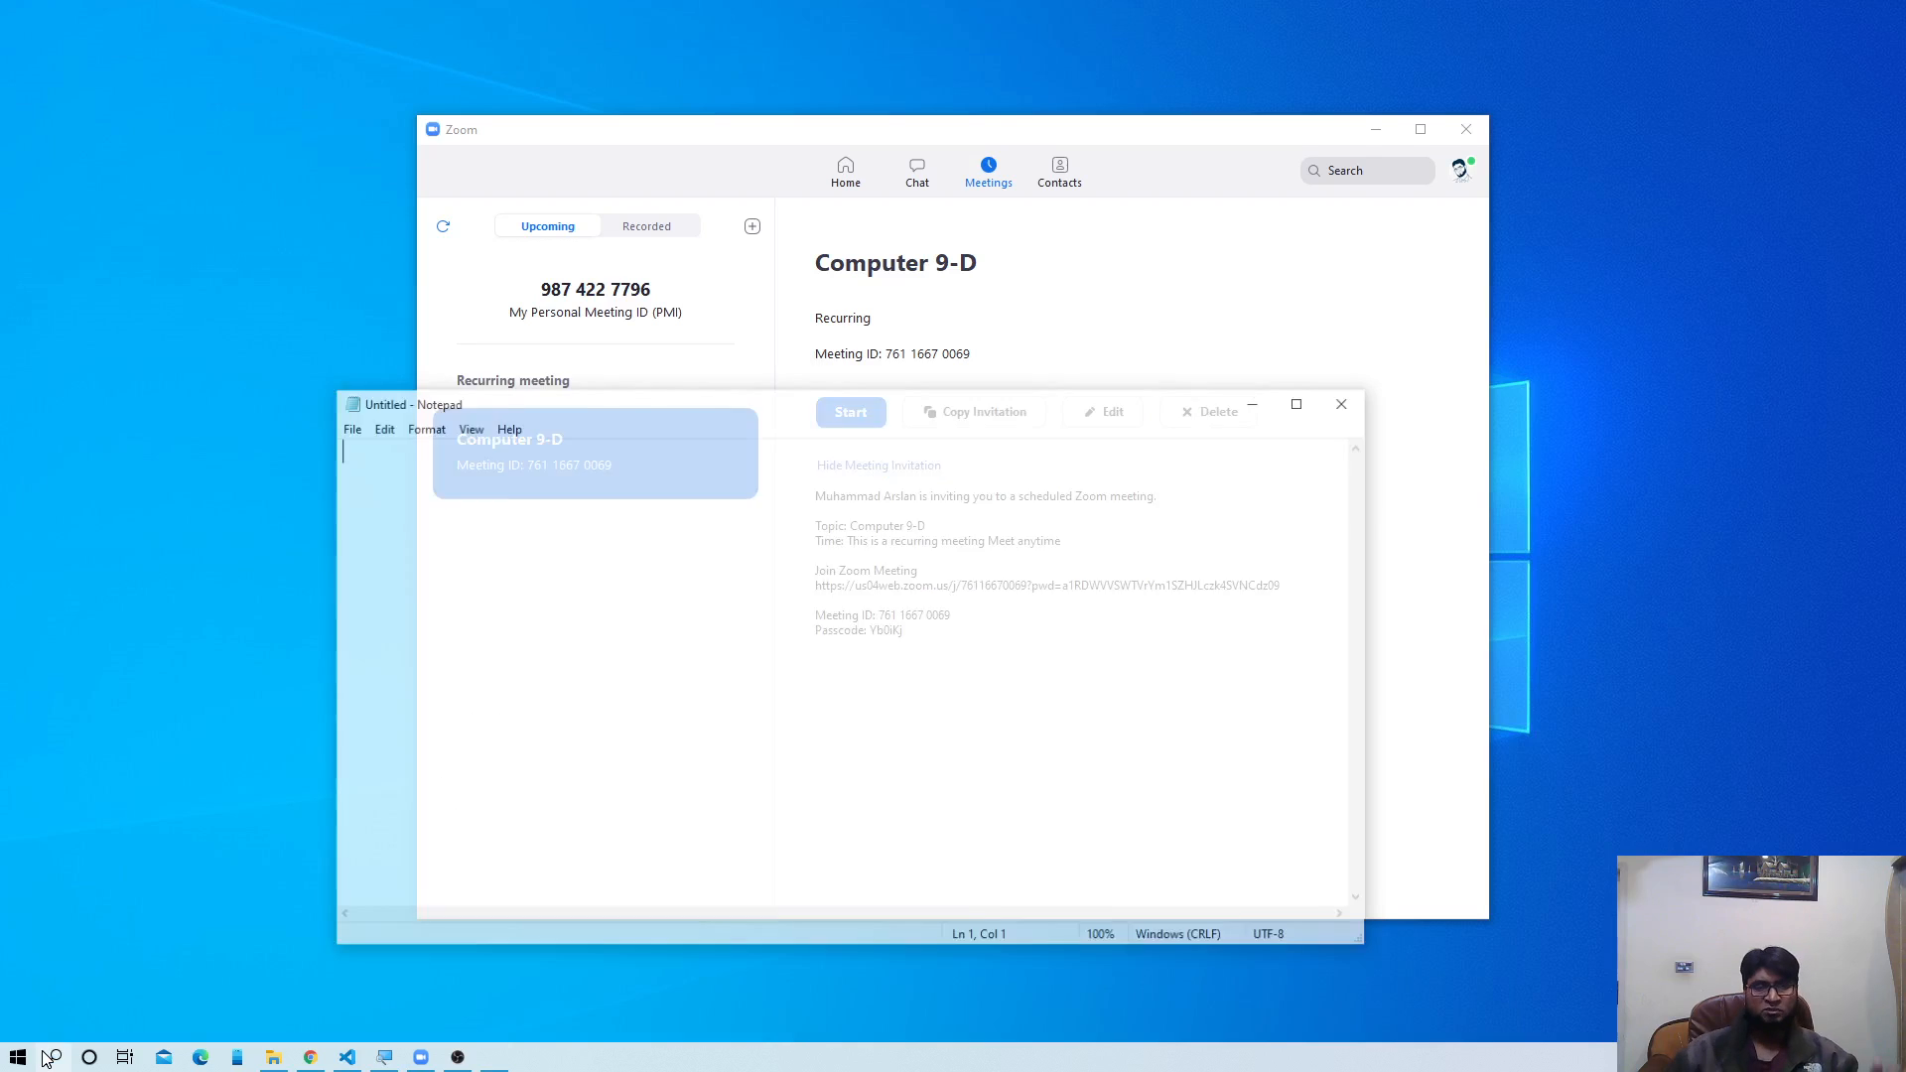
{"action": "right_click", "coordinate": [413, 464]}
{"action": "left_click", "coordinate": [491, 550]}
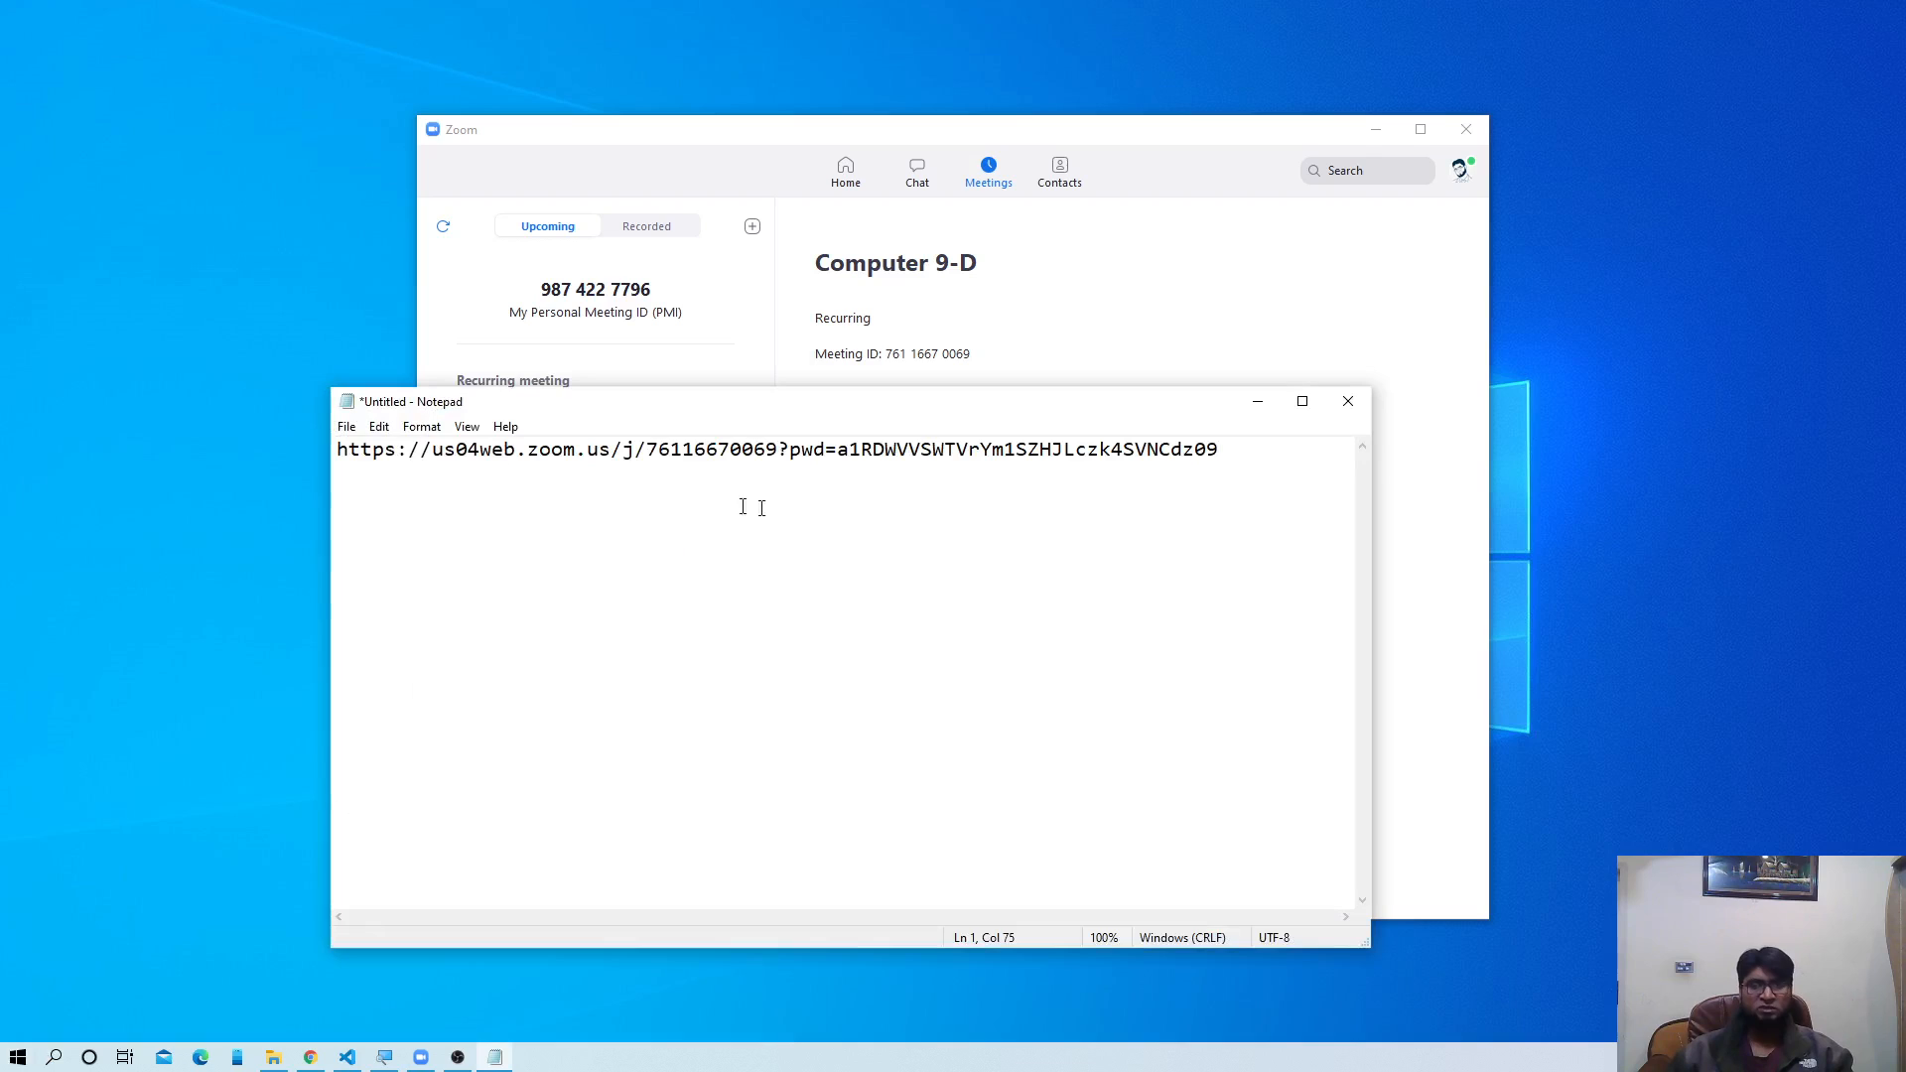
- Dismiss the low battery notice and close the Notepad document without saving it
{"action": "left_click_drag", "start_coordinate": [986, 431], "coordinate": [1113, 705]}
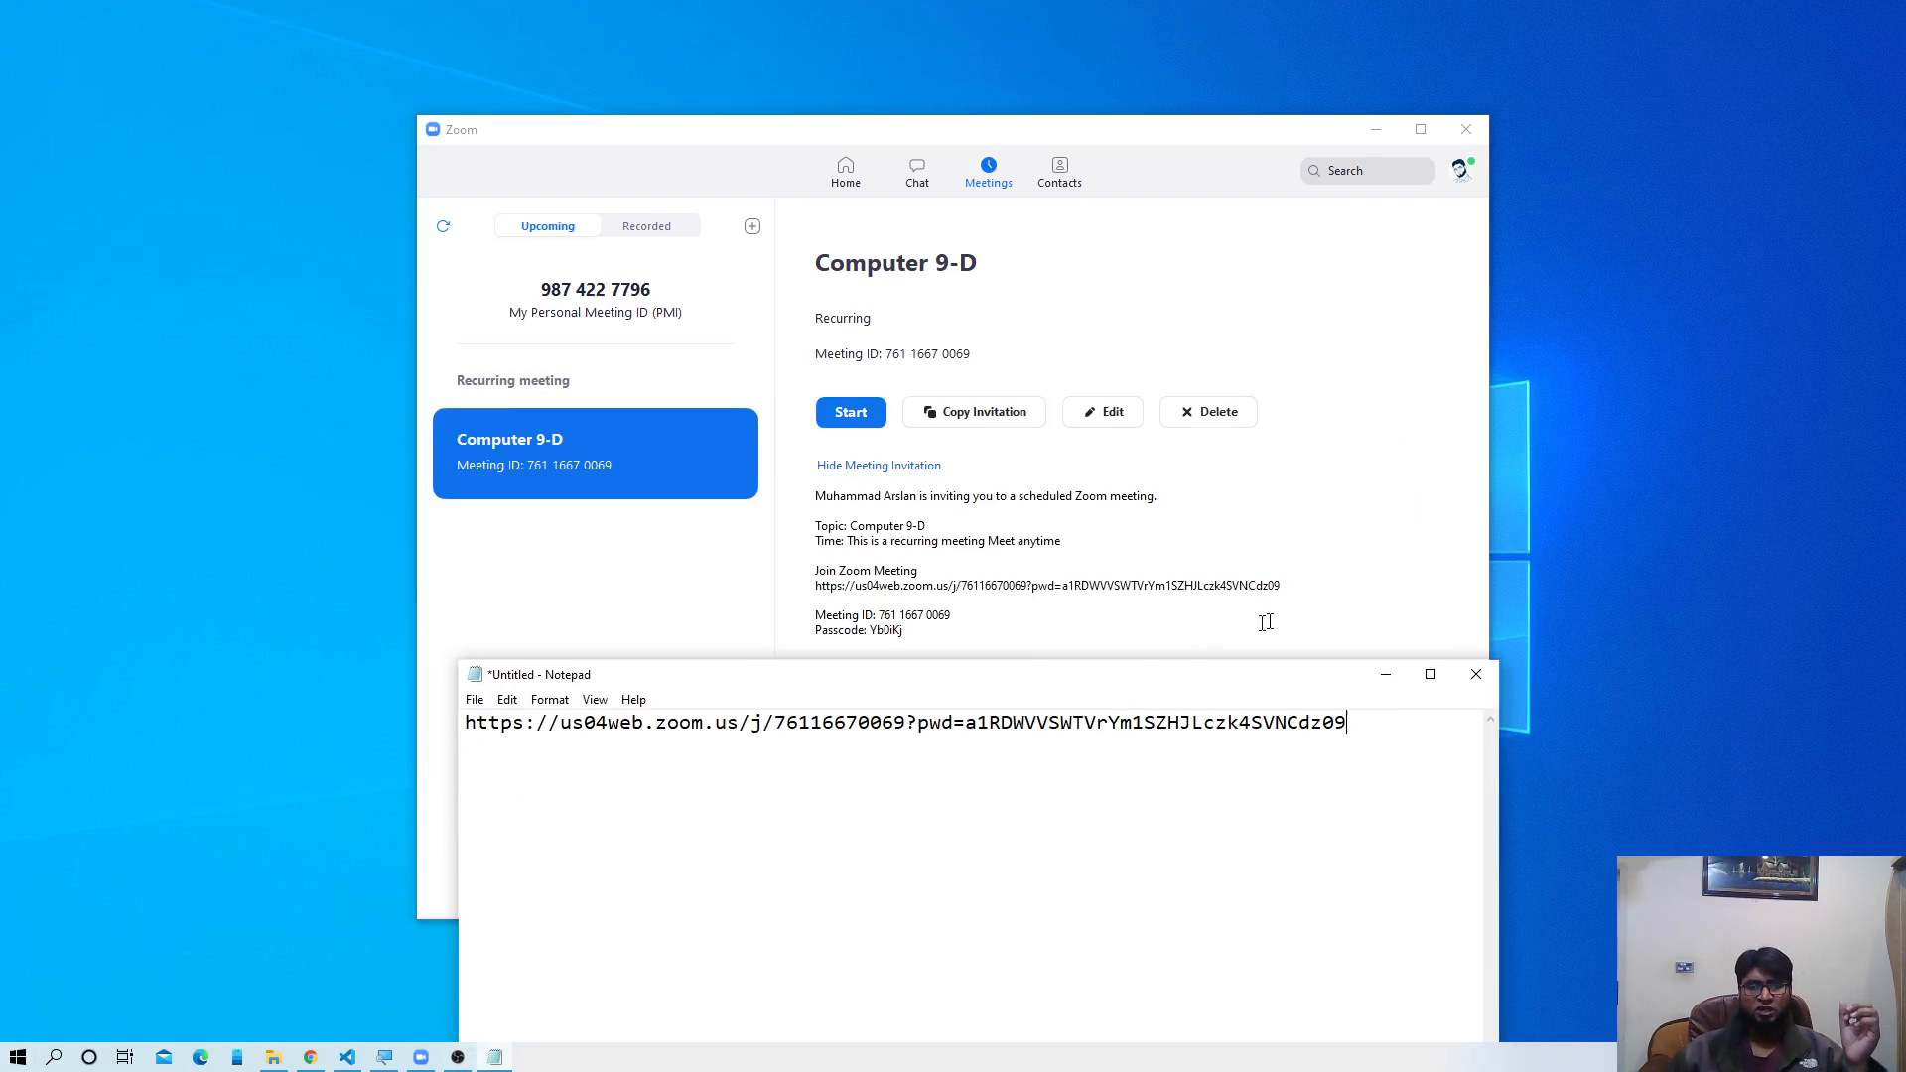
{"action": "left_click_drag", "start_coordinate": [1222, 684], "coordinate": [1155, 334]}
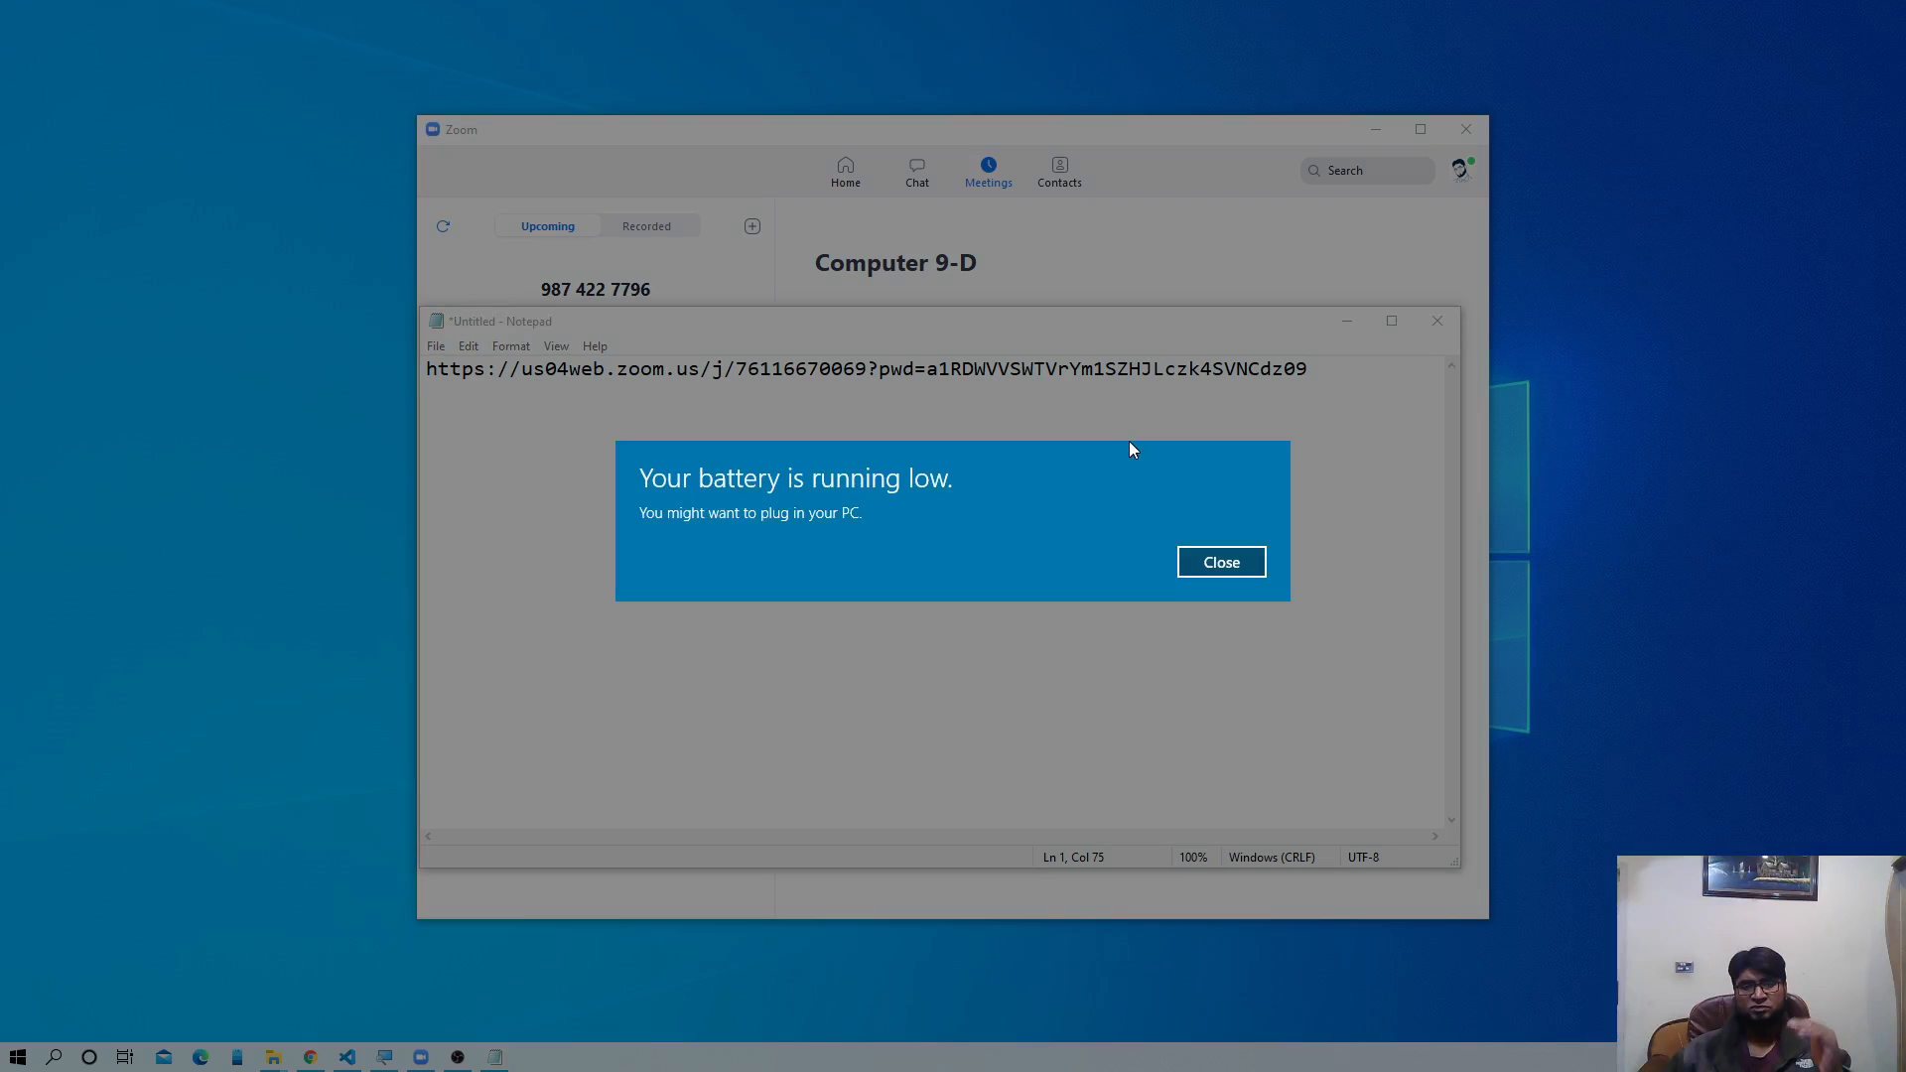
{"action": "key", "text": "Return"}
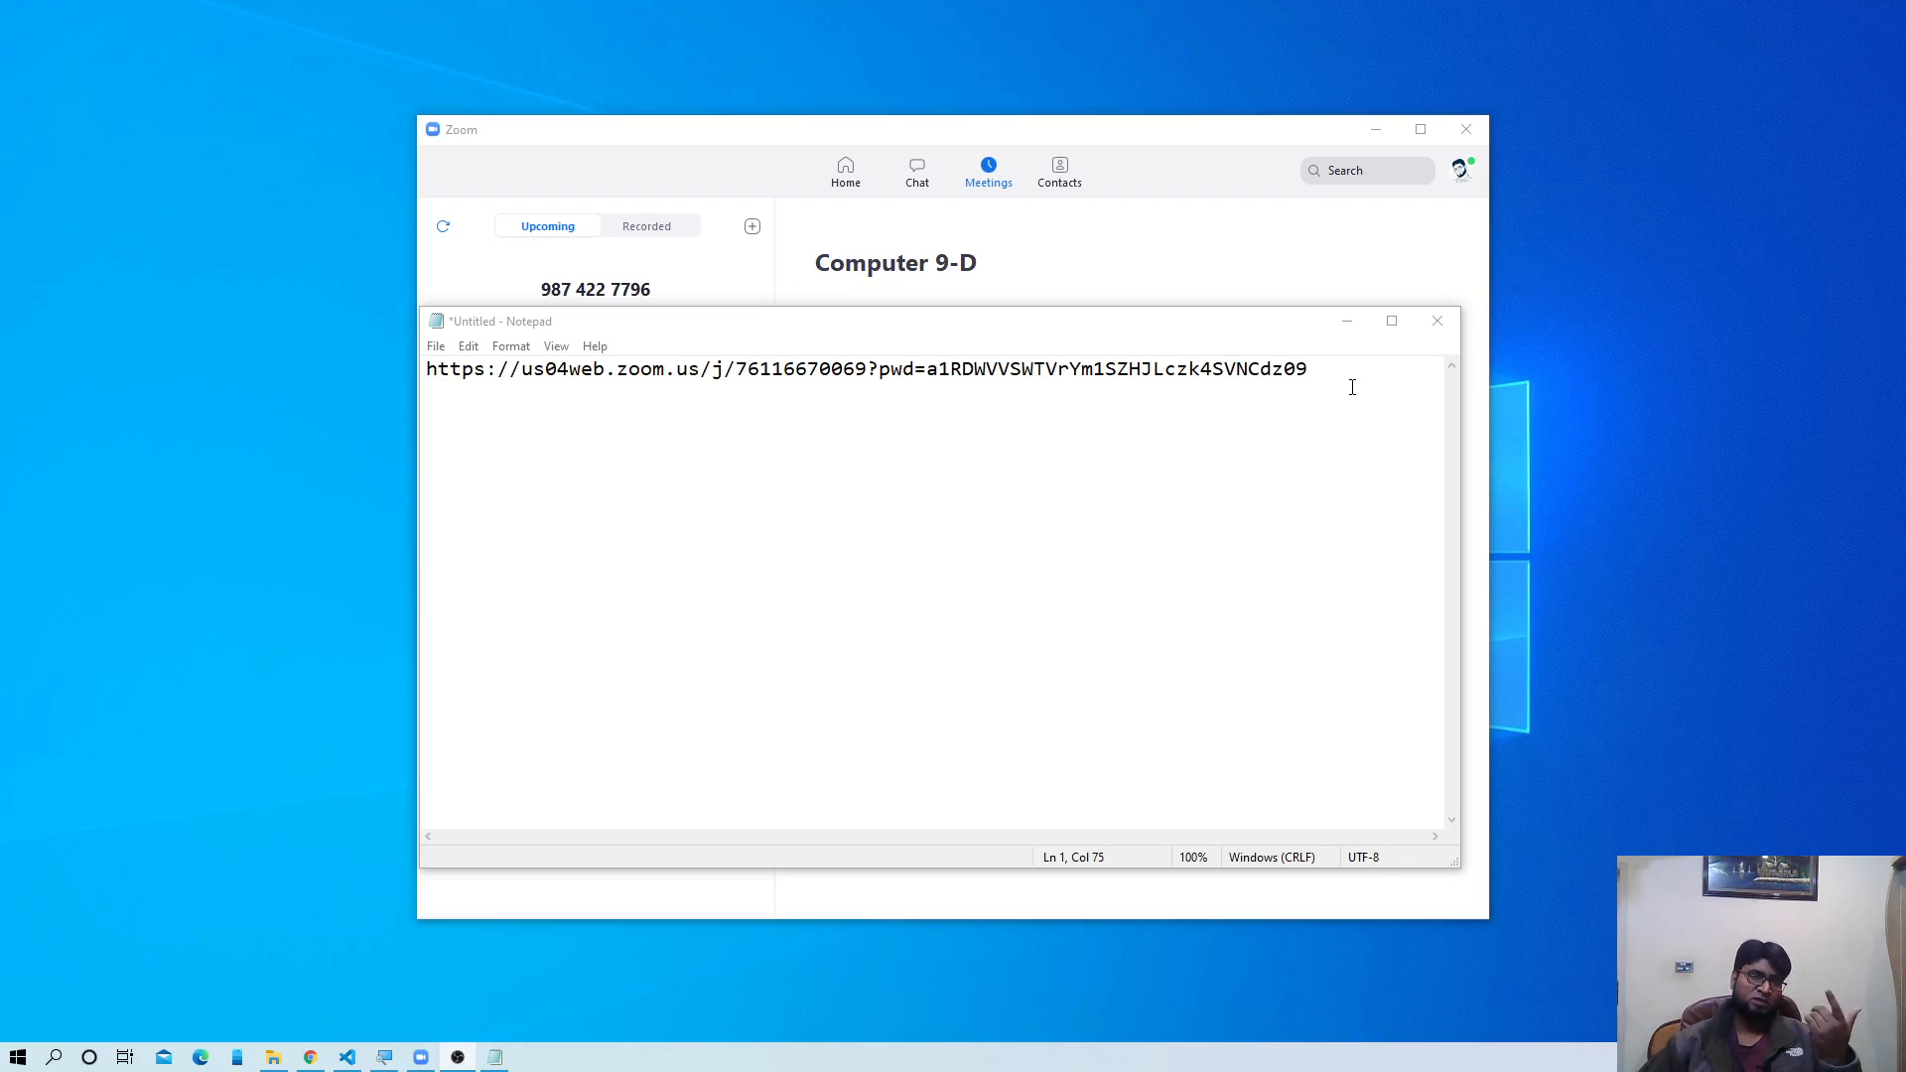
{"action": "left_click", "coordinate": [1436, 321]}
{"action": "left_click", "coordinate": [987, 533]}
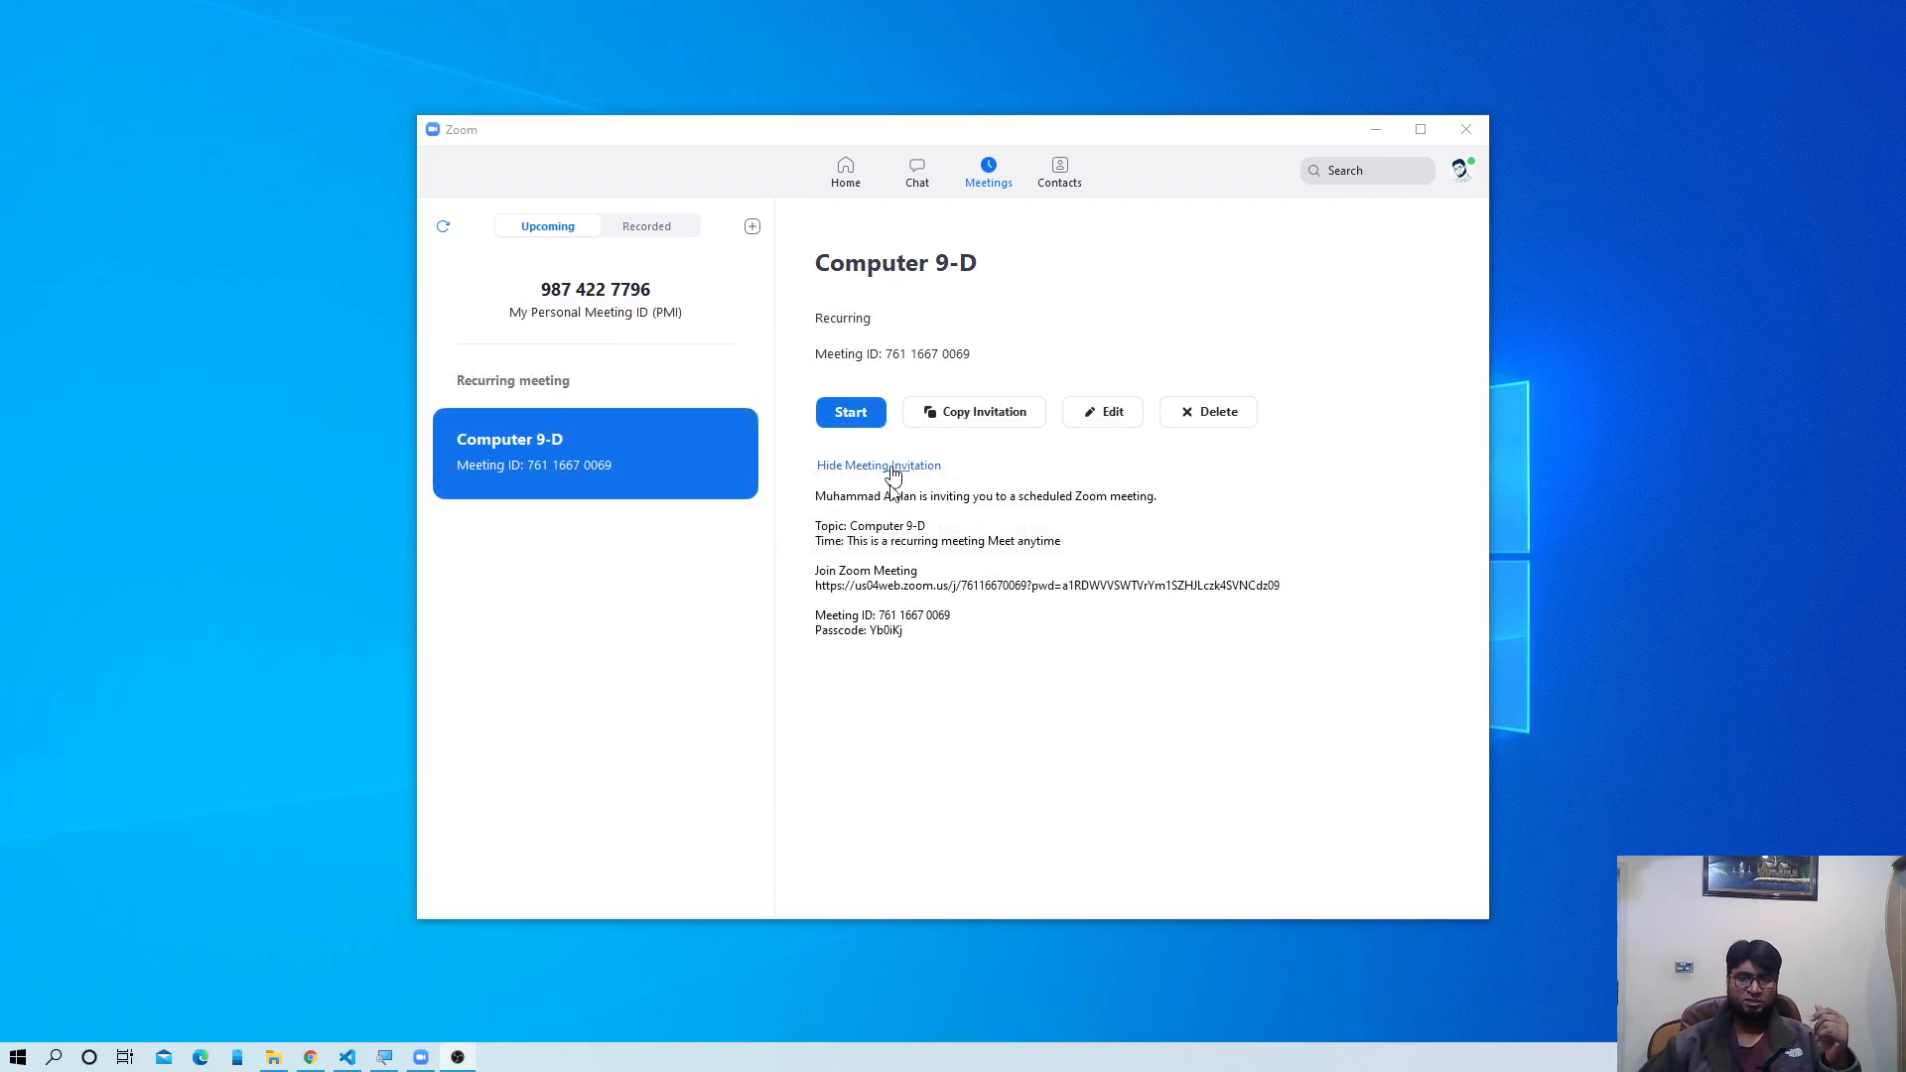
{"action": "left_click", "coordinate": [849, 178]}
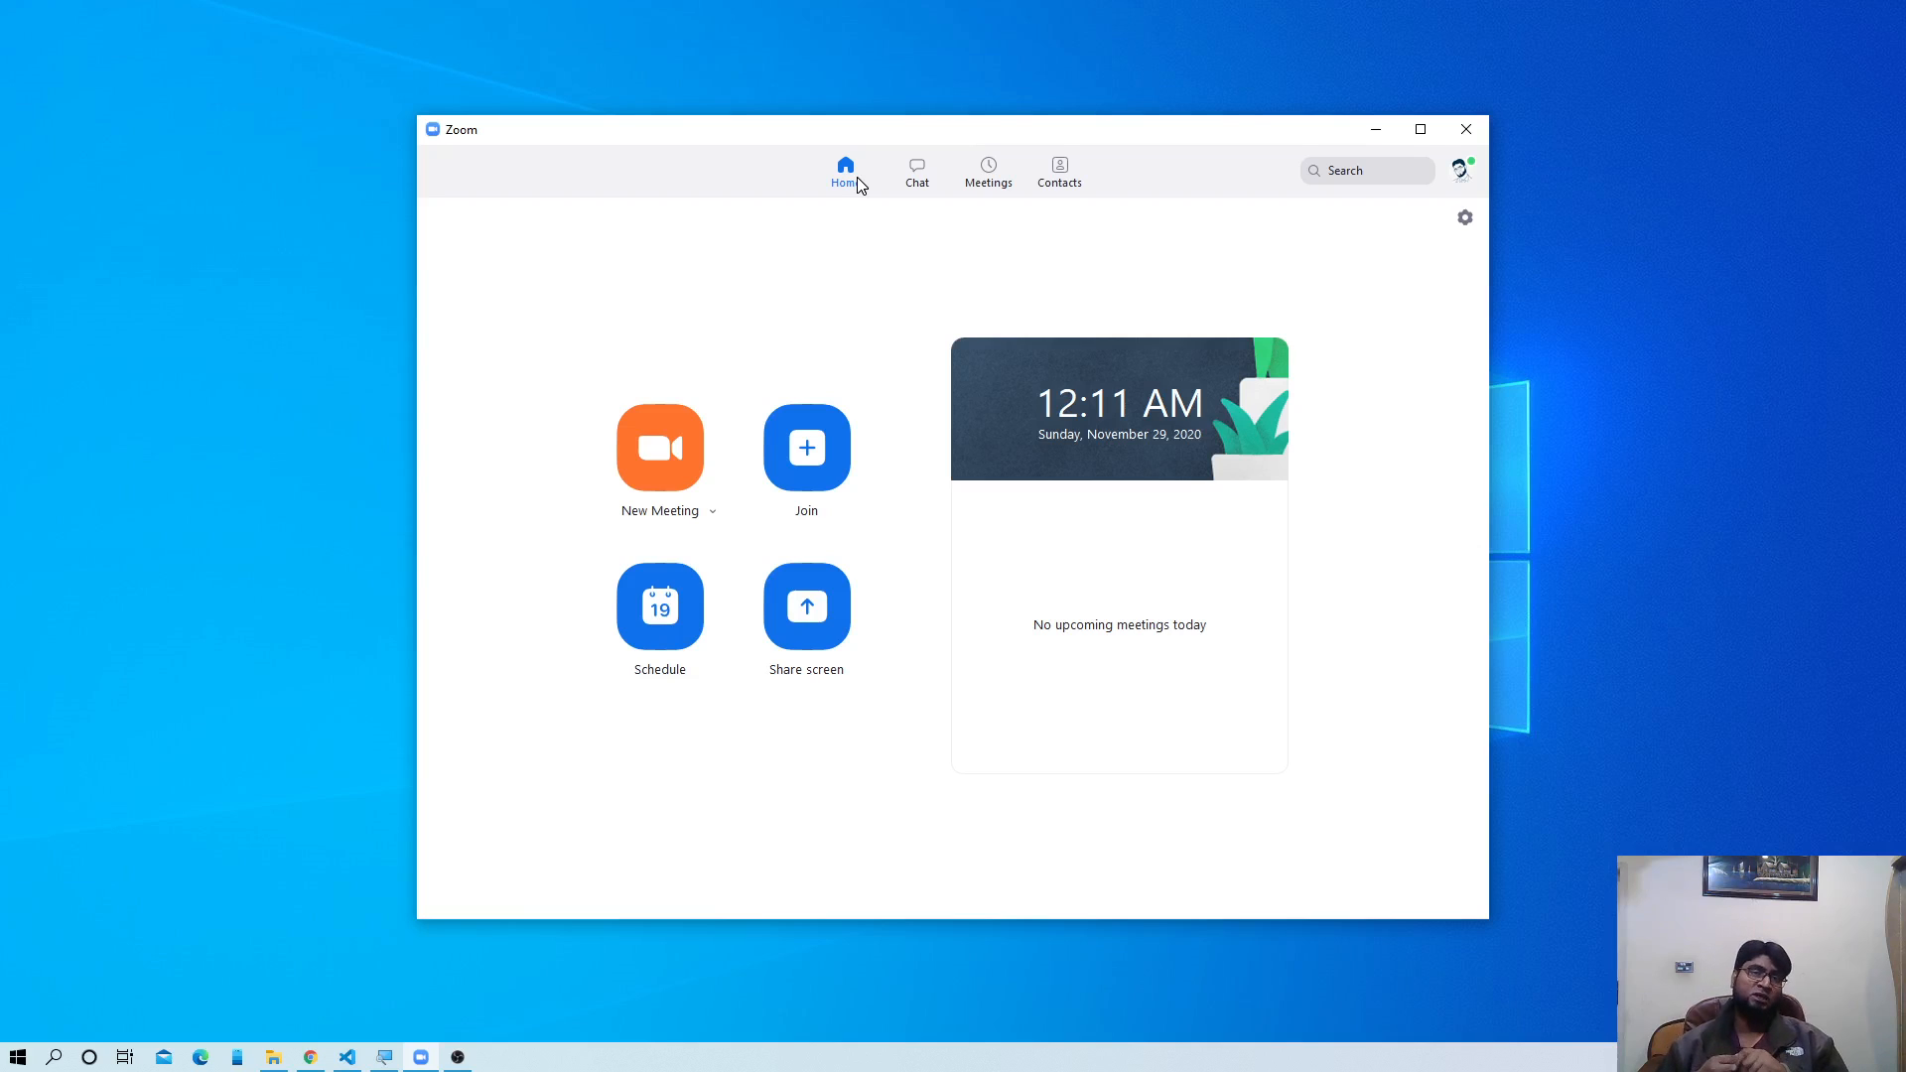
{"action": "left_click", "coordinate": [987, 174]}
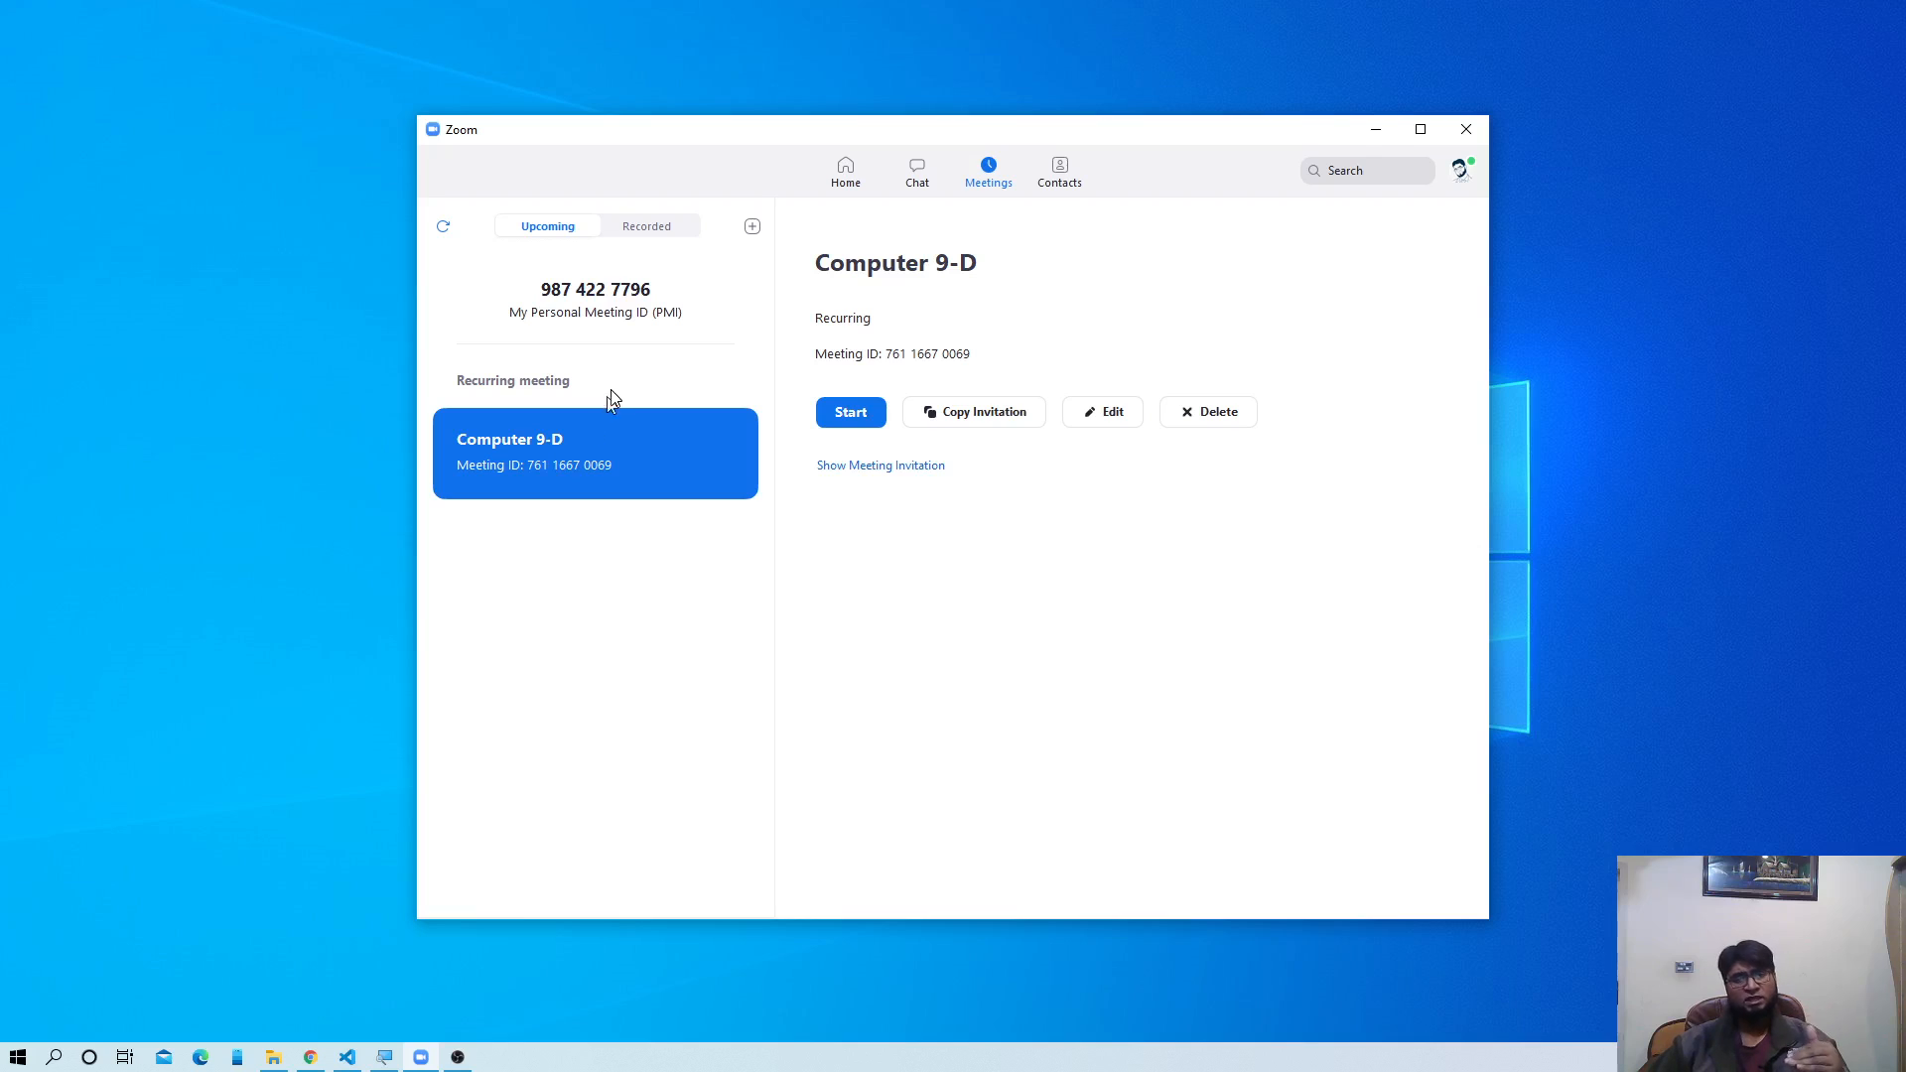
- Start scheduling another meeting with the topic Computer 9-B and make it recurring
{"action": "left_click", "coordinate": [844, 173]}
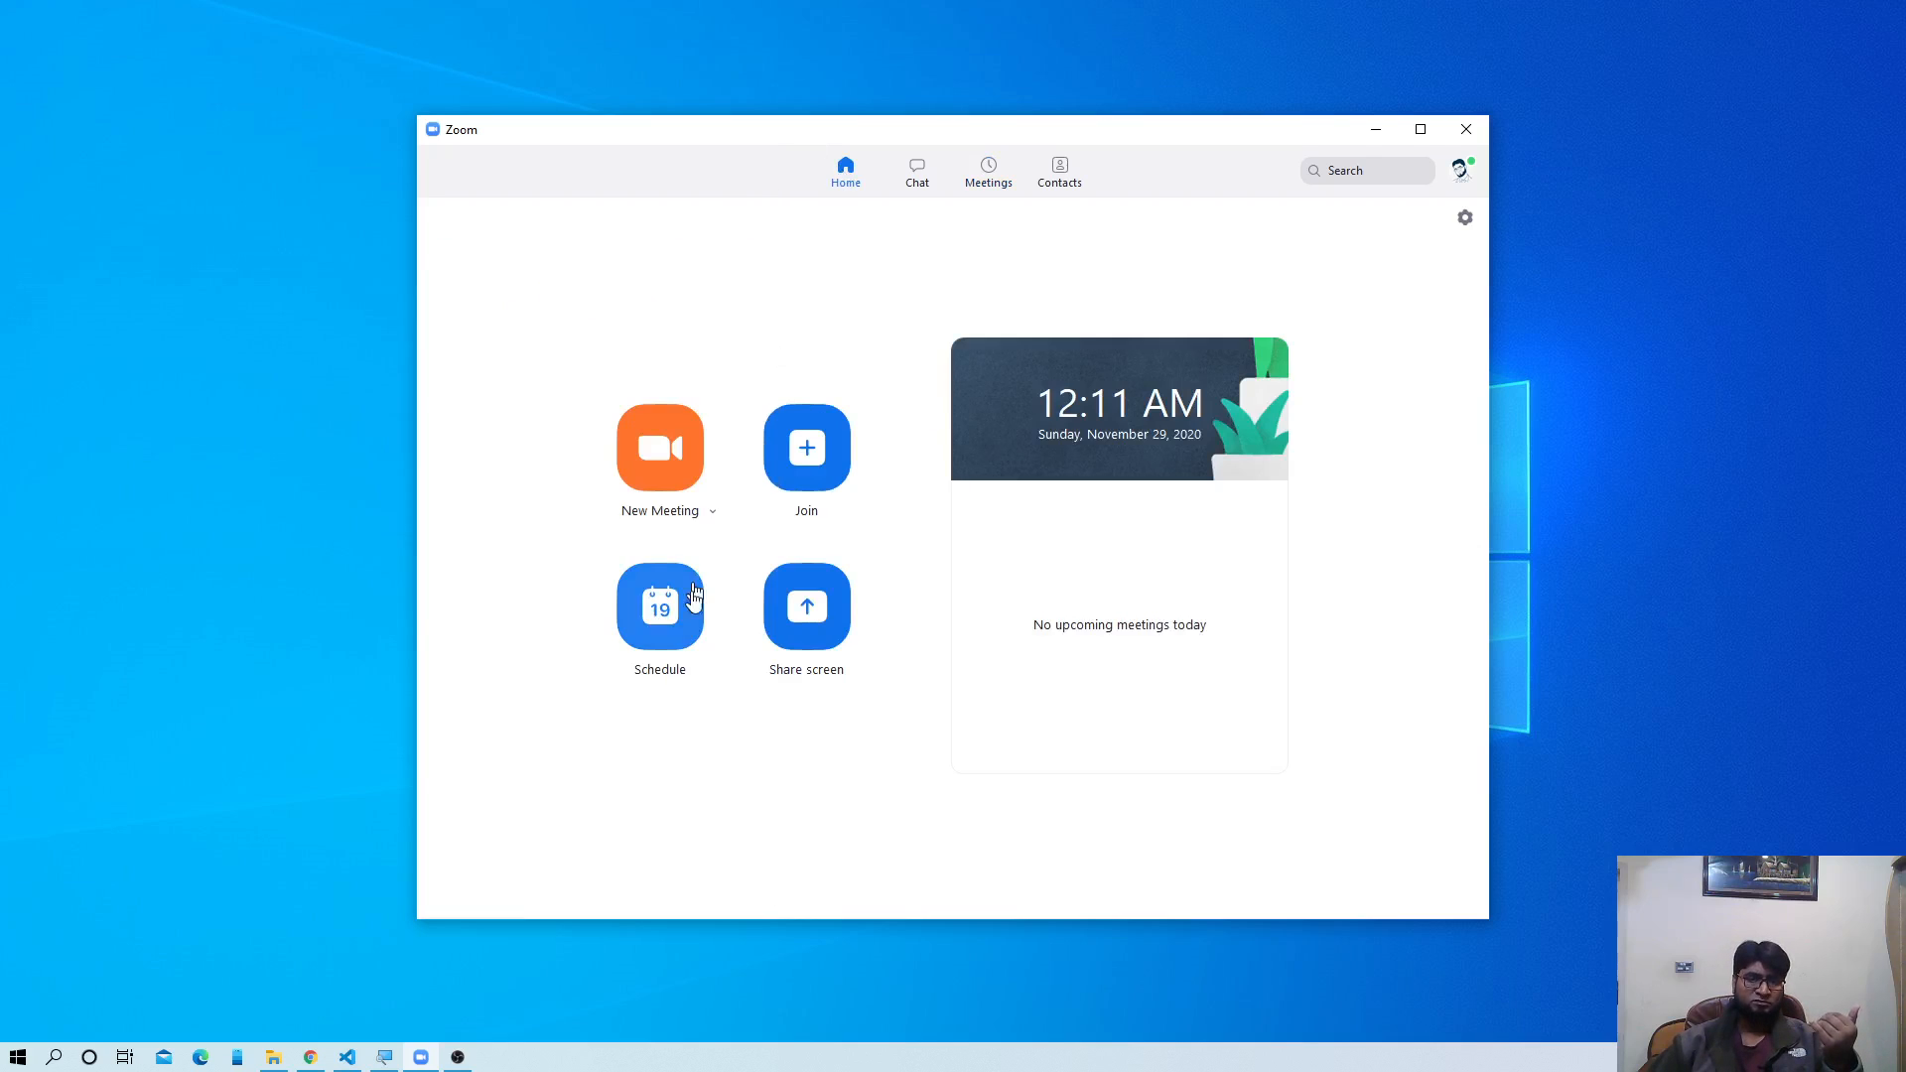
{"action": "left_click", "coordinate": [667, 610]}
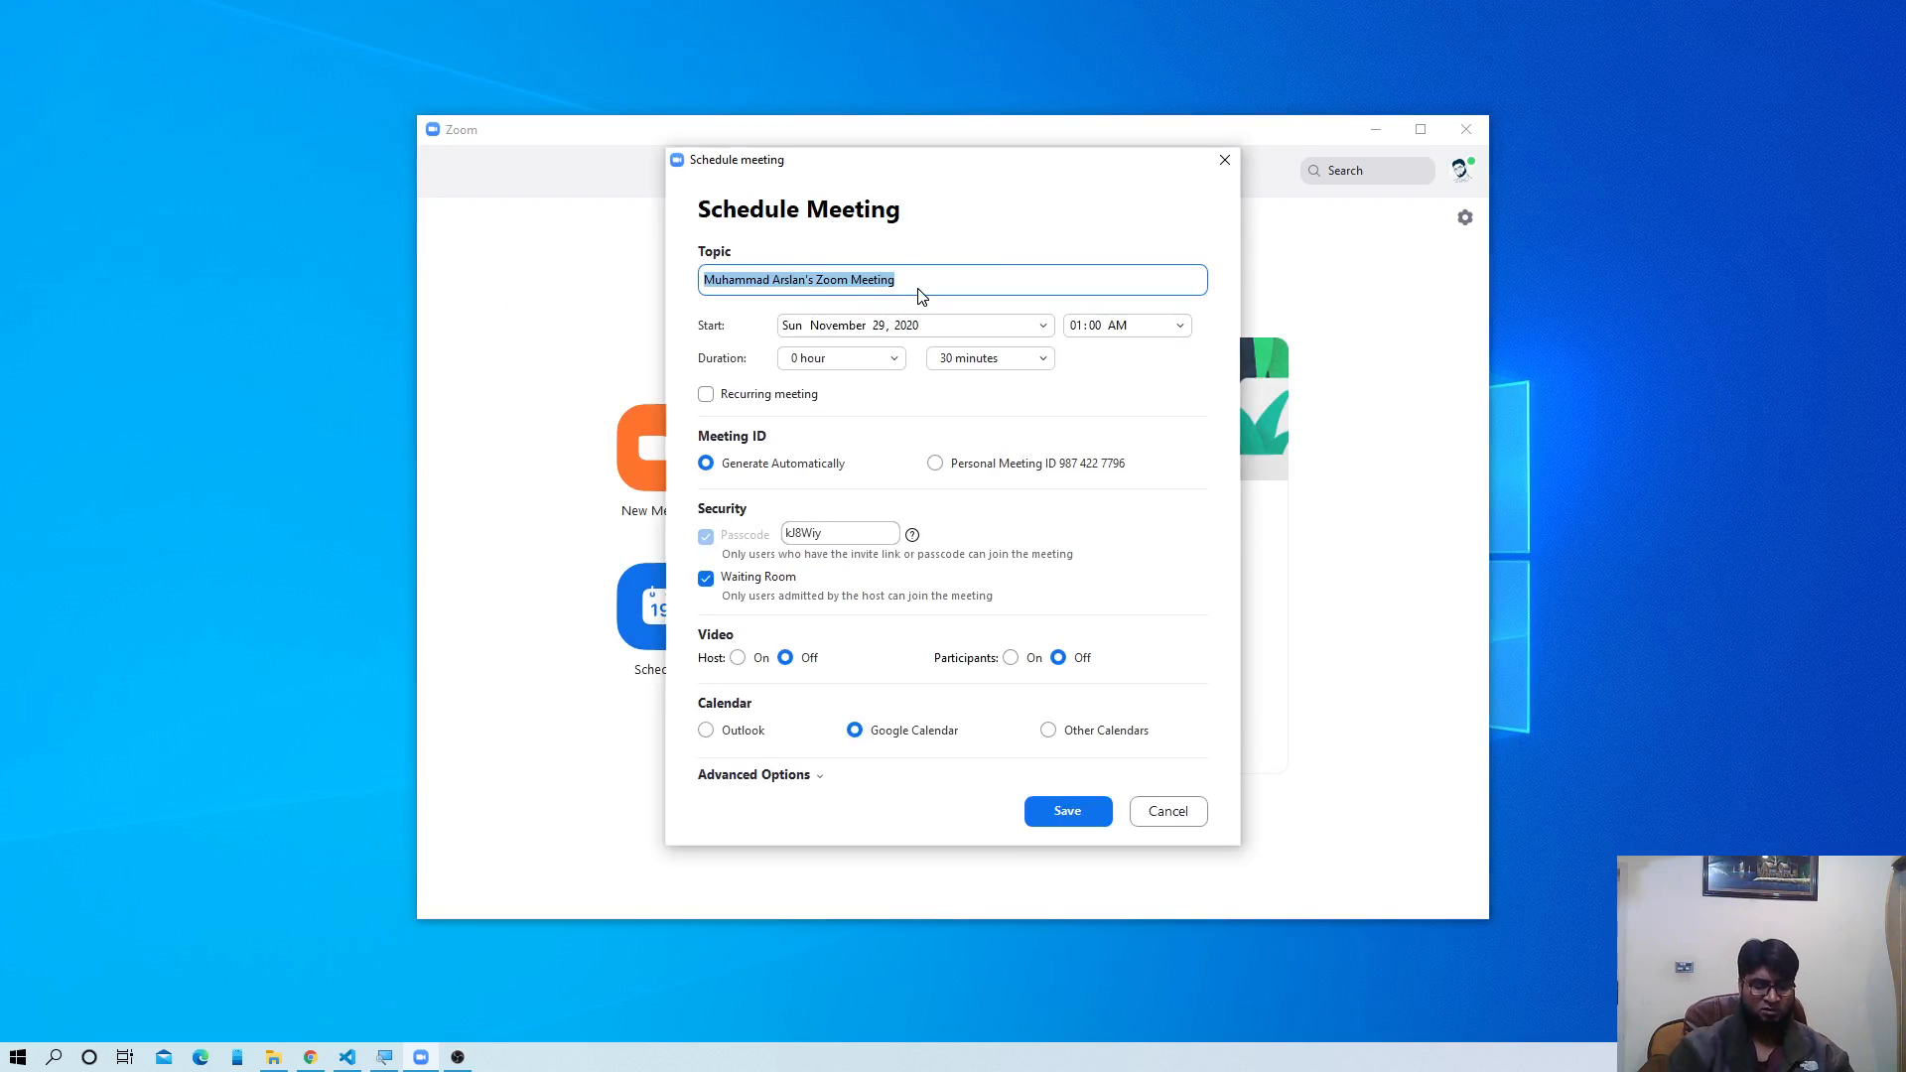
{"action": "type", "text": "Compute"}
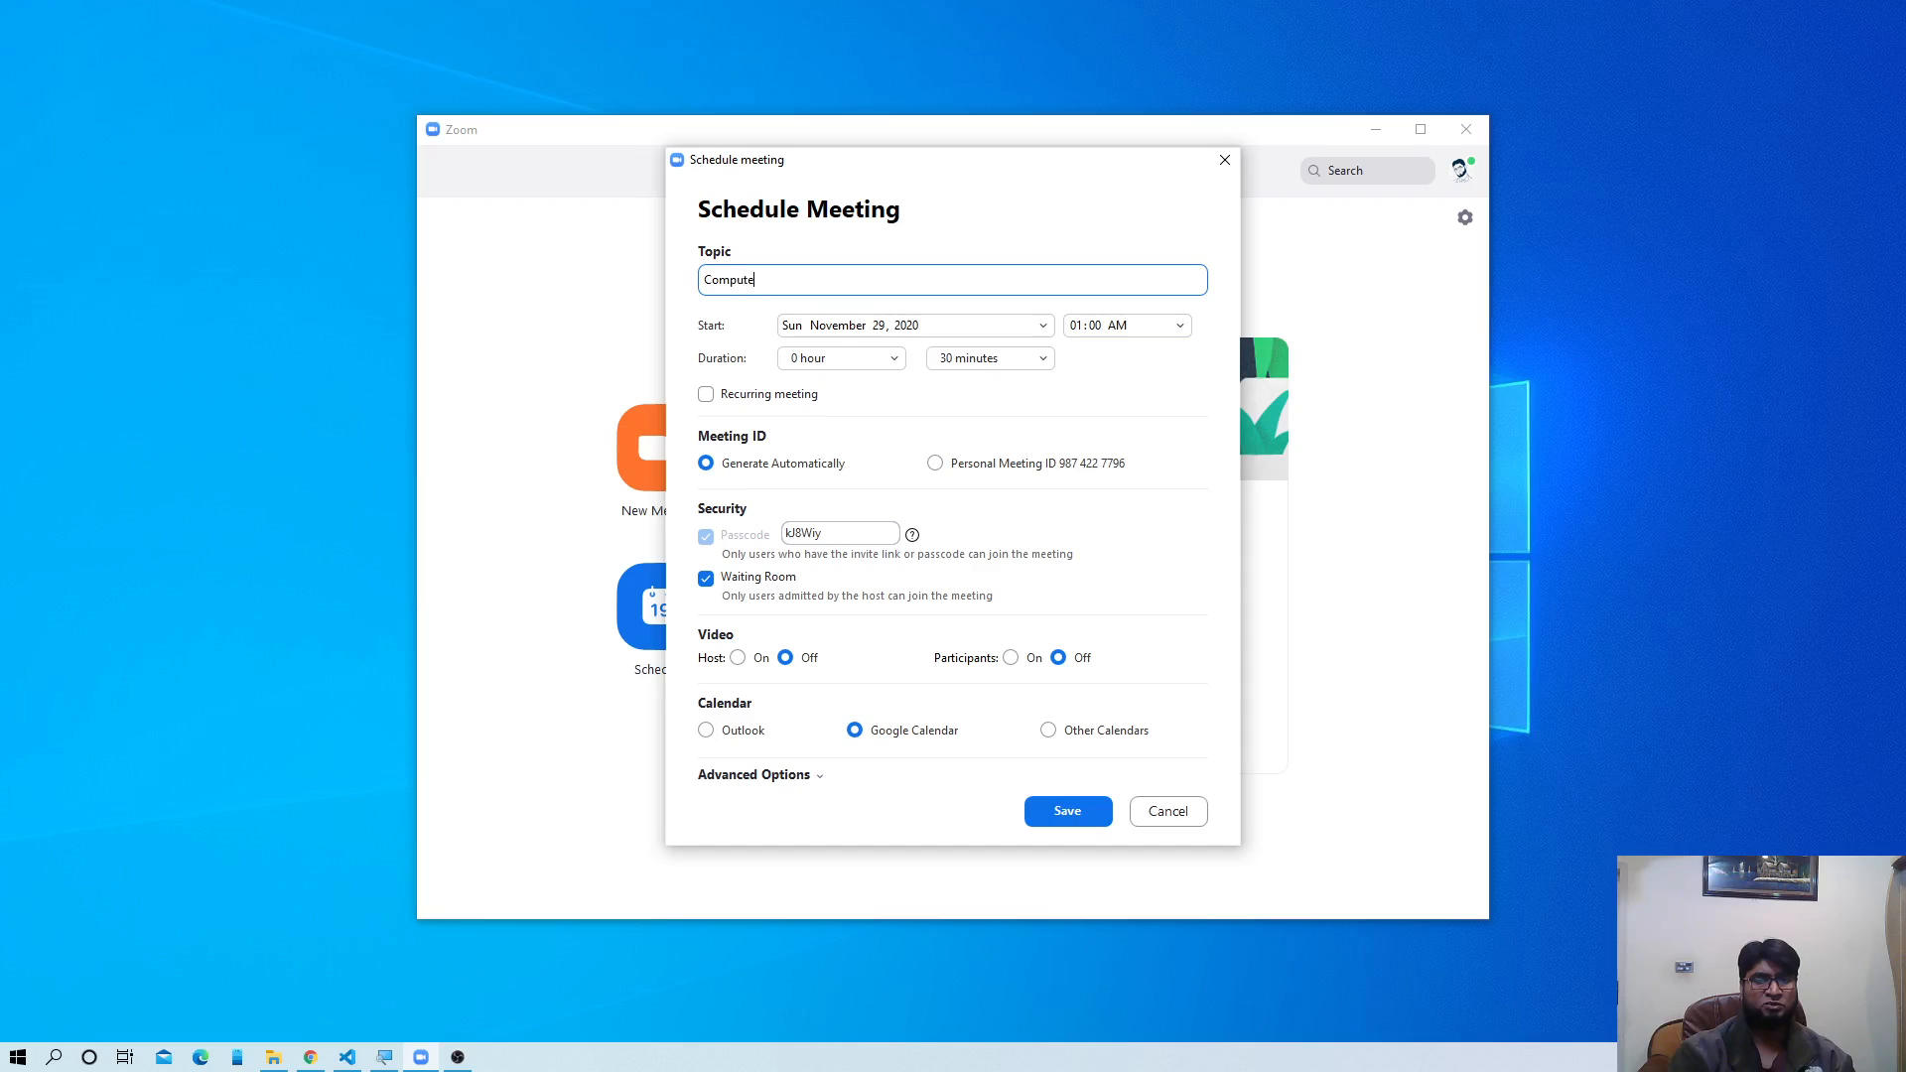
{"action": "type", "text": "r 9"}
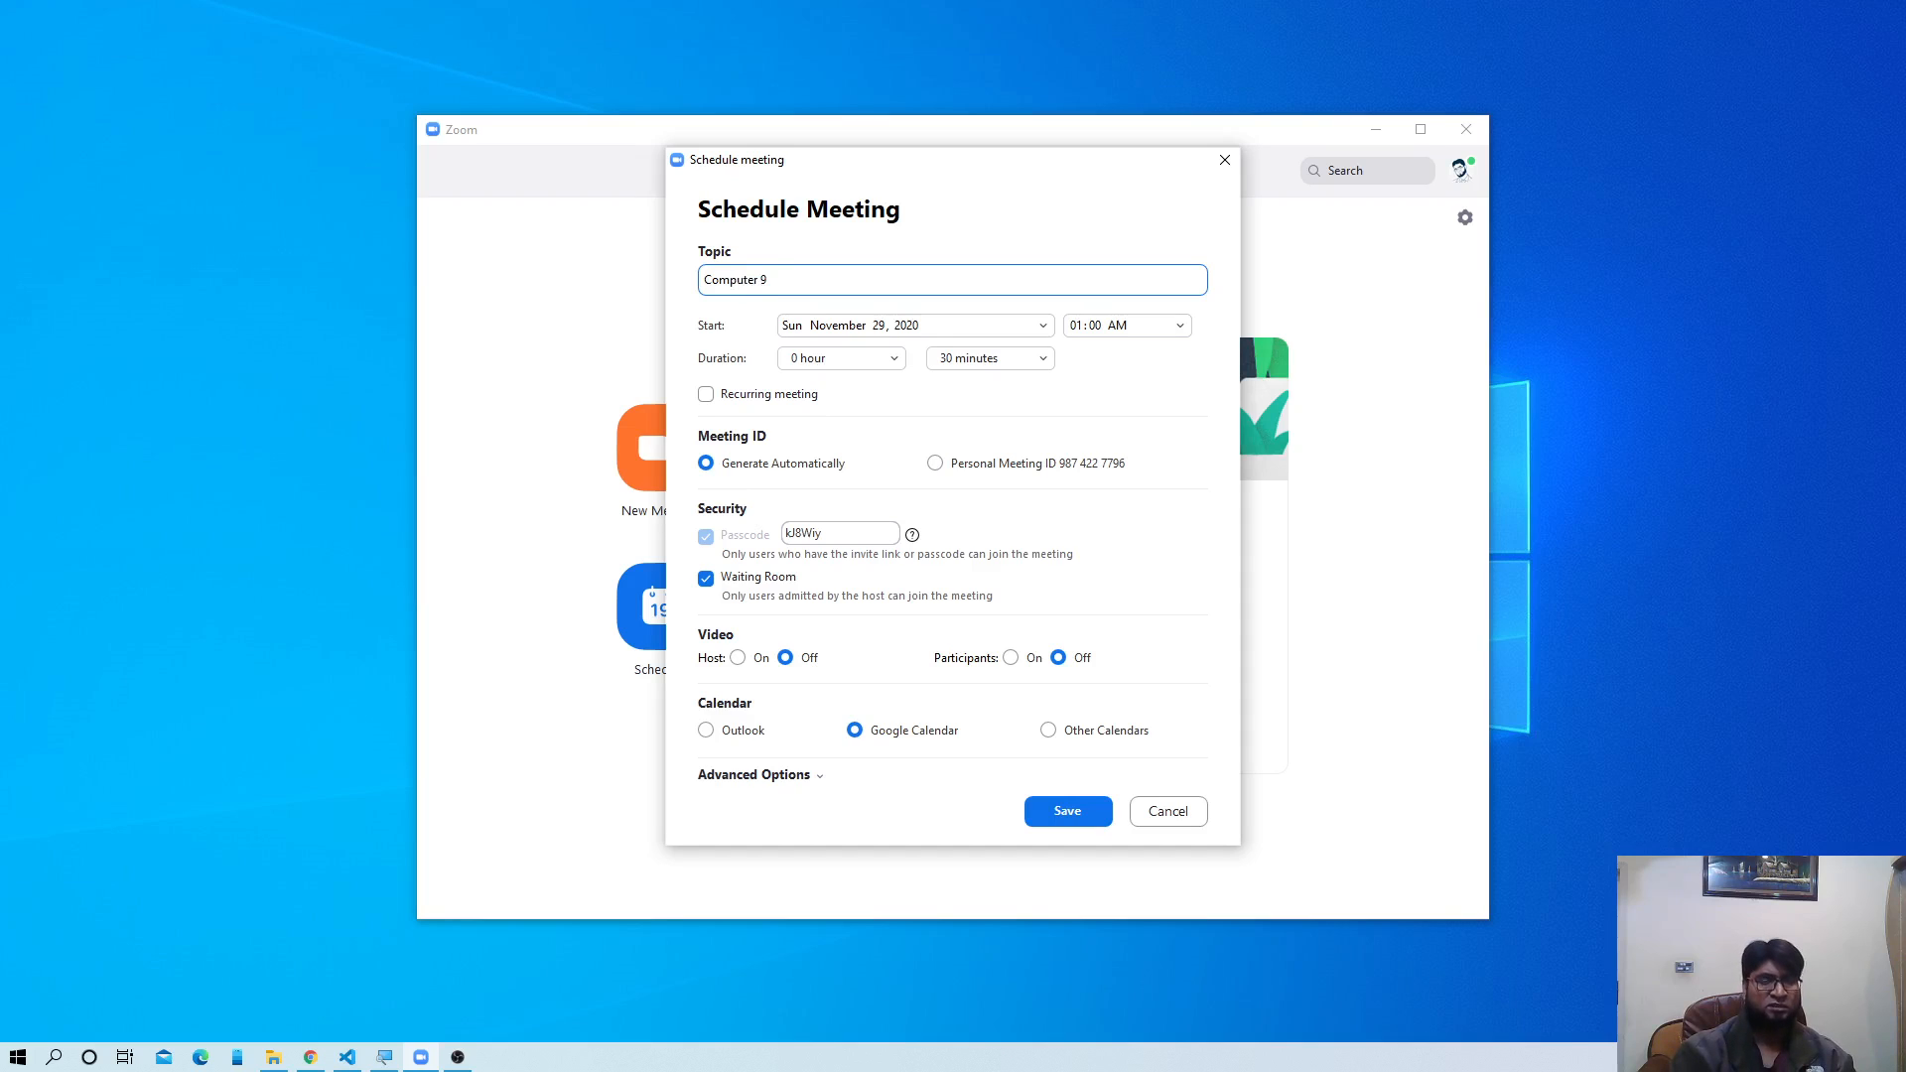
{"action": "type", "text": "-B"}
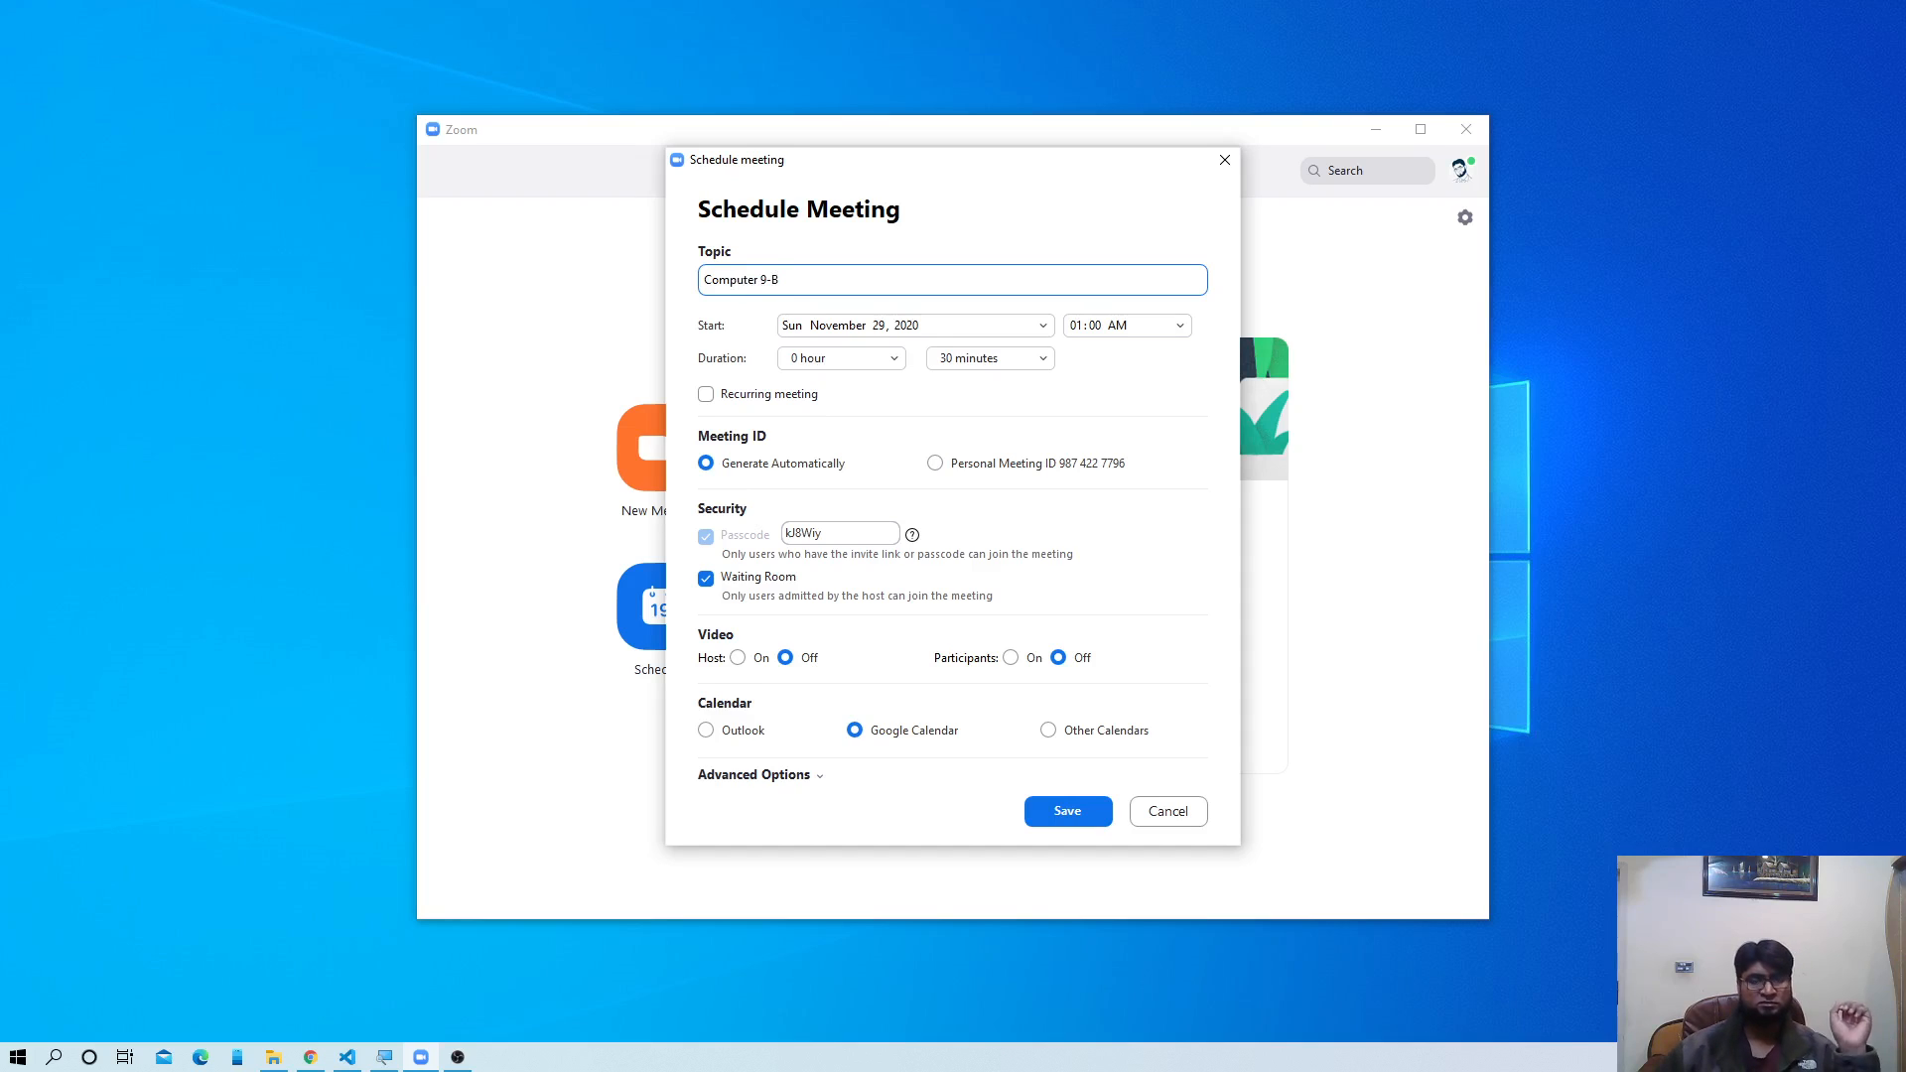
{"action": "left_click", "coordinate": [706, 397]}
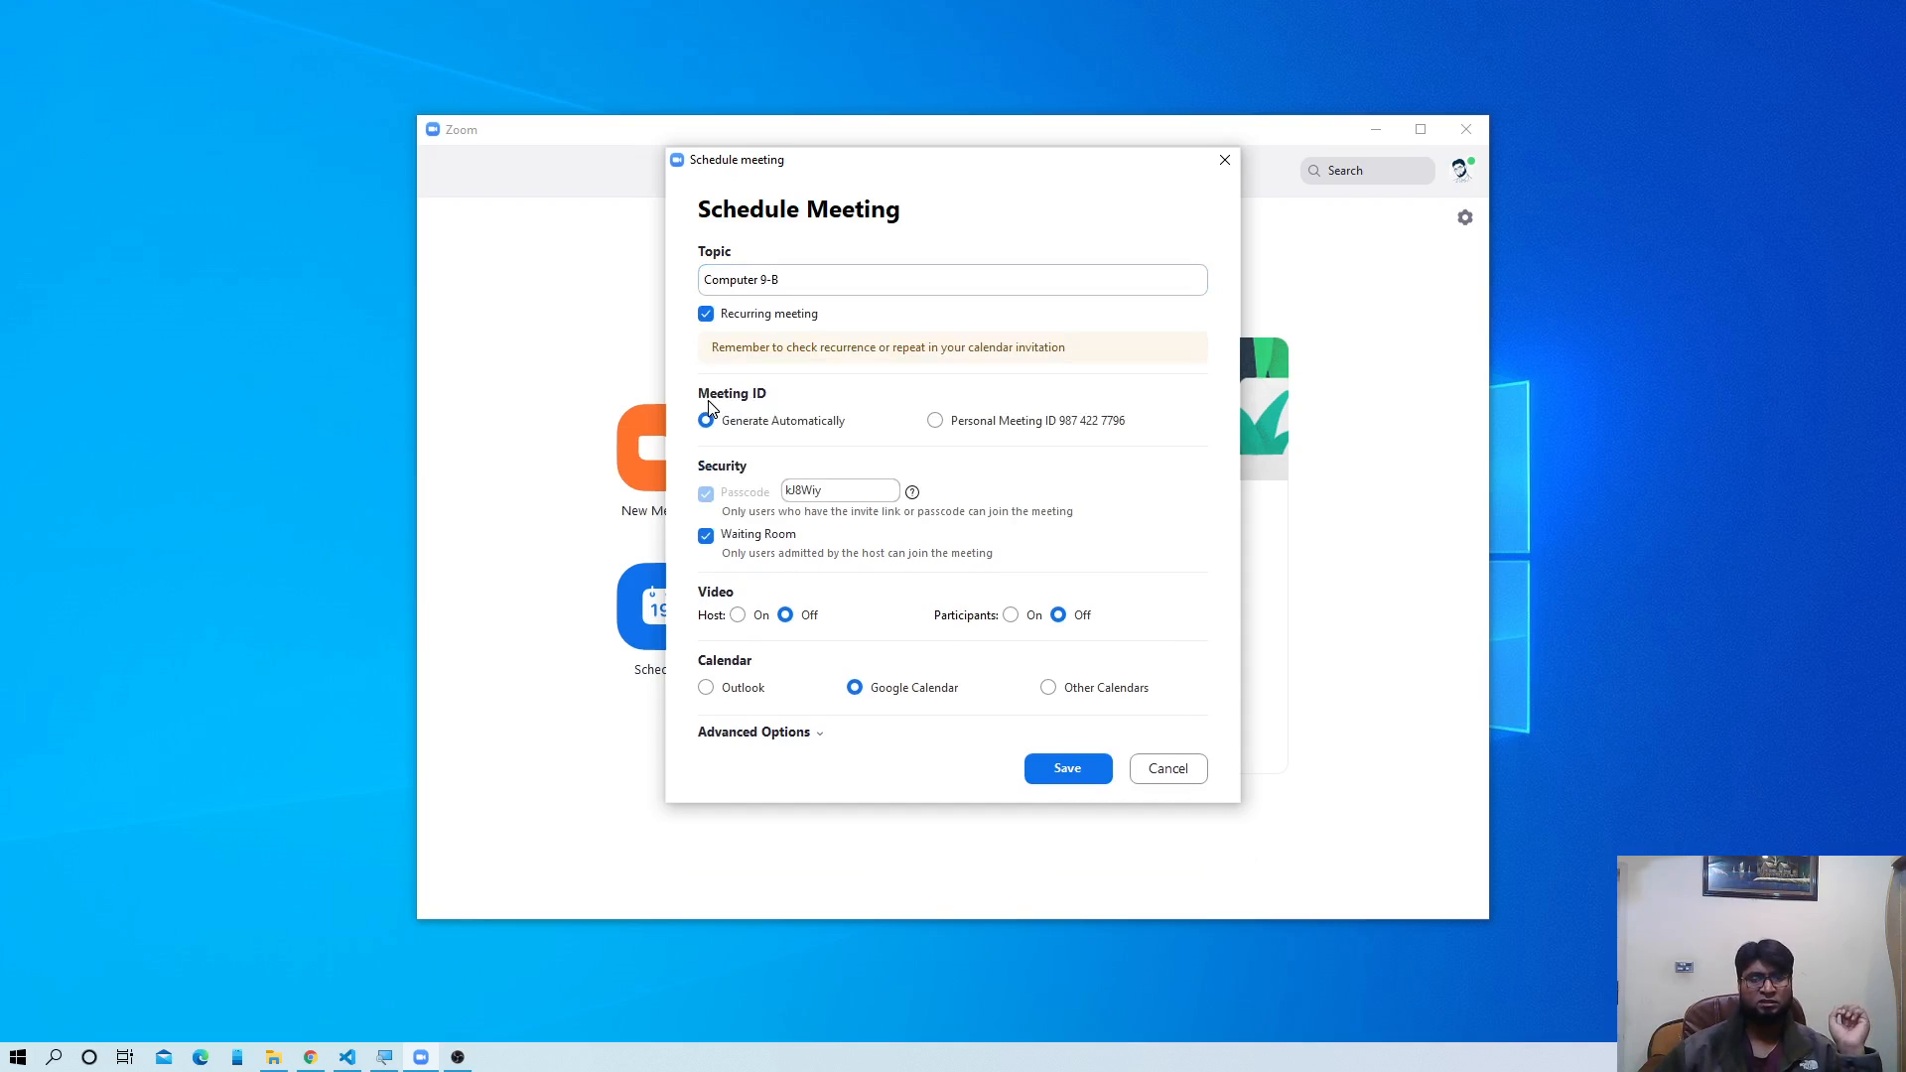
- Save the Computer 9-B meeting with no waiting room, participant video on, participants muted upon entry and automatic recording on the local computer
{"action": "left_click", "coordinate": [706, 536]}
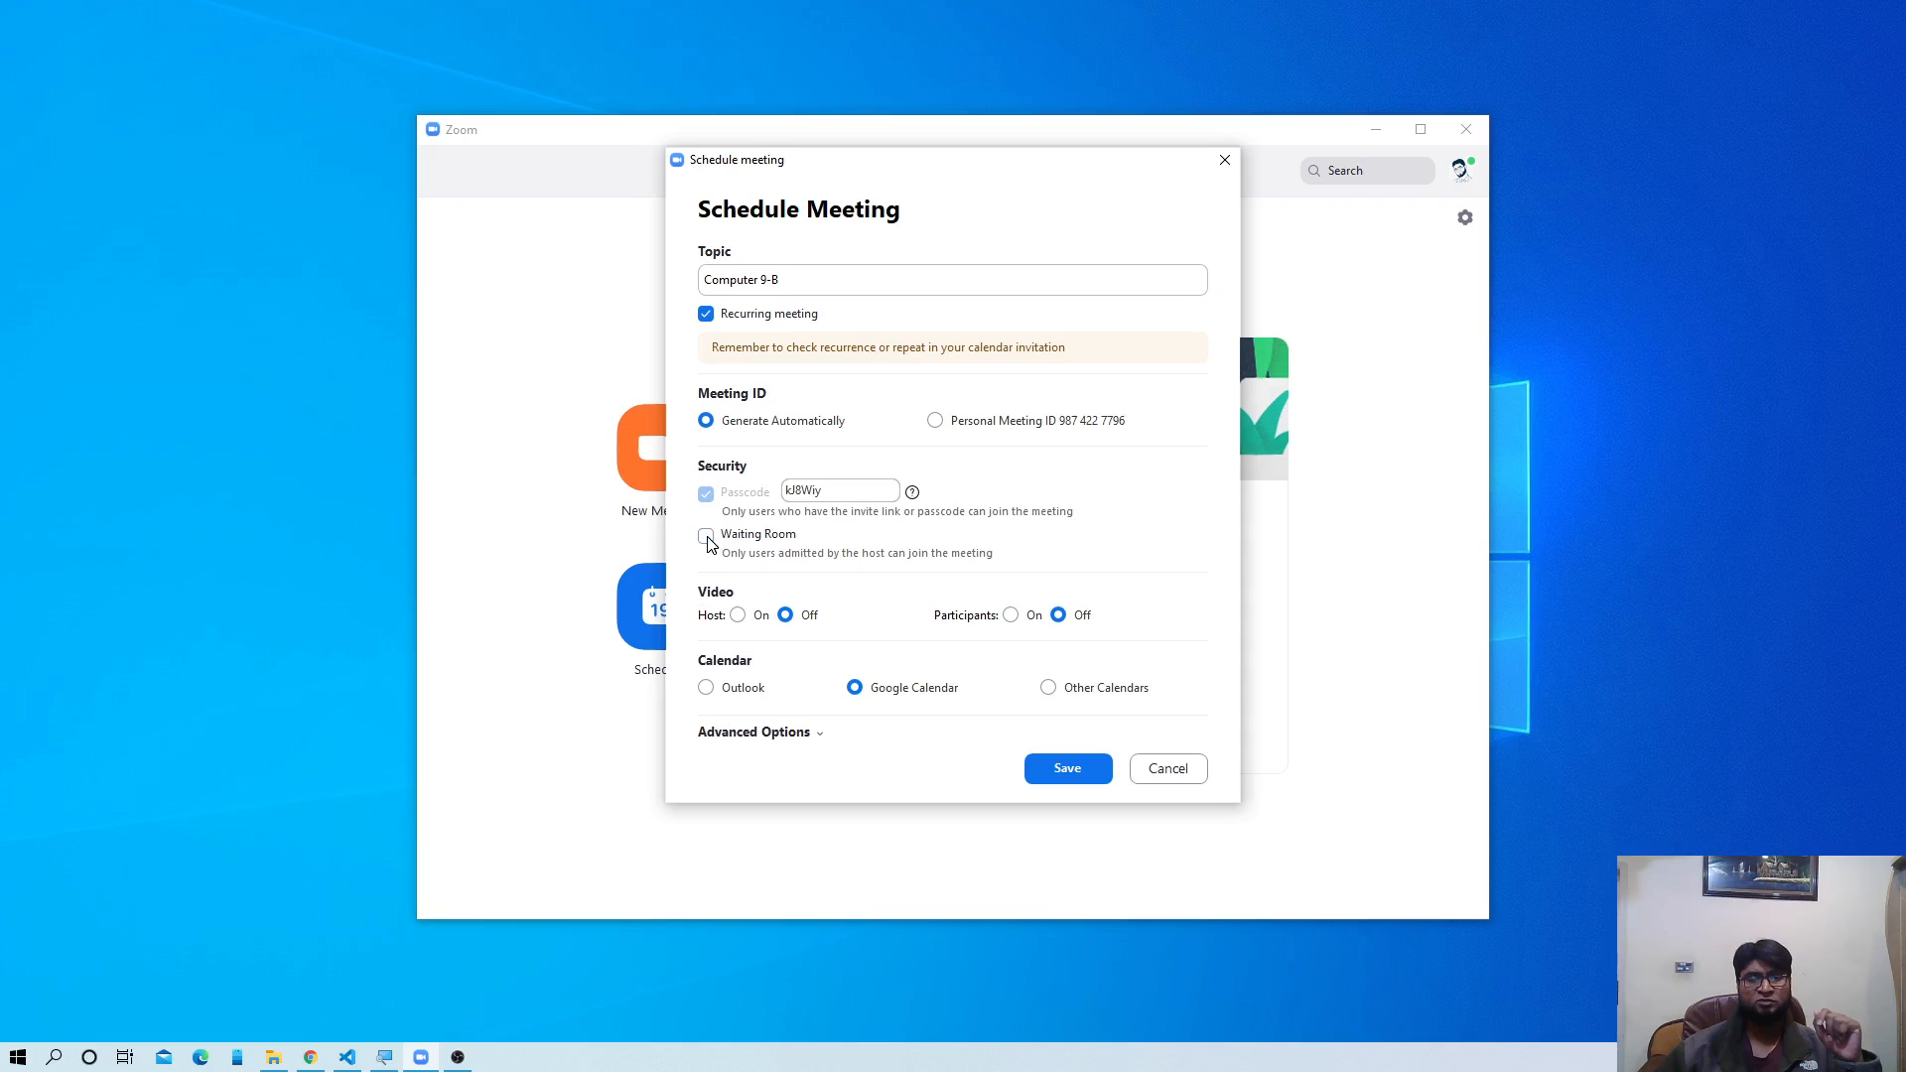
{"action": "left_click", "coordinate": [1010, 615]}
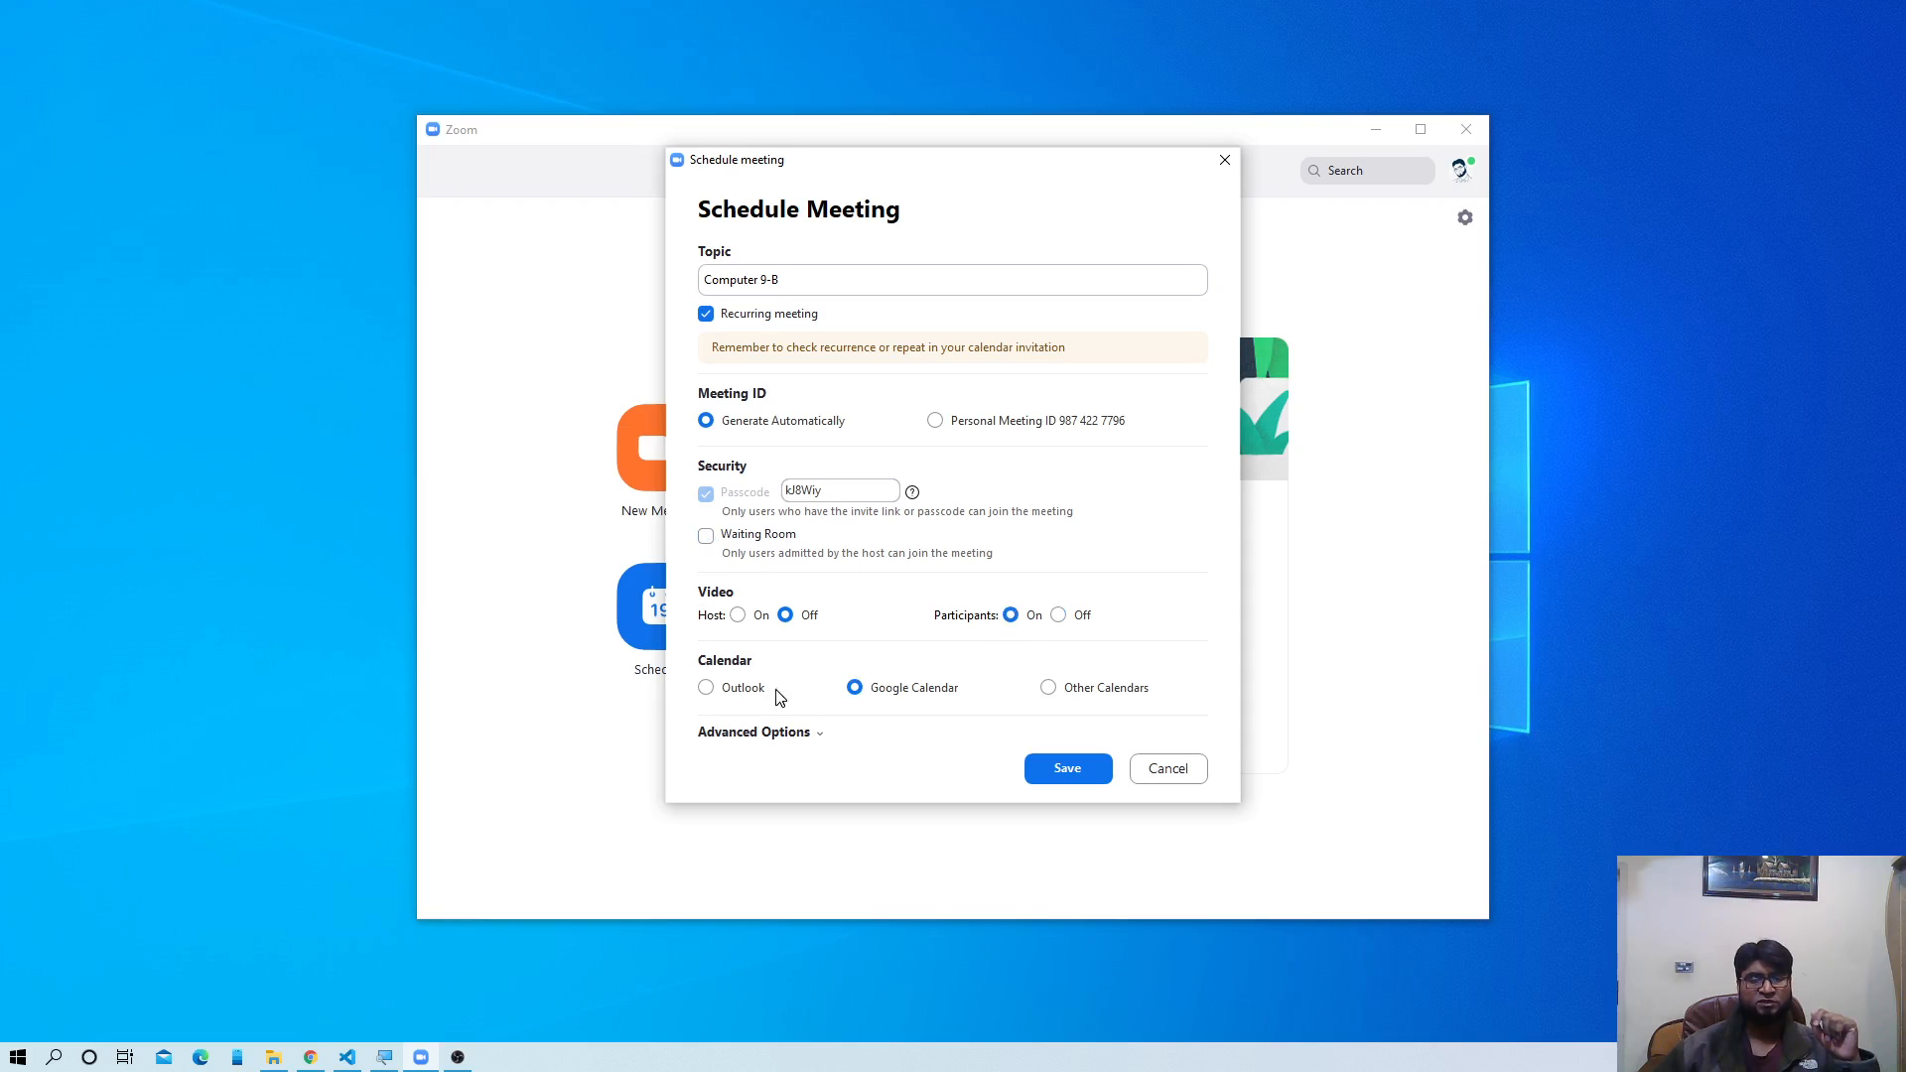
{"action": "left_click", "coordinate": [734, 732]}
{"action": "left_click", "coordinate": [738, 789]}
{"action": "left_click", "coordinate": [725, 817]}
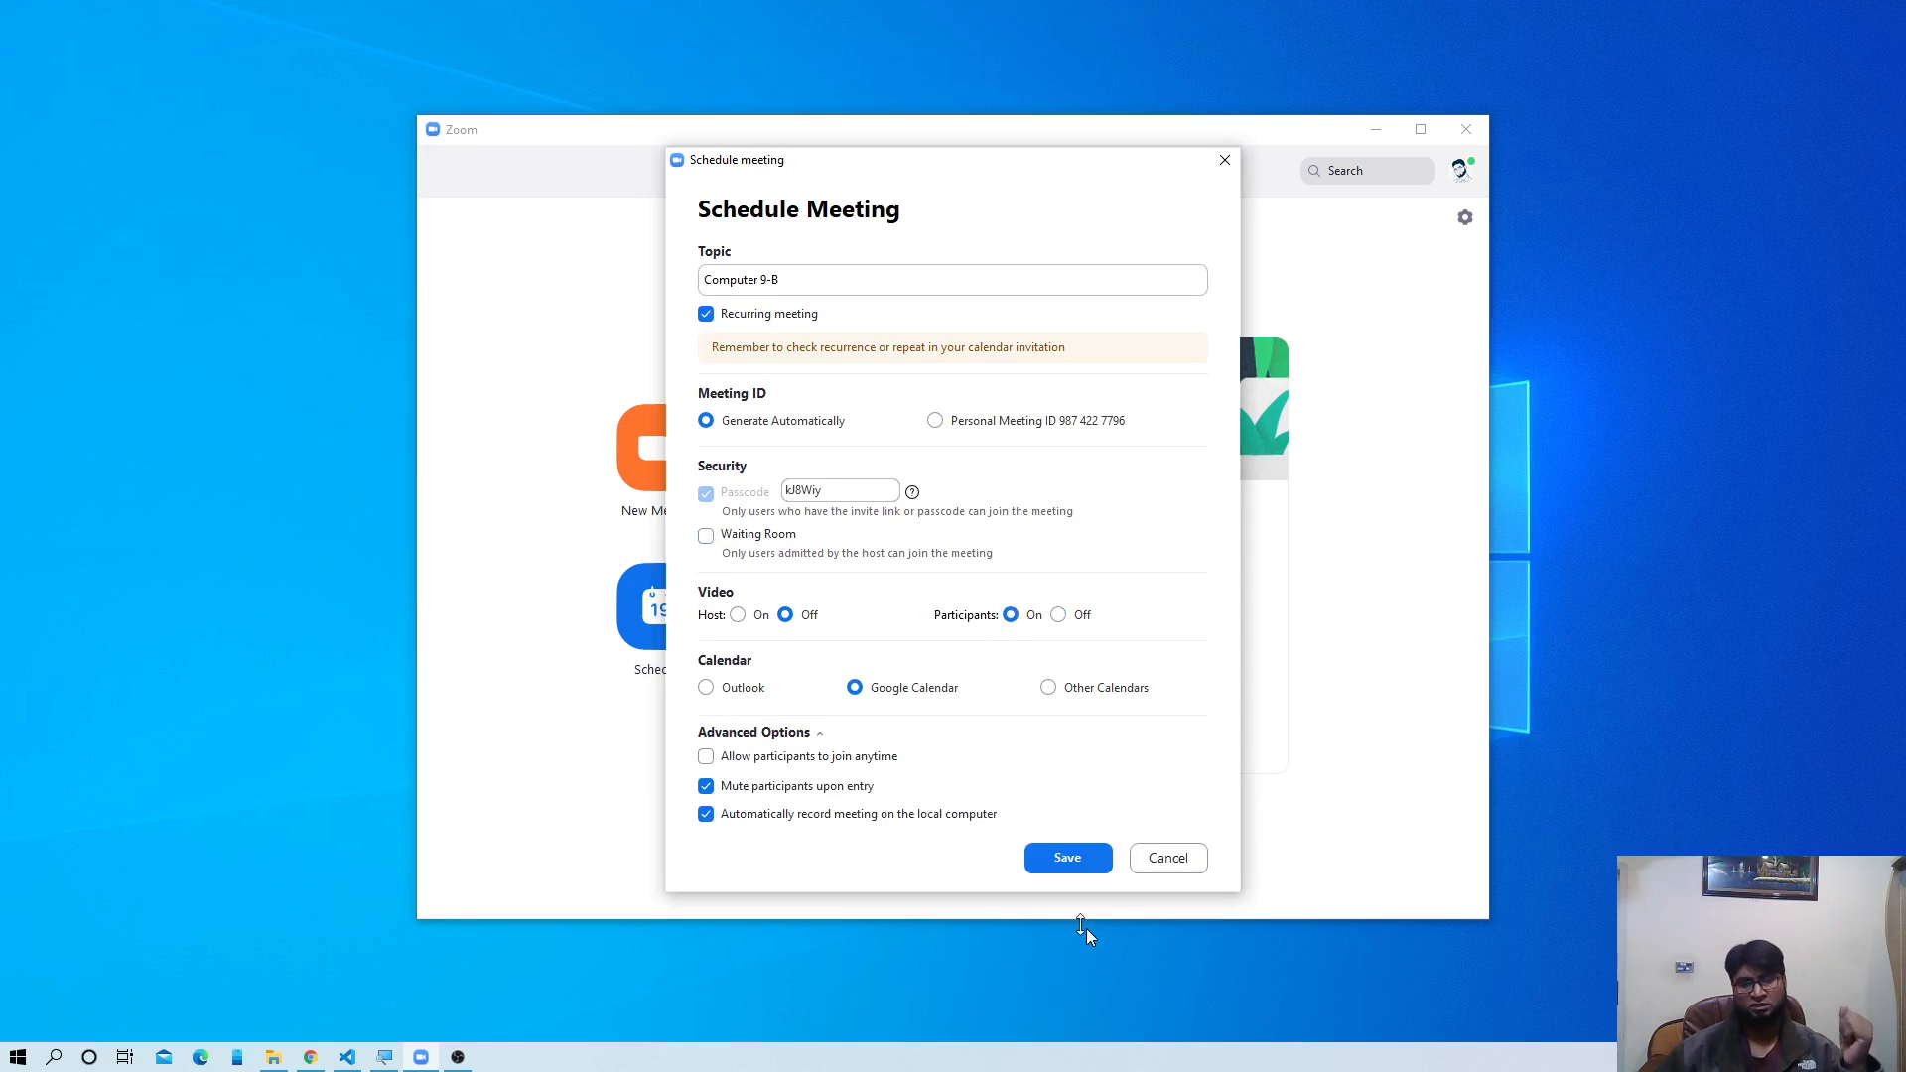
{"action": "left_click", "coordinate": [1089, 859]}
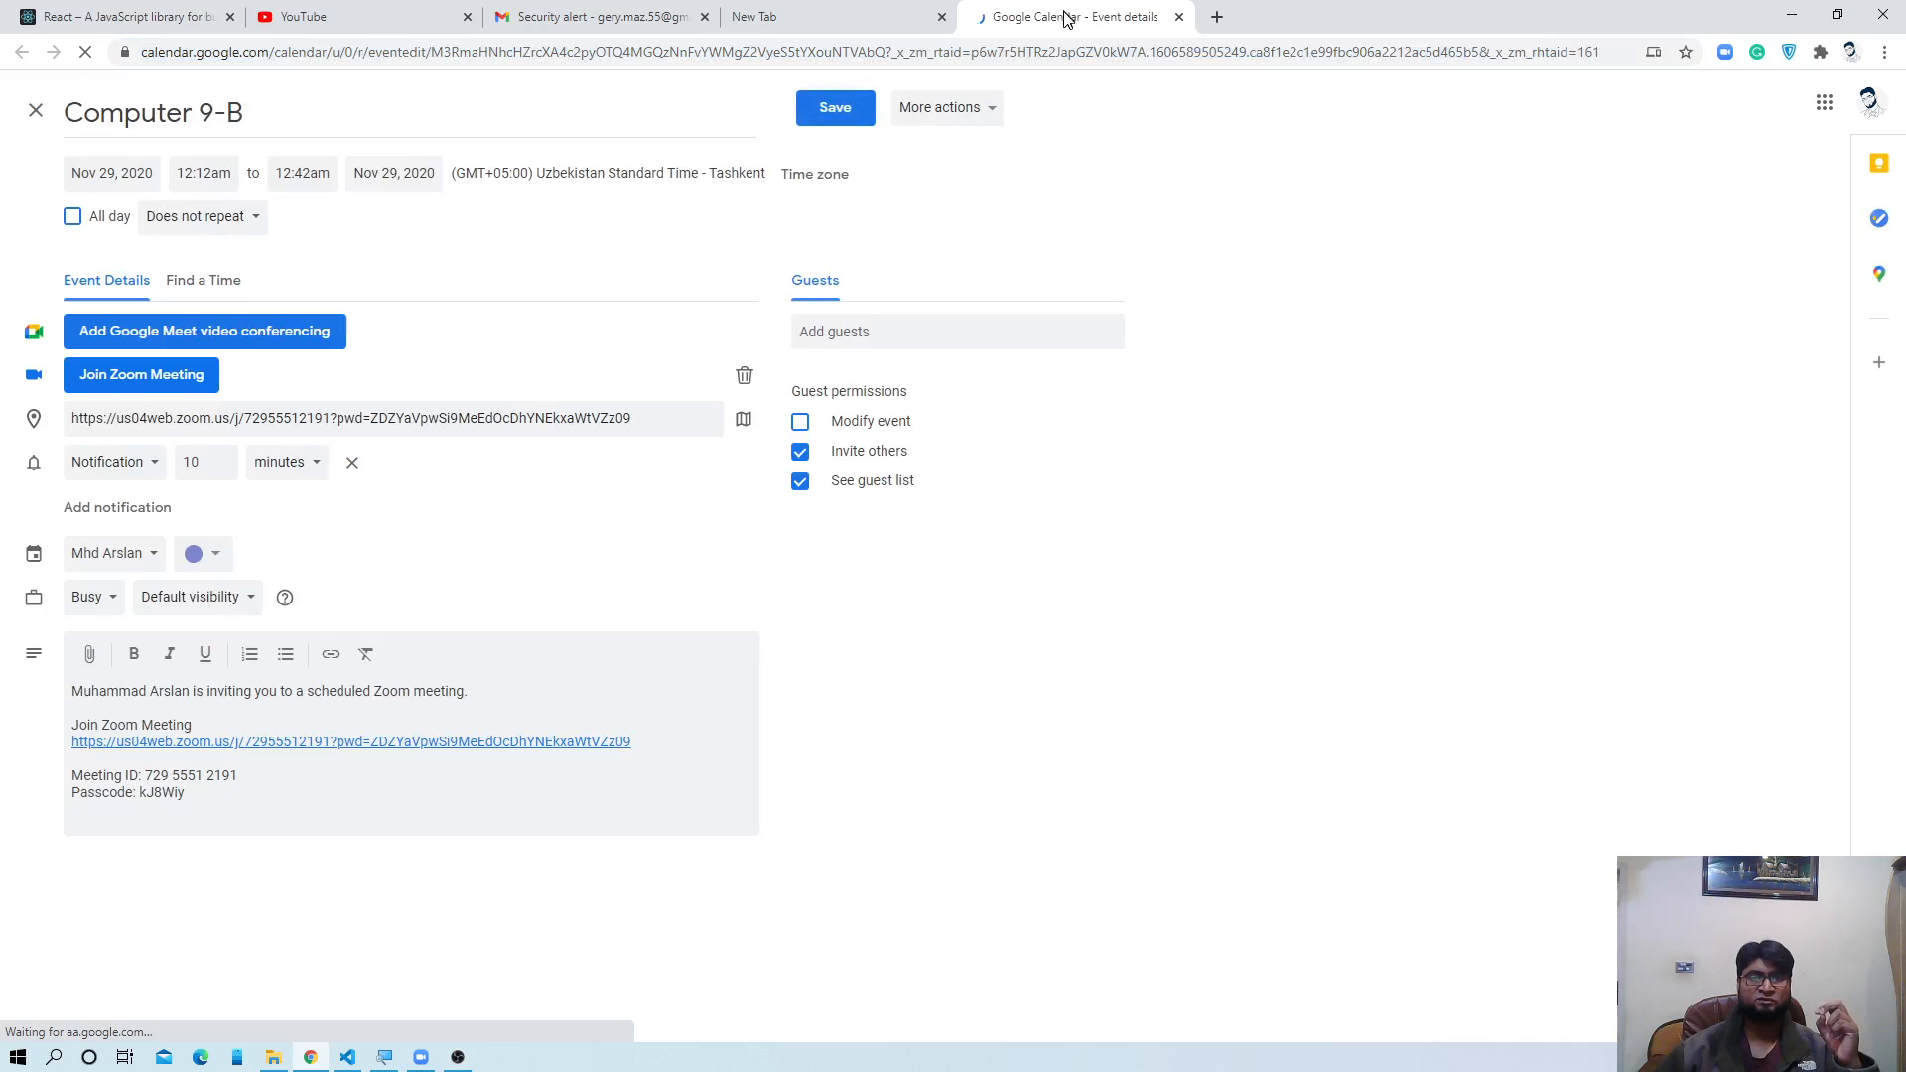
- Leave the calendar event page and check the Computer 9-B entry in Zoom's list of upcoming meetings
{"action": "left_click", "coordinate": [1792, 14]}
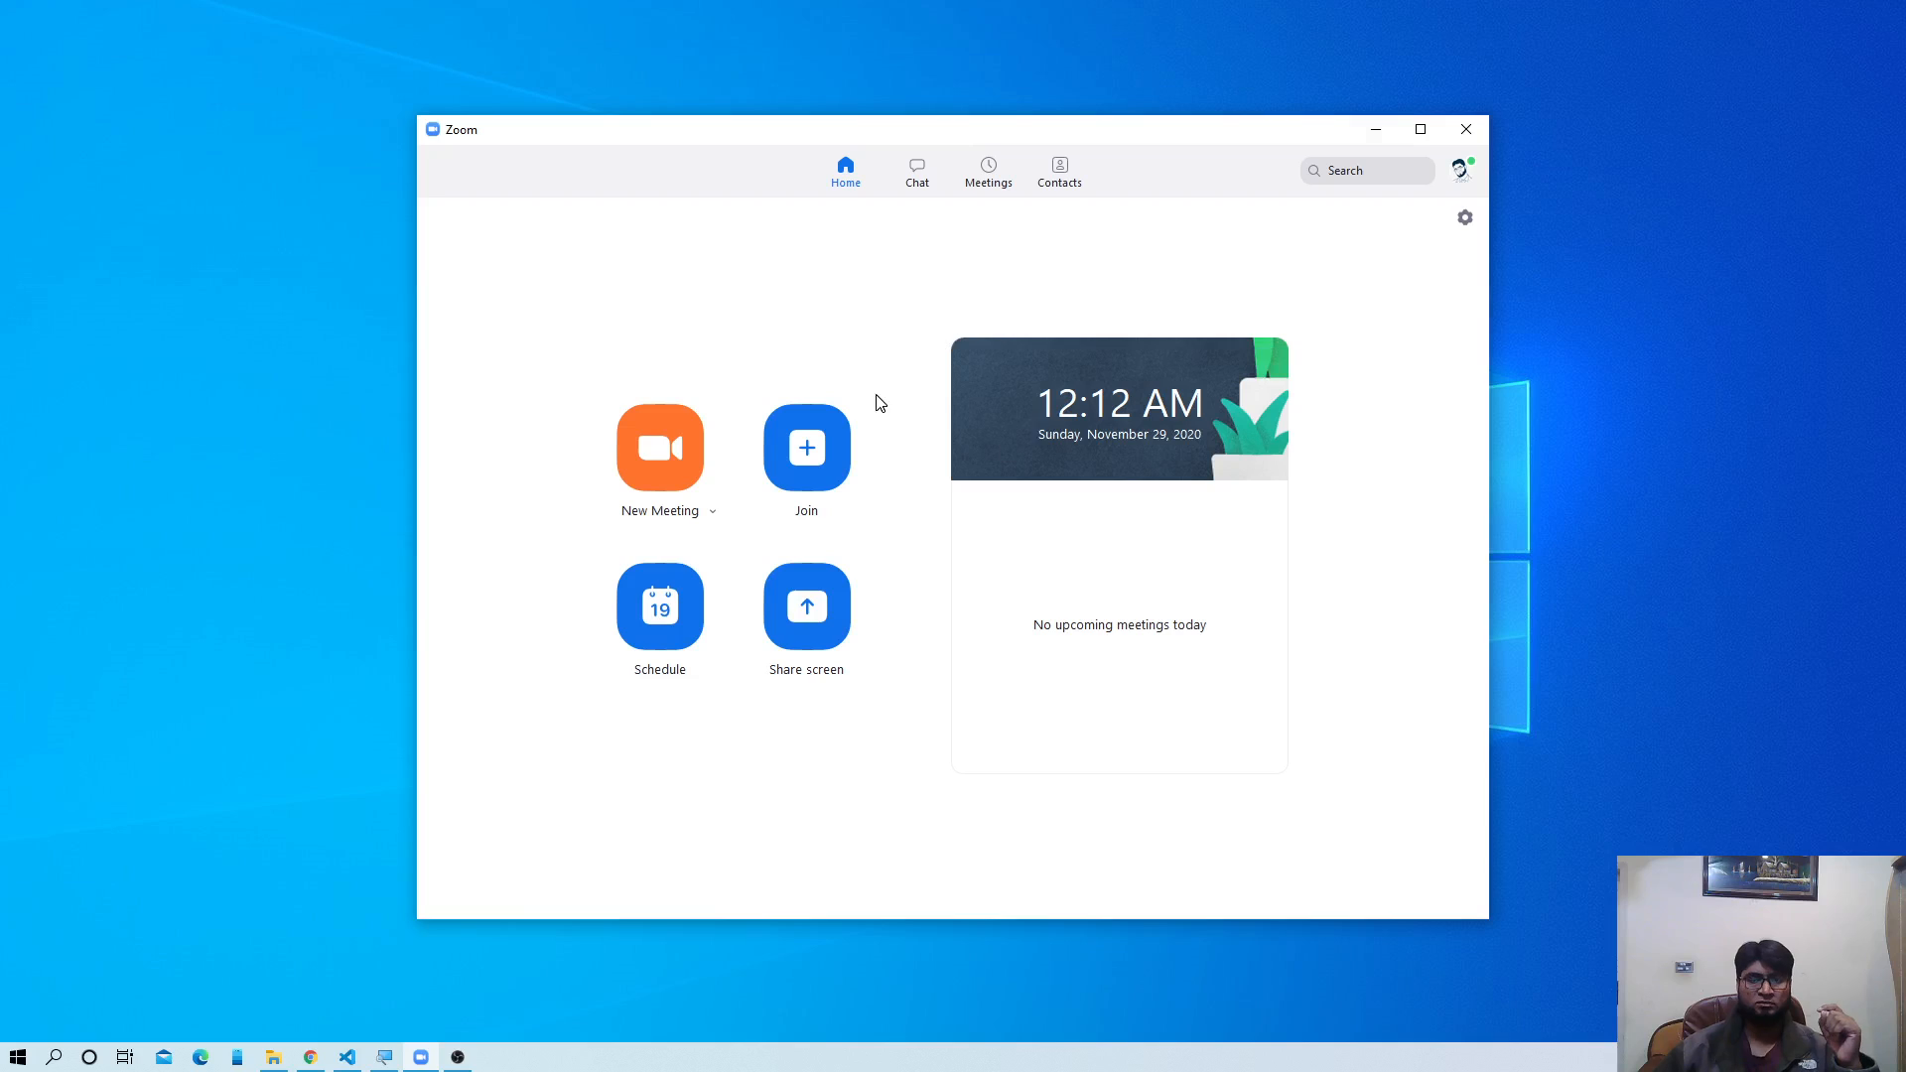
{"action": "left_click", "coordinate": [991, 171]}
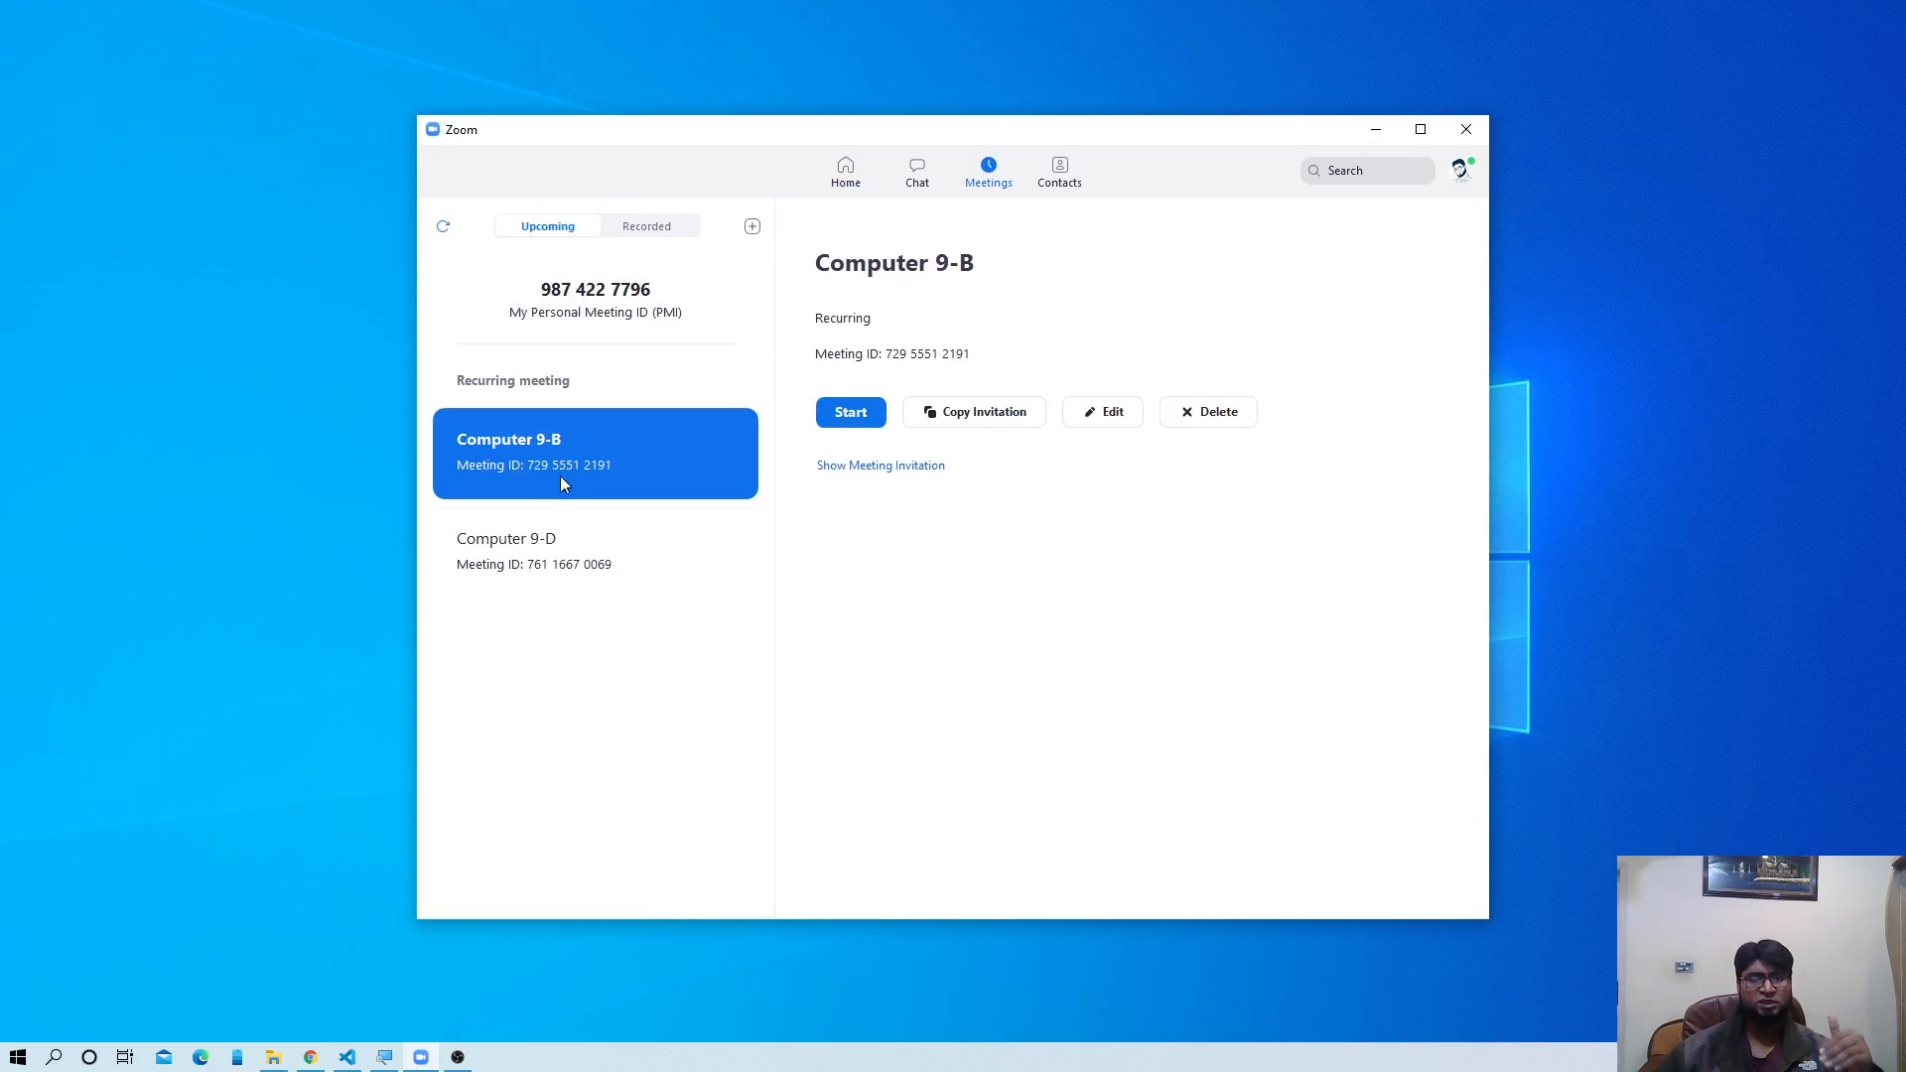
{"action": "left_click", "coordinate": [846, 170]}
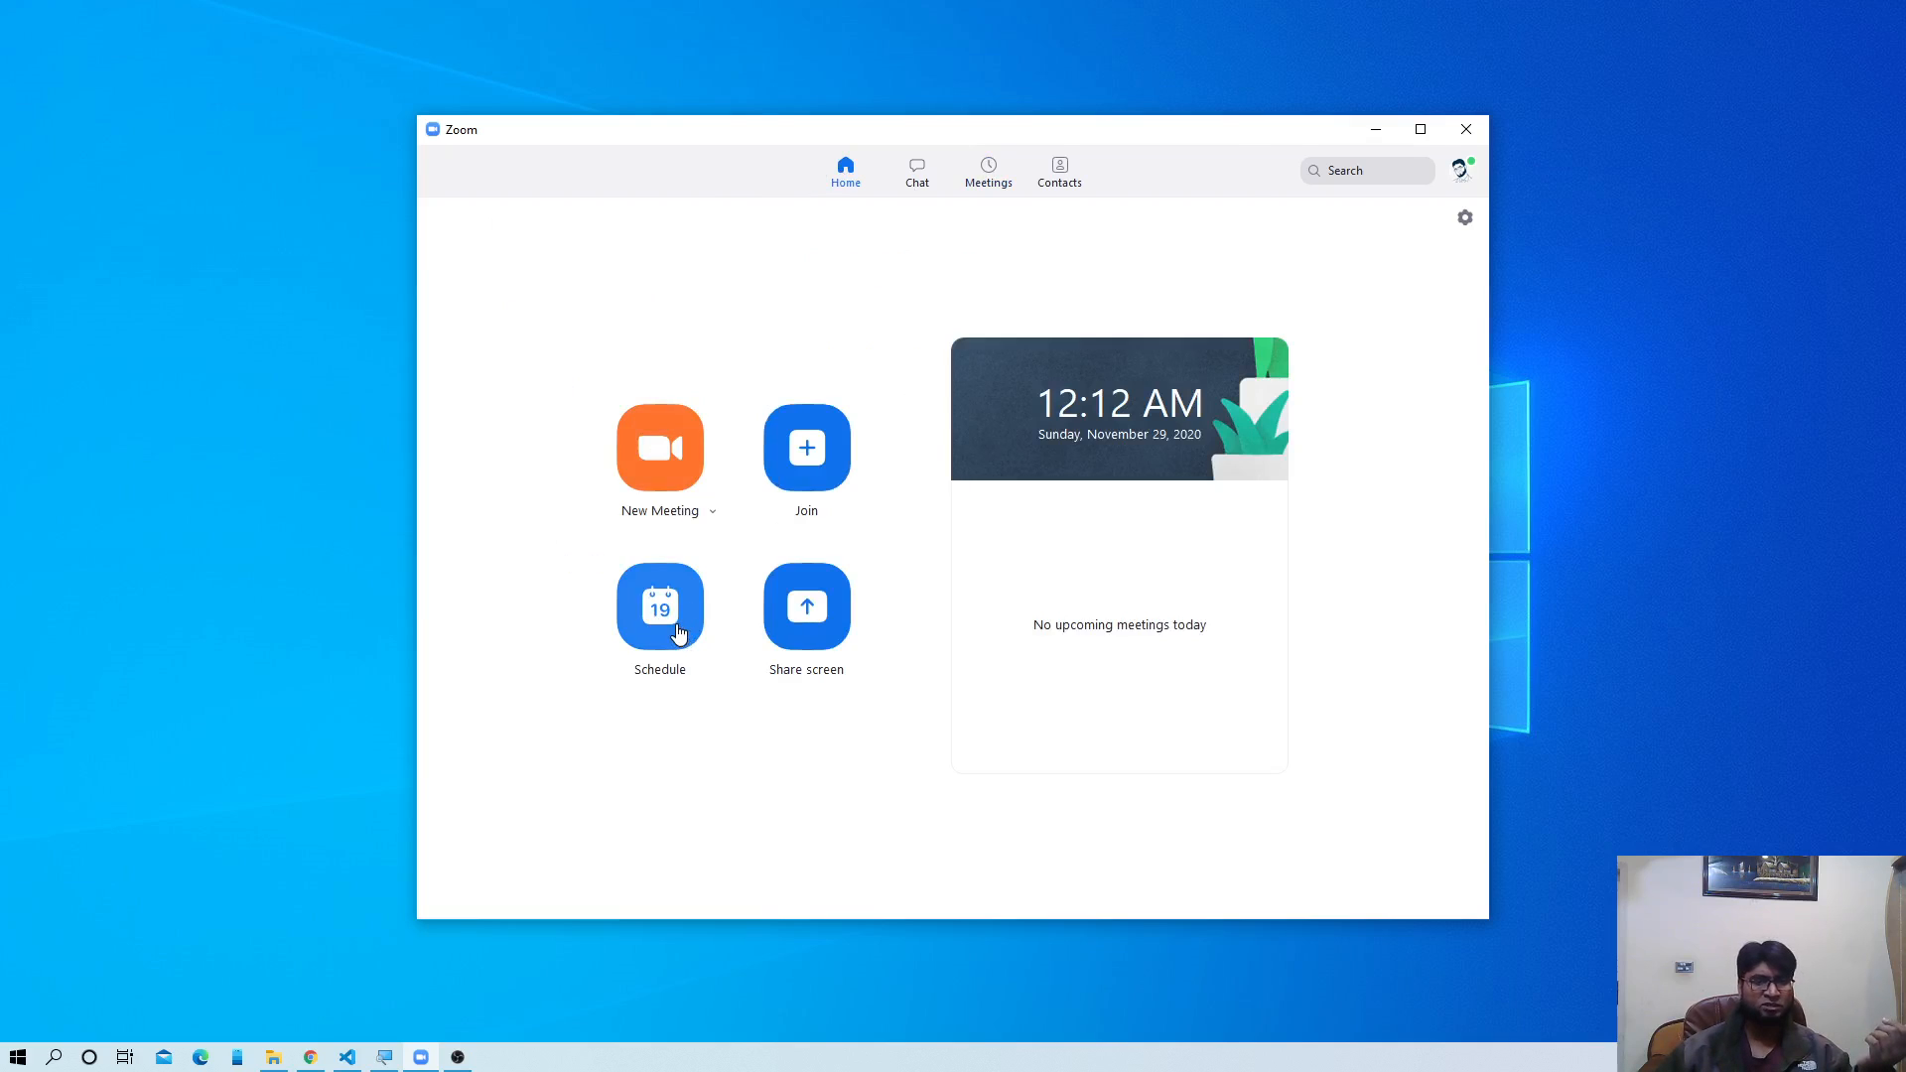
- Start scheduling a recurring meeting with the topic Computer 9-C and disable its waiting room
{"action": "left_click", "coordinate": [681, 633]}
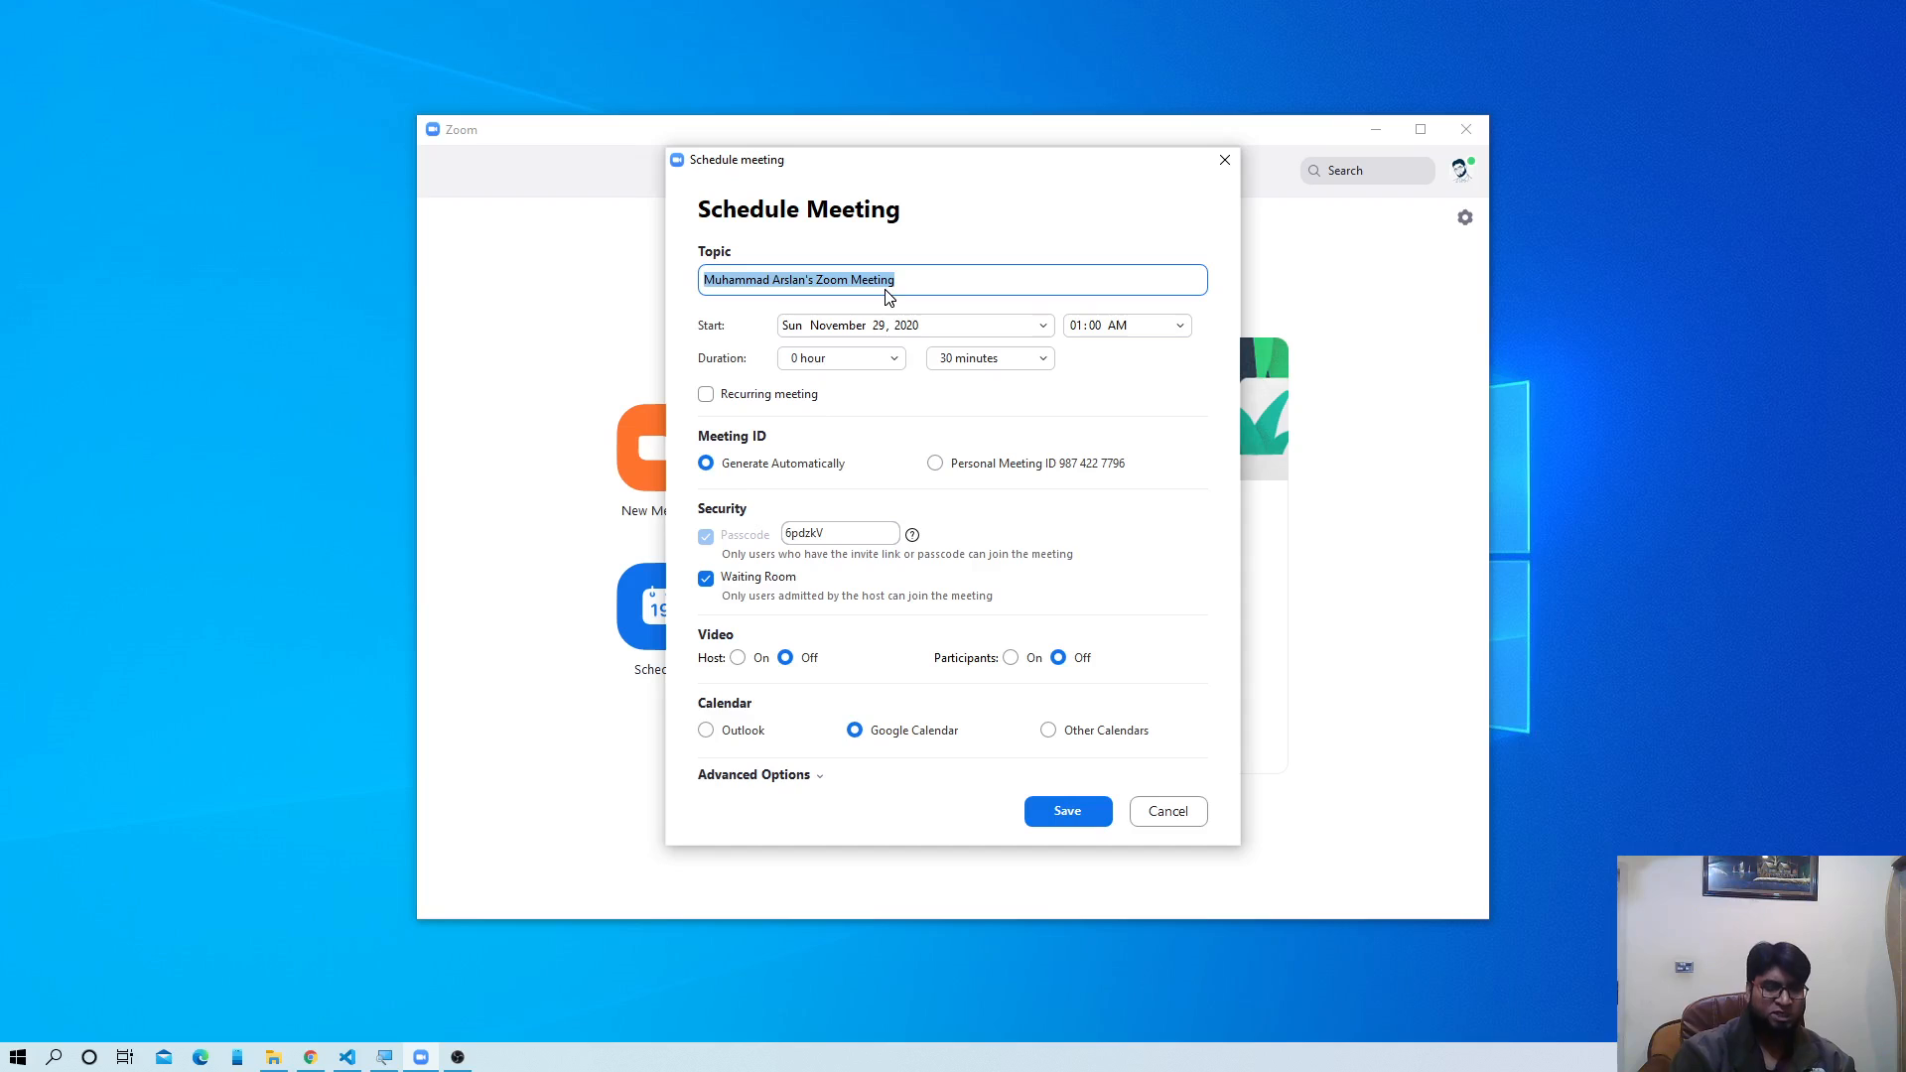
{"action": "type", "text": "Computer 9-C"}
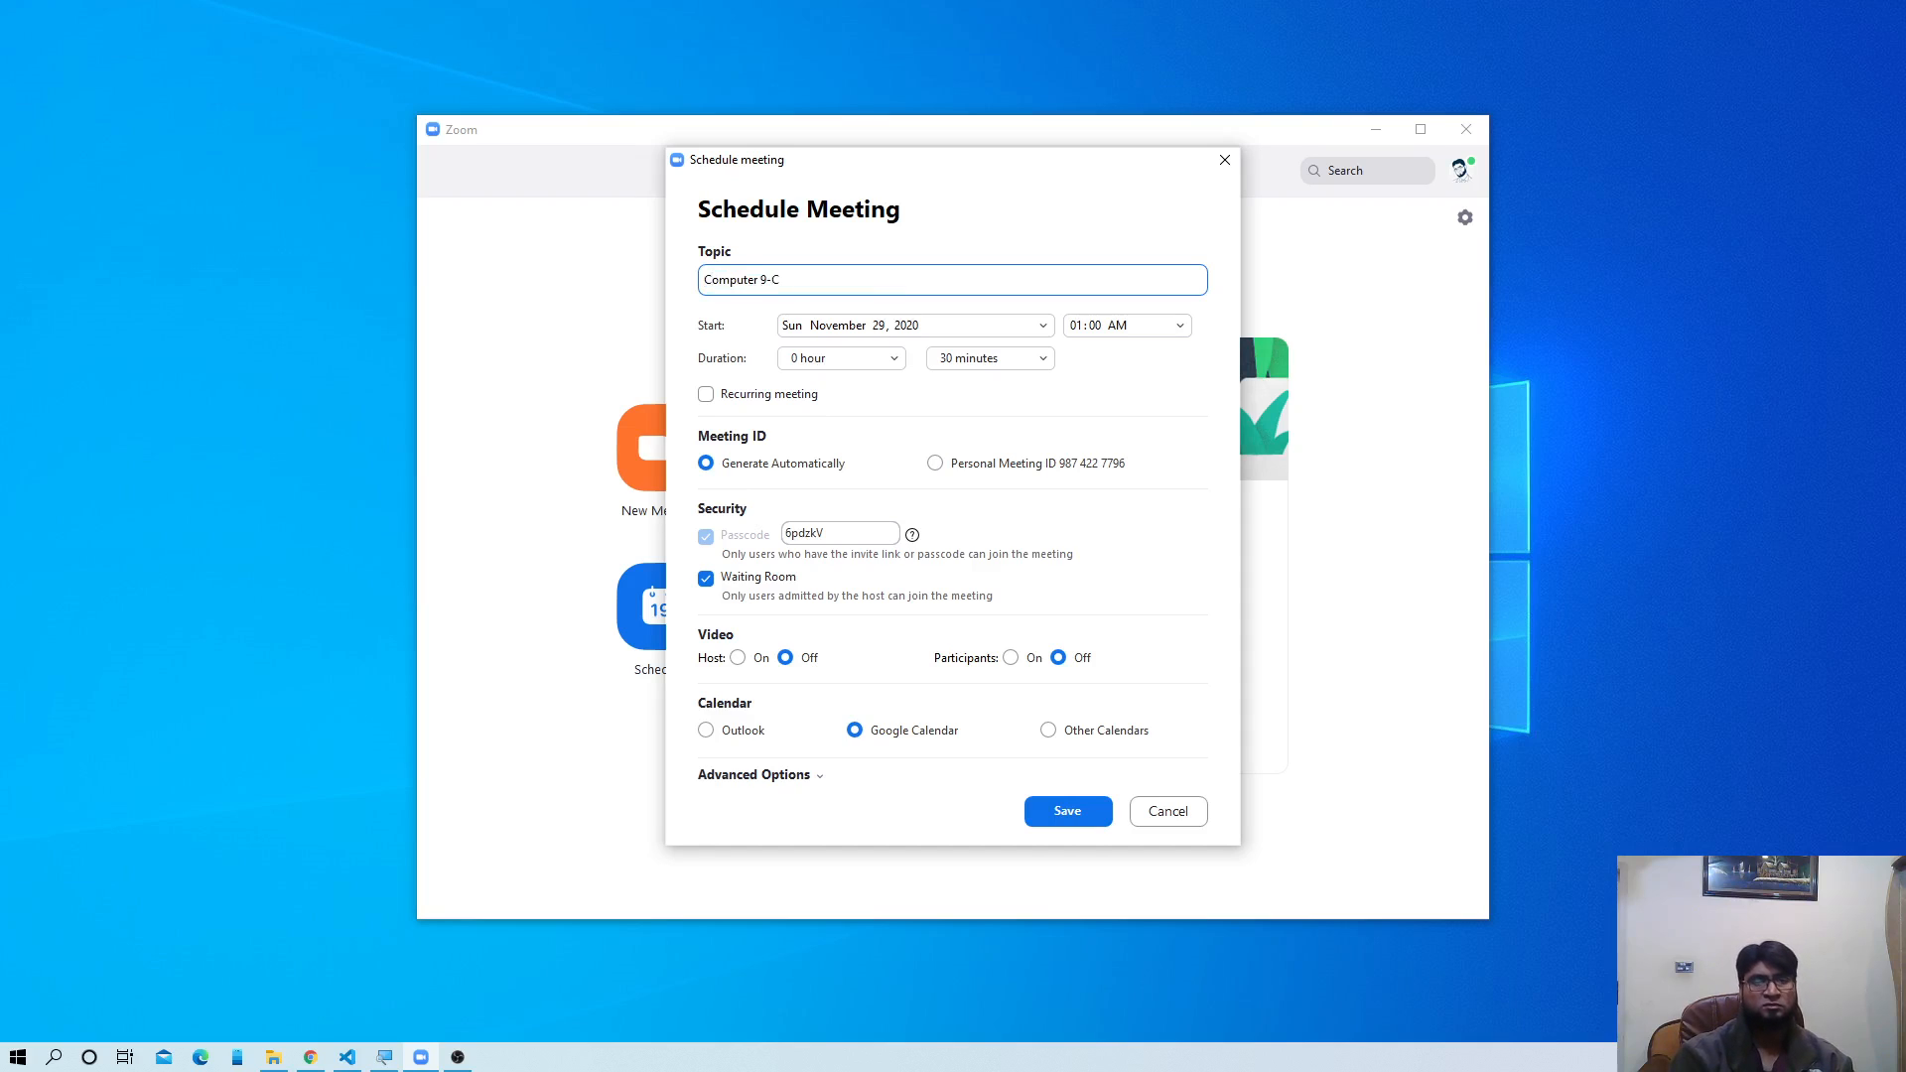
{"action": "left_click", "coordinate": [707, 395]}
{"action": "left_click", "coordinate": [706, 536]}
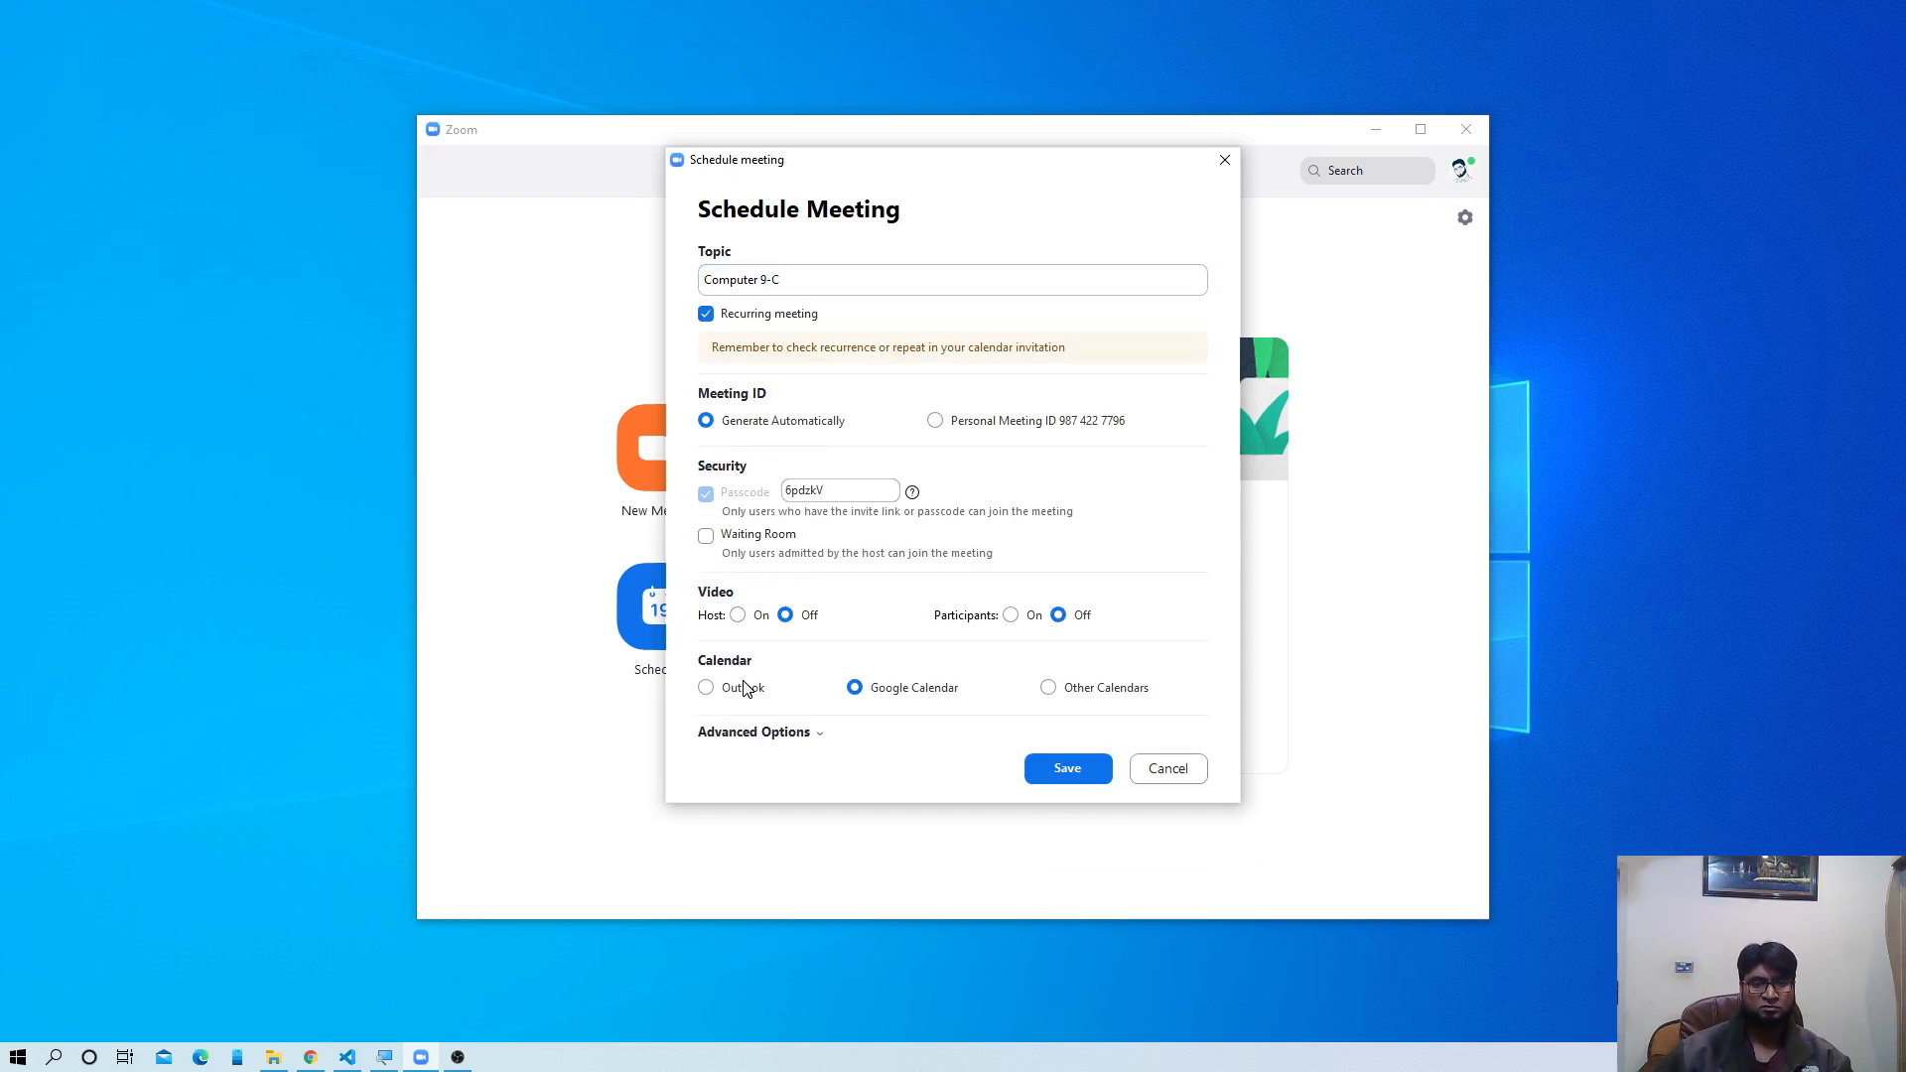
- Mute participants upon entry, record automatically on the local computer, and save the Computer 9-C meeting together with its Google Calendar event
{"action": "left_click", "coordinate": [753, 732]}
{"action": "left_click", "coordinate": [705, 786]}
{"action": "left_click", "coordinate": [706, 814]}
{"action": "left_click", "coordinate": [1090, 860]}
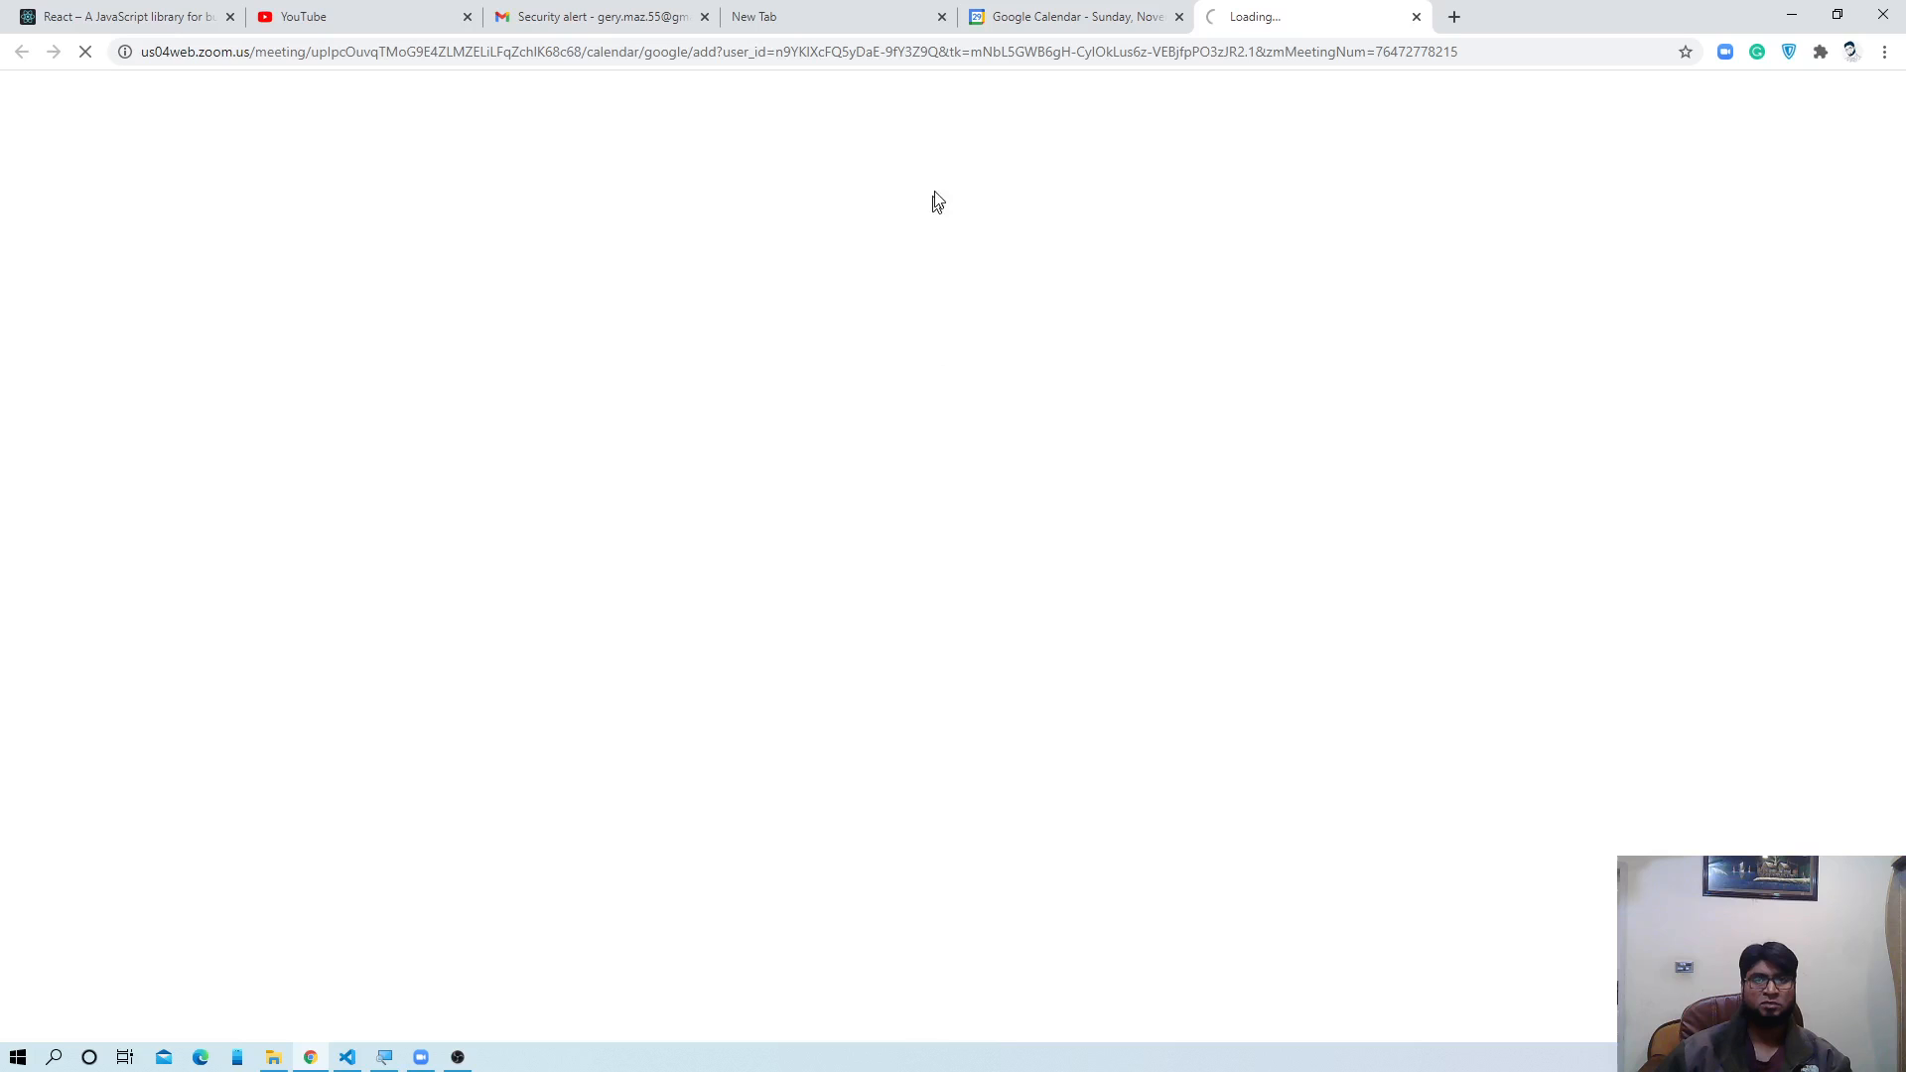
{"action": "left_click", "coordinate": [1048, 12]}
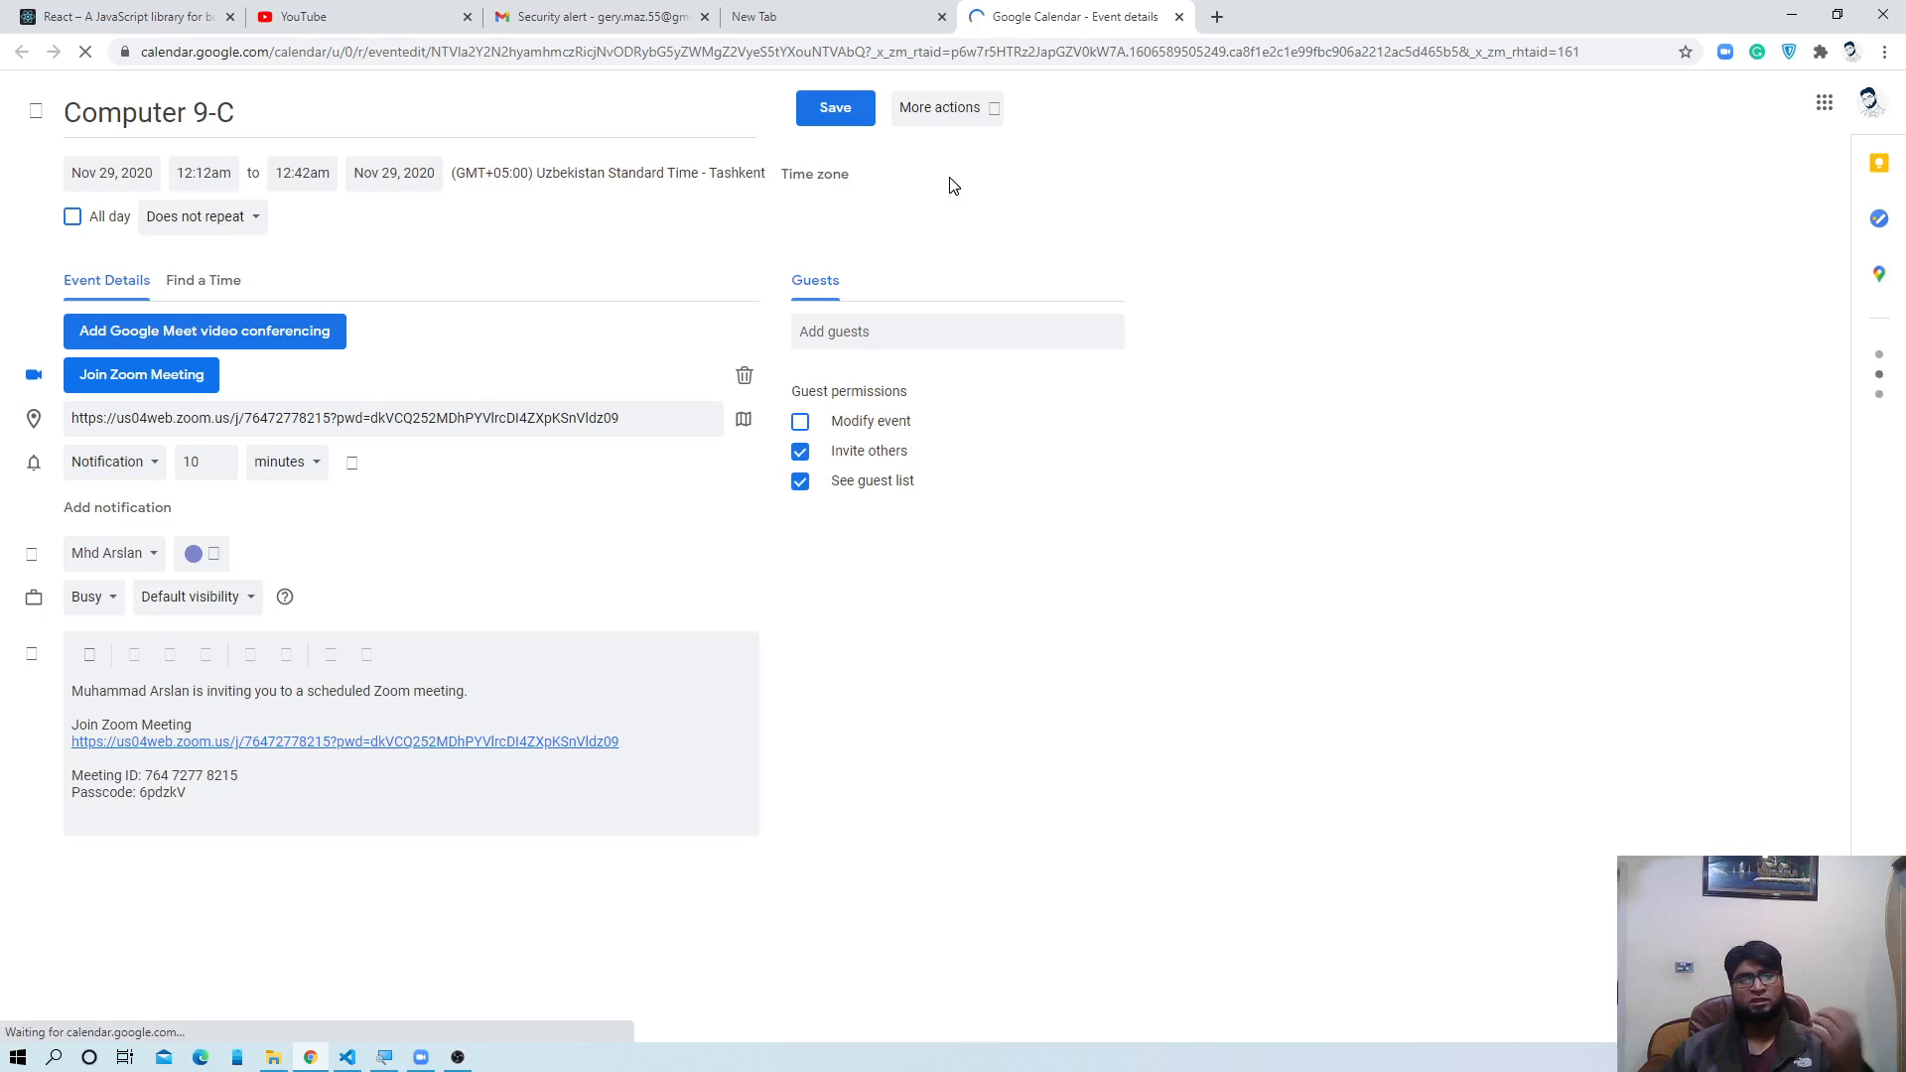
{"action": "left_click", "coordinate": [836, 109]}
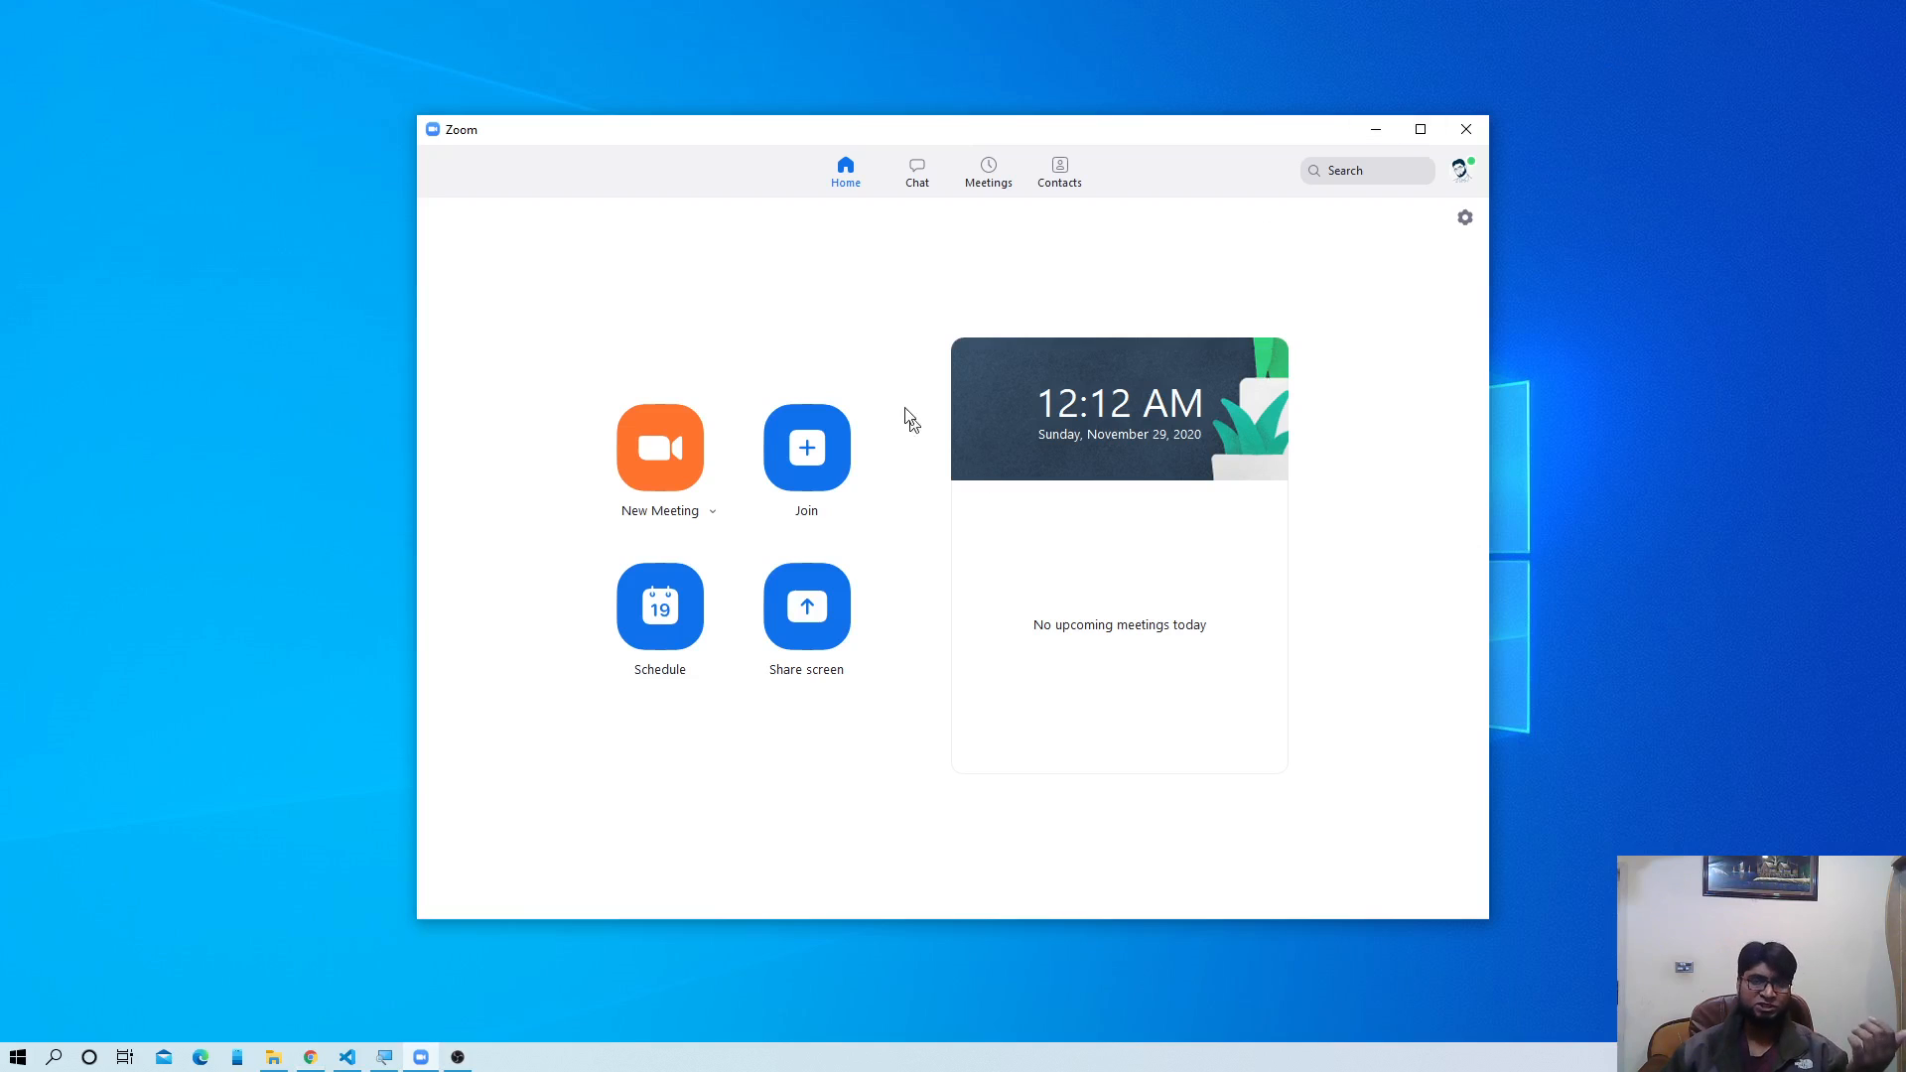
- Show the invitation of the upcoming Computer 9-B meeting and select its join link
{"action": "left_click", "coordinate": [991, 176]}
{"action": "left_click", "coordinate": [541, 484]}
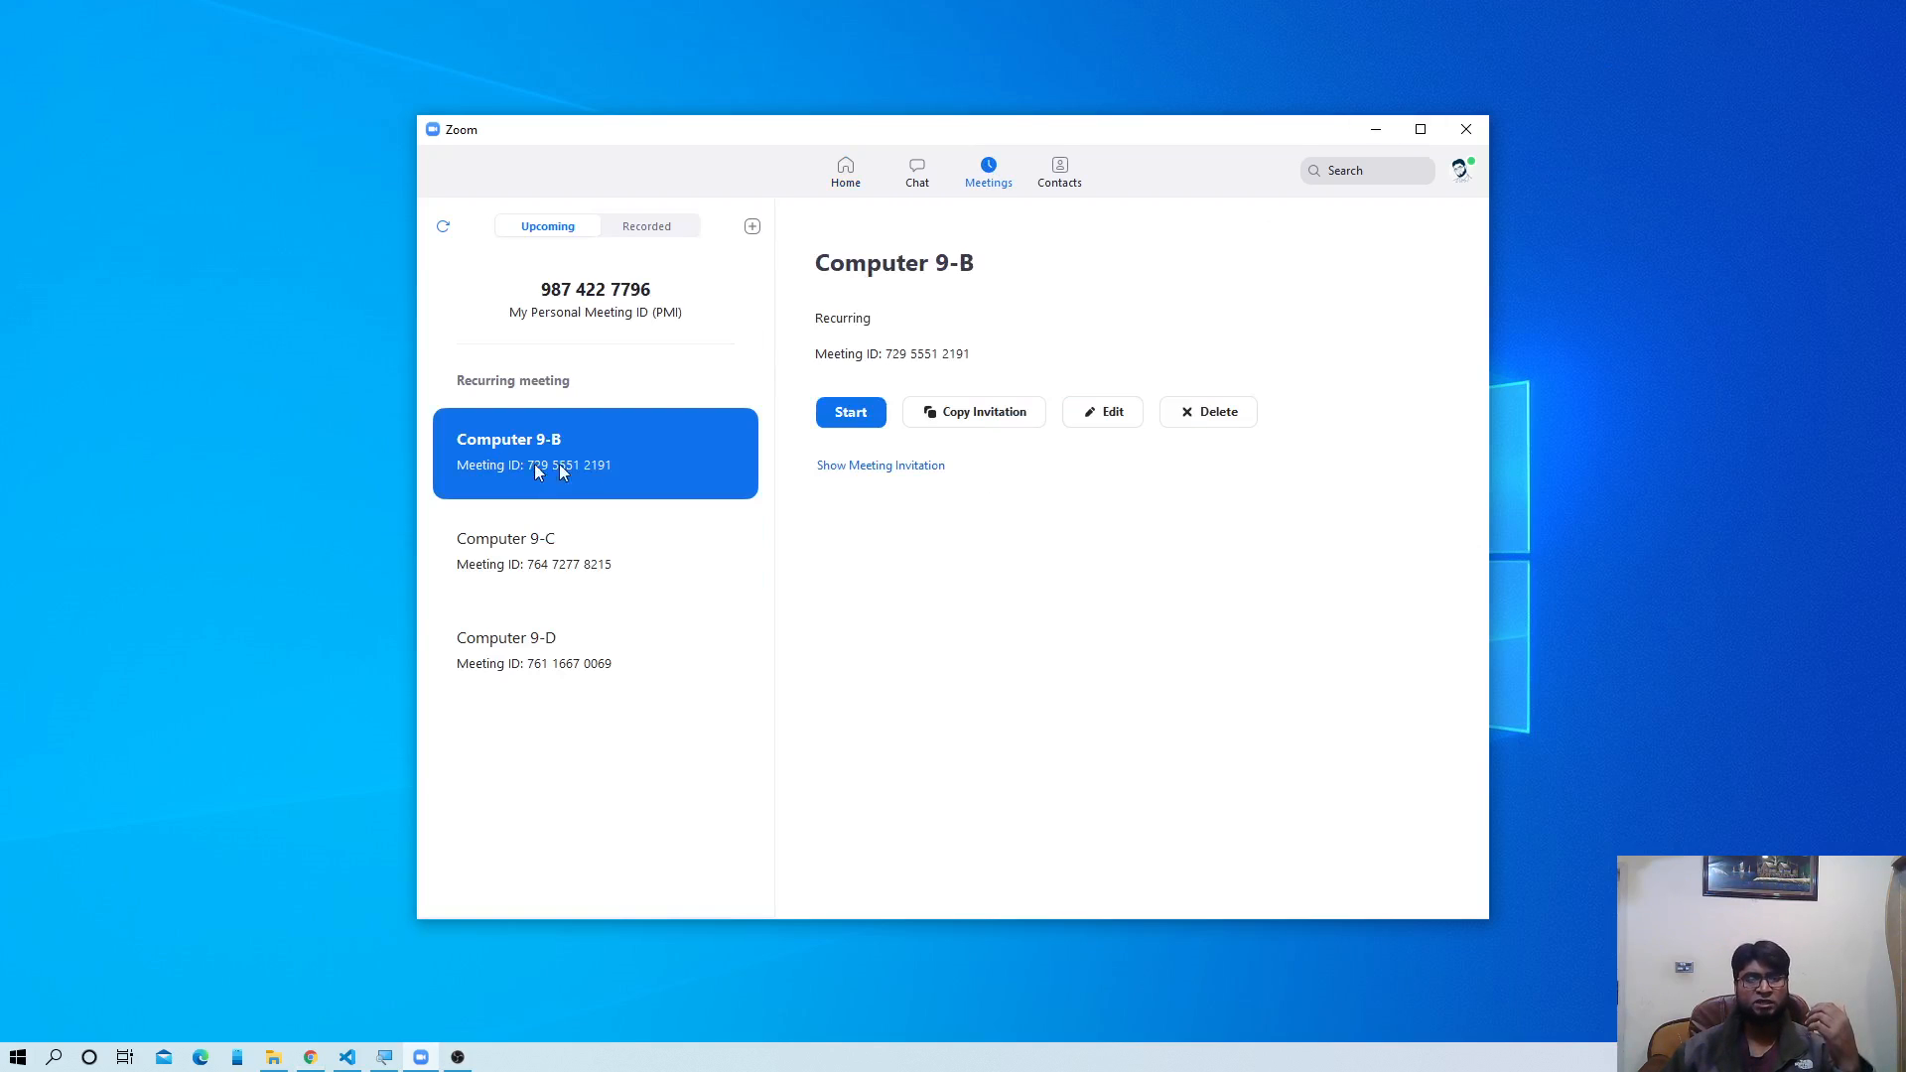
{"action": "left_click", "coordinate": [901, 470]}
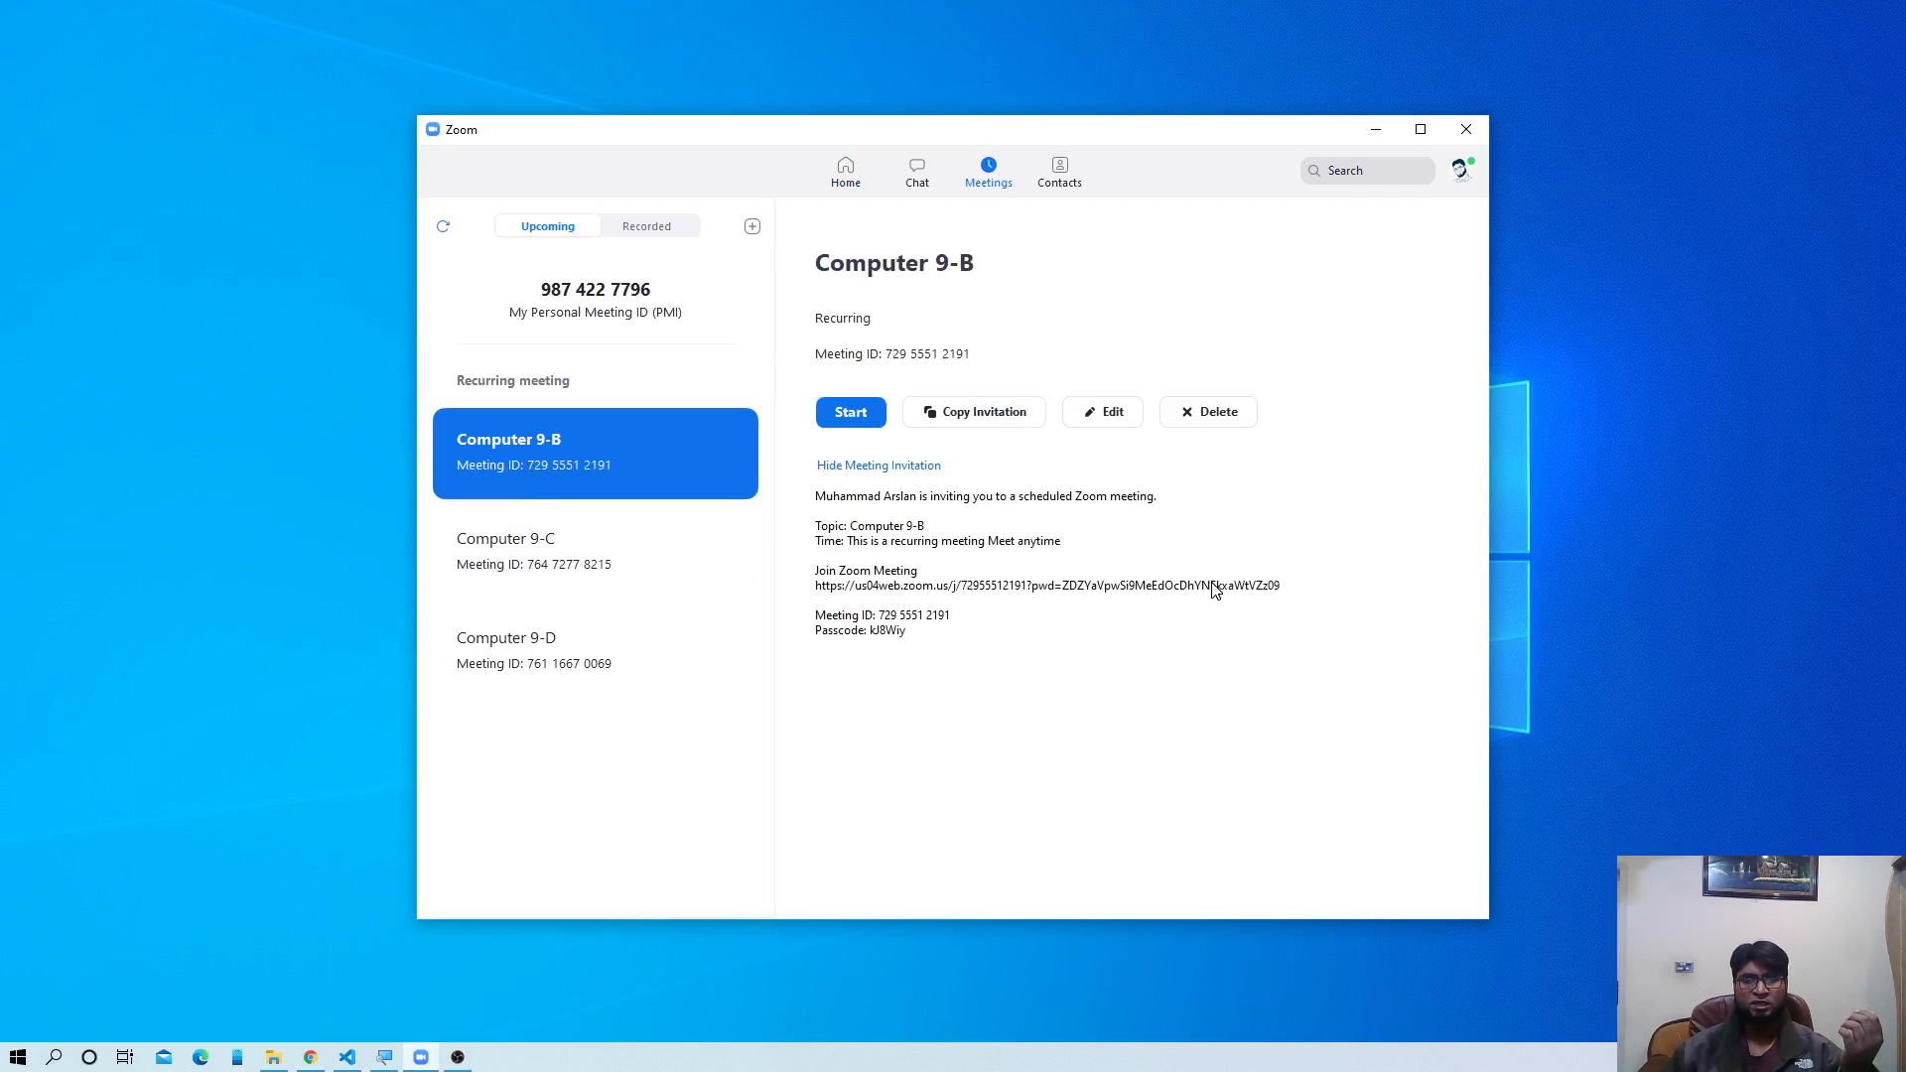
{"action": "left_click_drag", "start_coordinate": [1280, 586], "coordinate": [815, 586]}
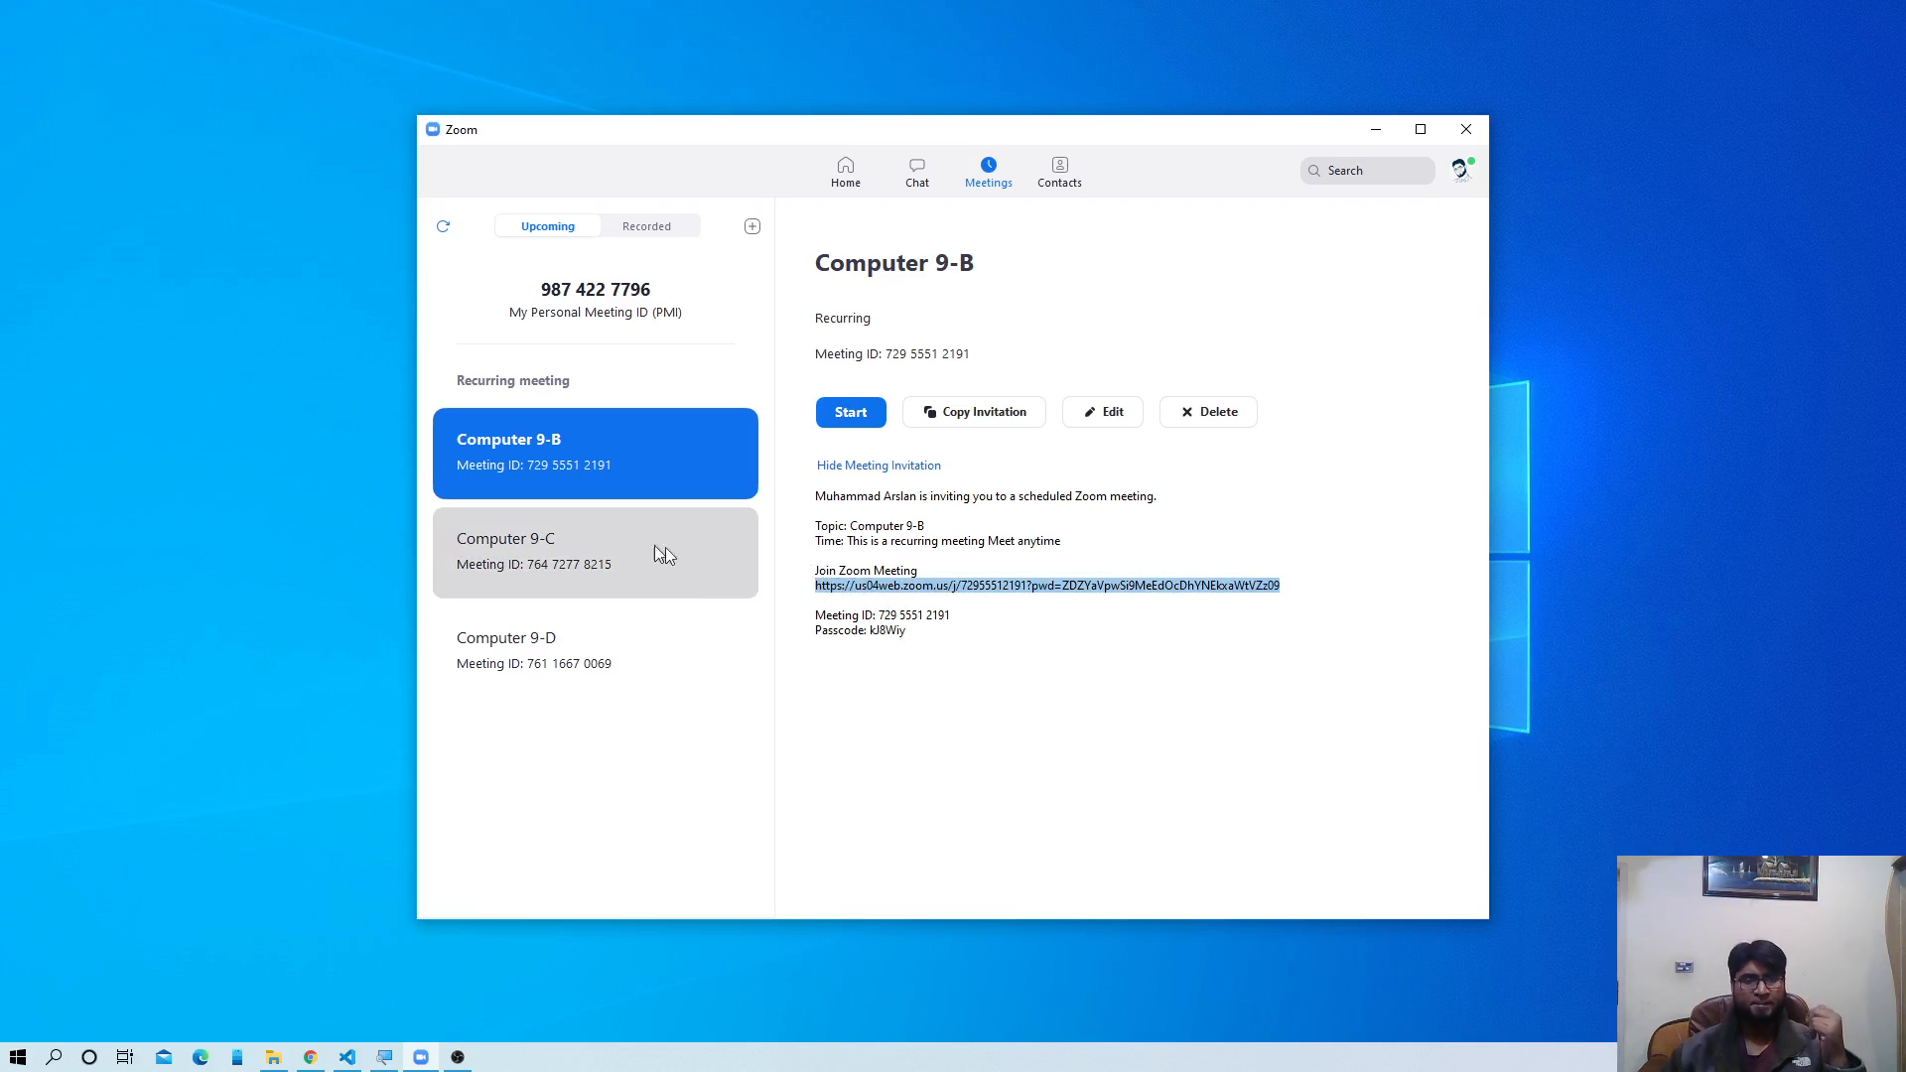
- Select the join link in the Computer 9-C invitation and show the invitation of the Computer 9-D meeting
{"action": "left_click", "coordinate": [602, 564]}
{"action": "left_click", "coordinate": [911, 467]}
{"action": "left_click_drag", "start_coordinate": [815, 586], "coordinate": [1174, 596]}
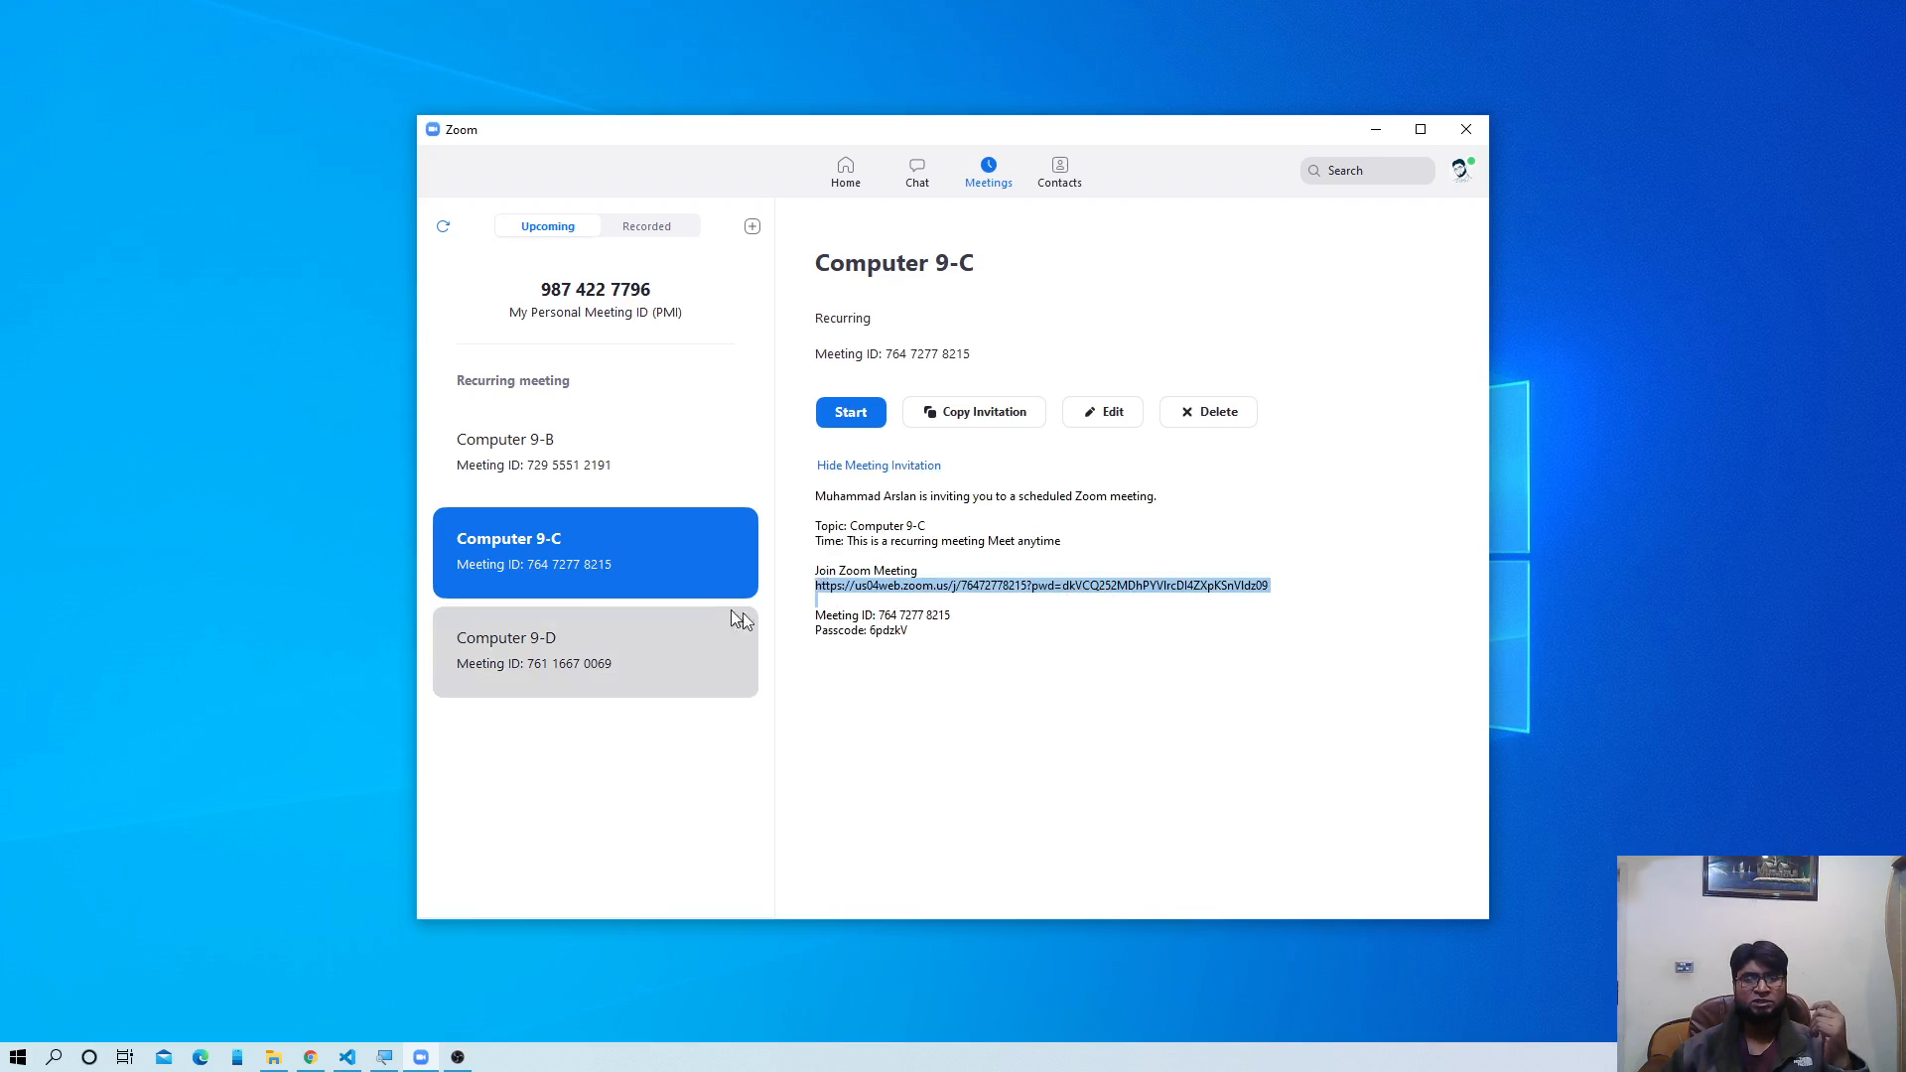
{"action": "left_click", "coordinate": [578, 649]}
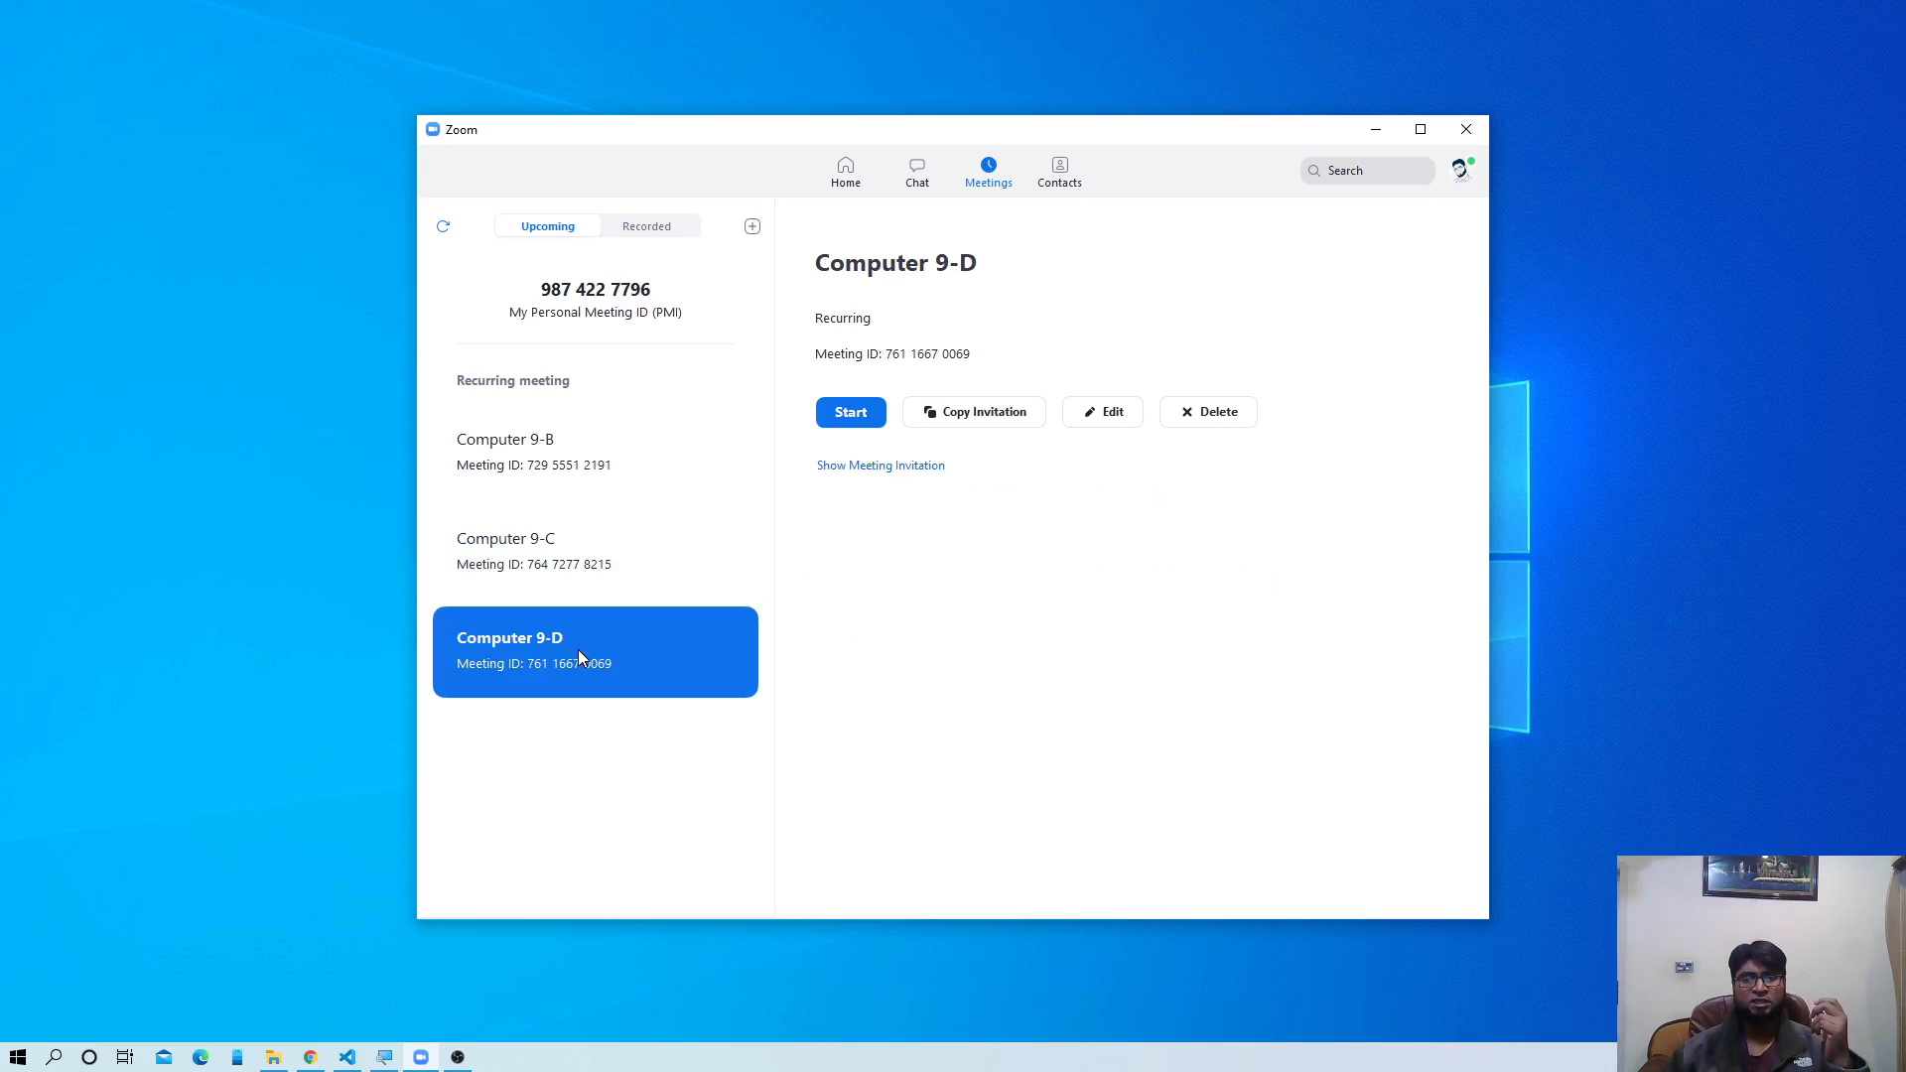
{"action": "left_click", "coordinate": [901, 466]}
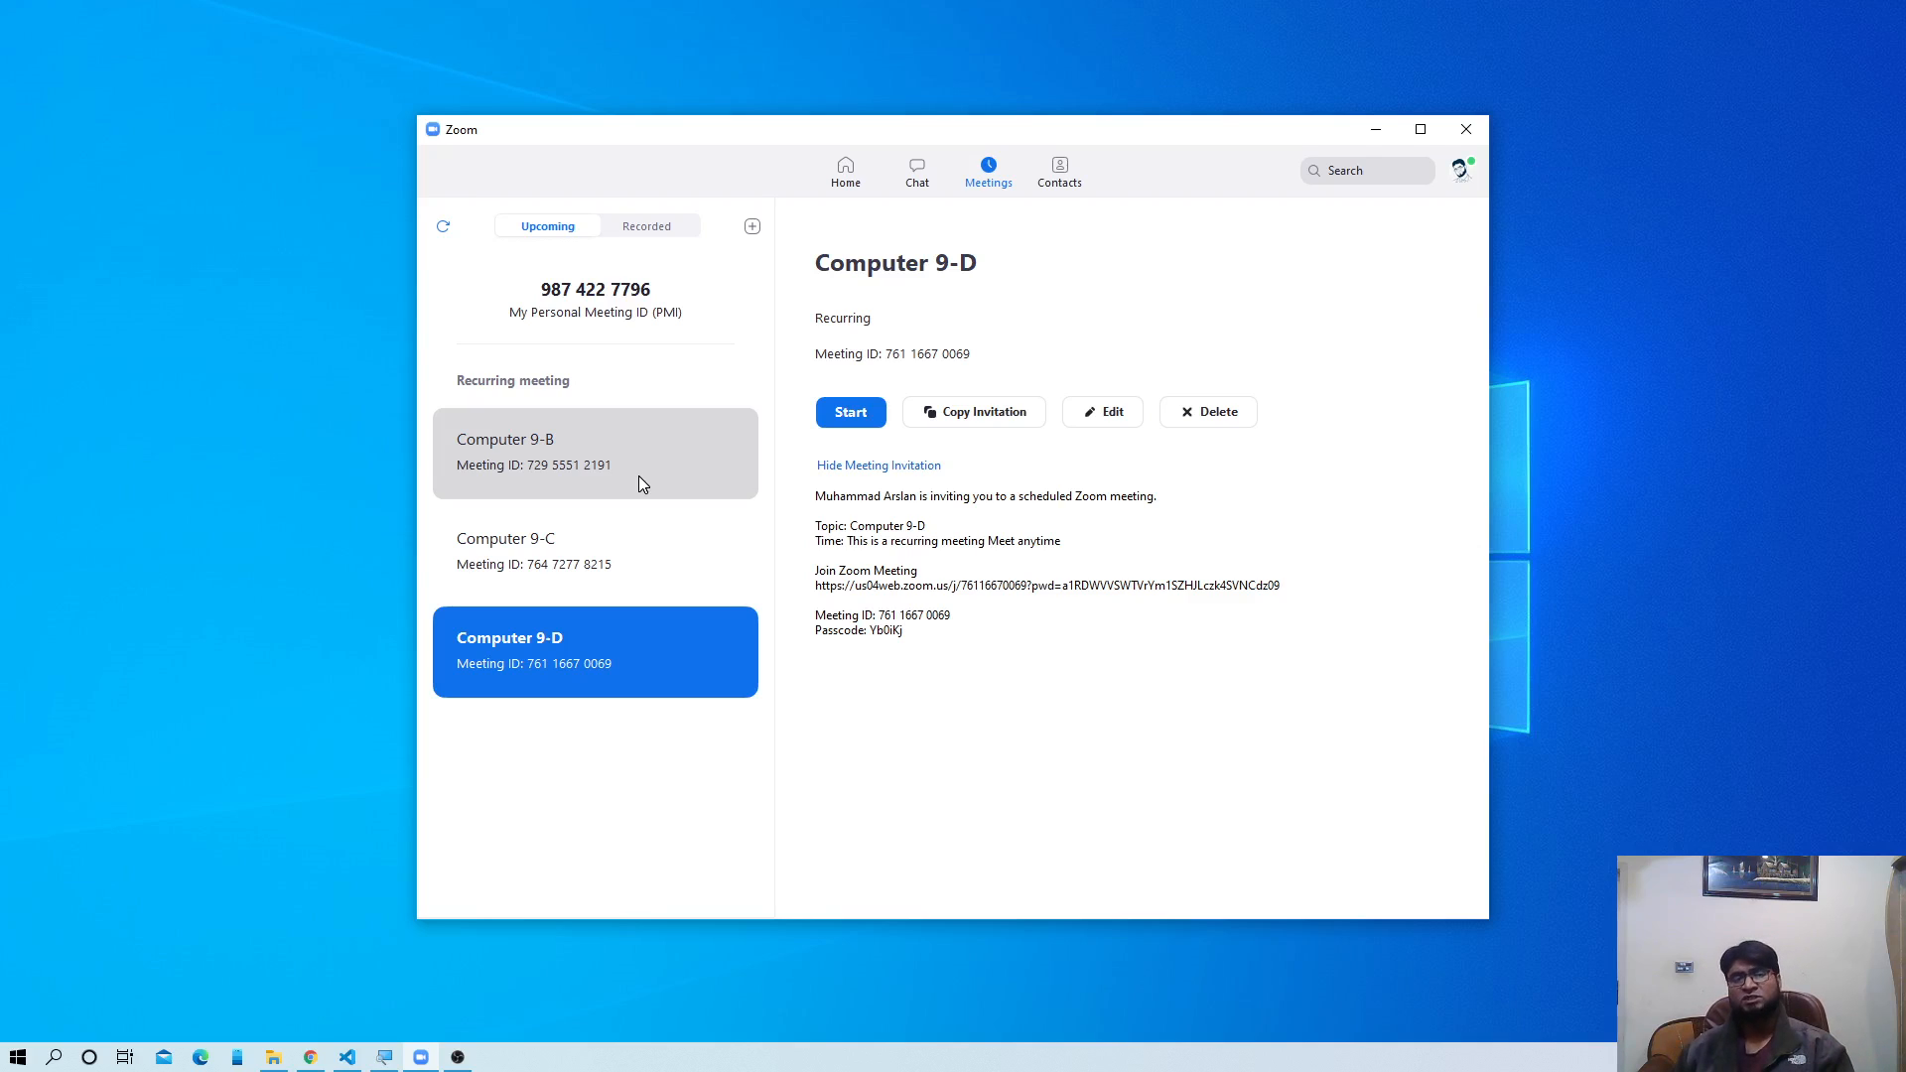
{"action": "left_click", "coordinate": [613, 564]}
{"action": "left_click", "coordinate": [611, 473]}
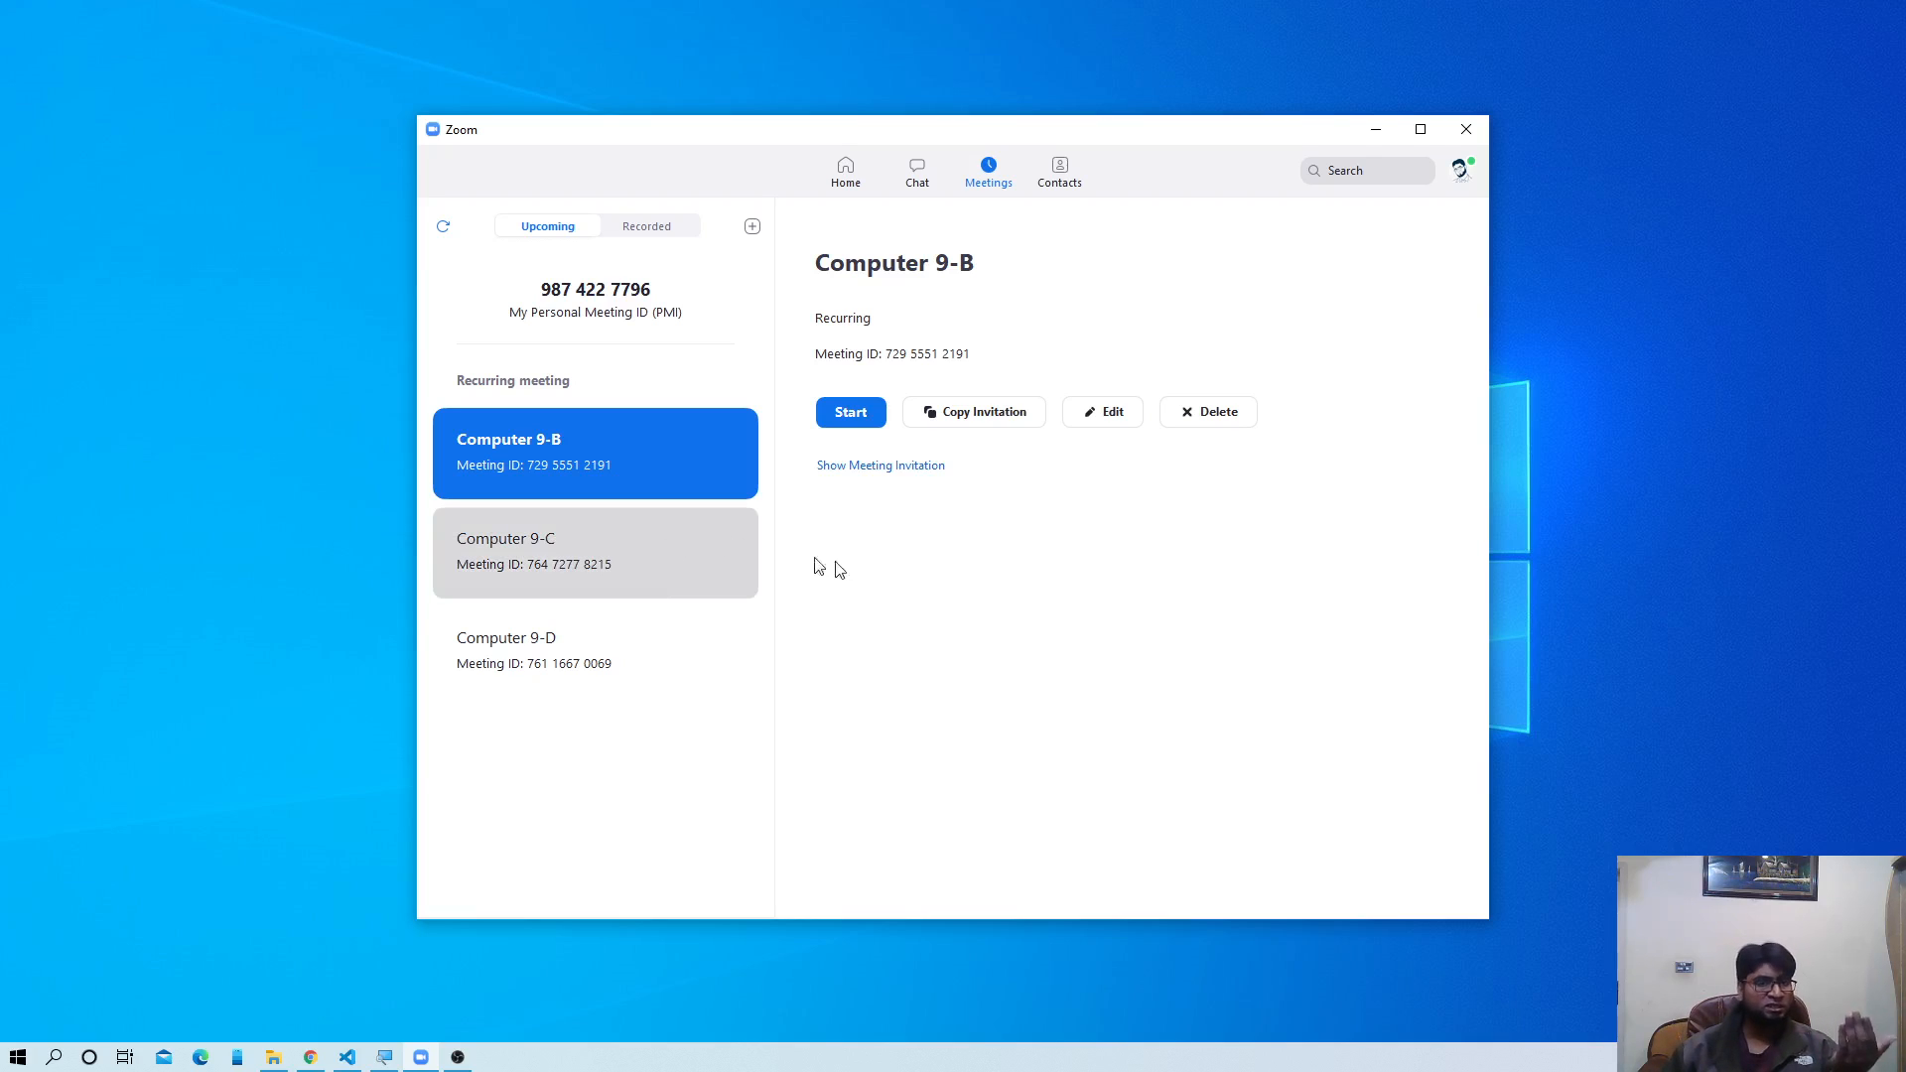
{"action": "left_click", "coordinate": [685, 588]}
{"action": "left_click", "coordinate": [594, 656]}
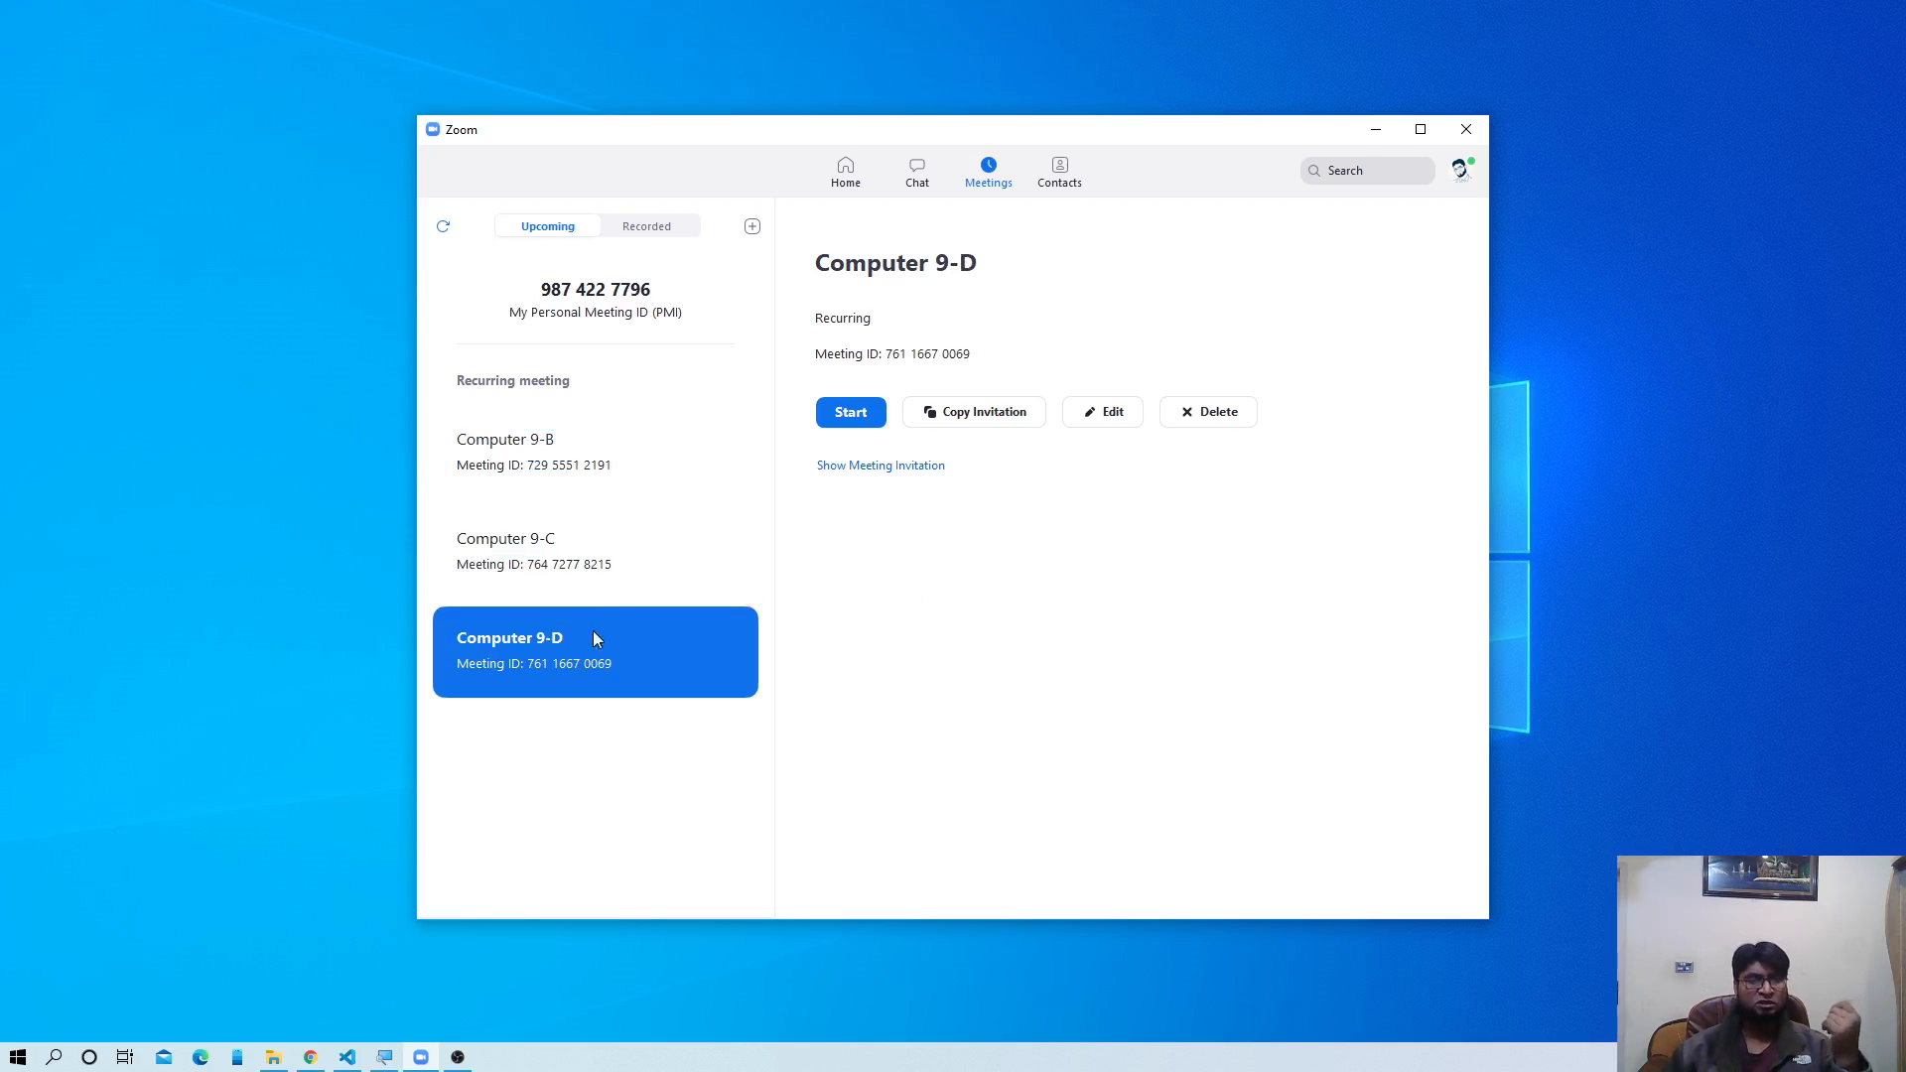
- Start the Computer 9-B meeting with computer audio and end it for all participants
{"action": "left_click", "coordinate": [547, 457]}
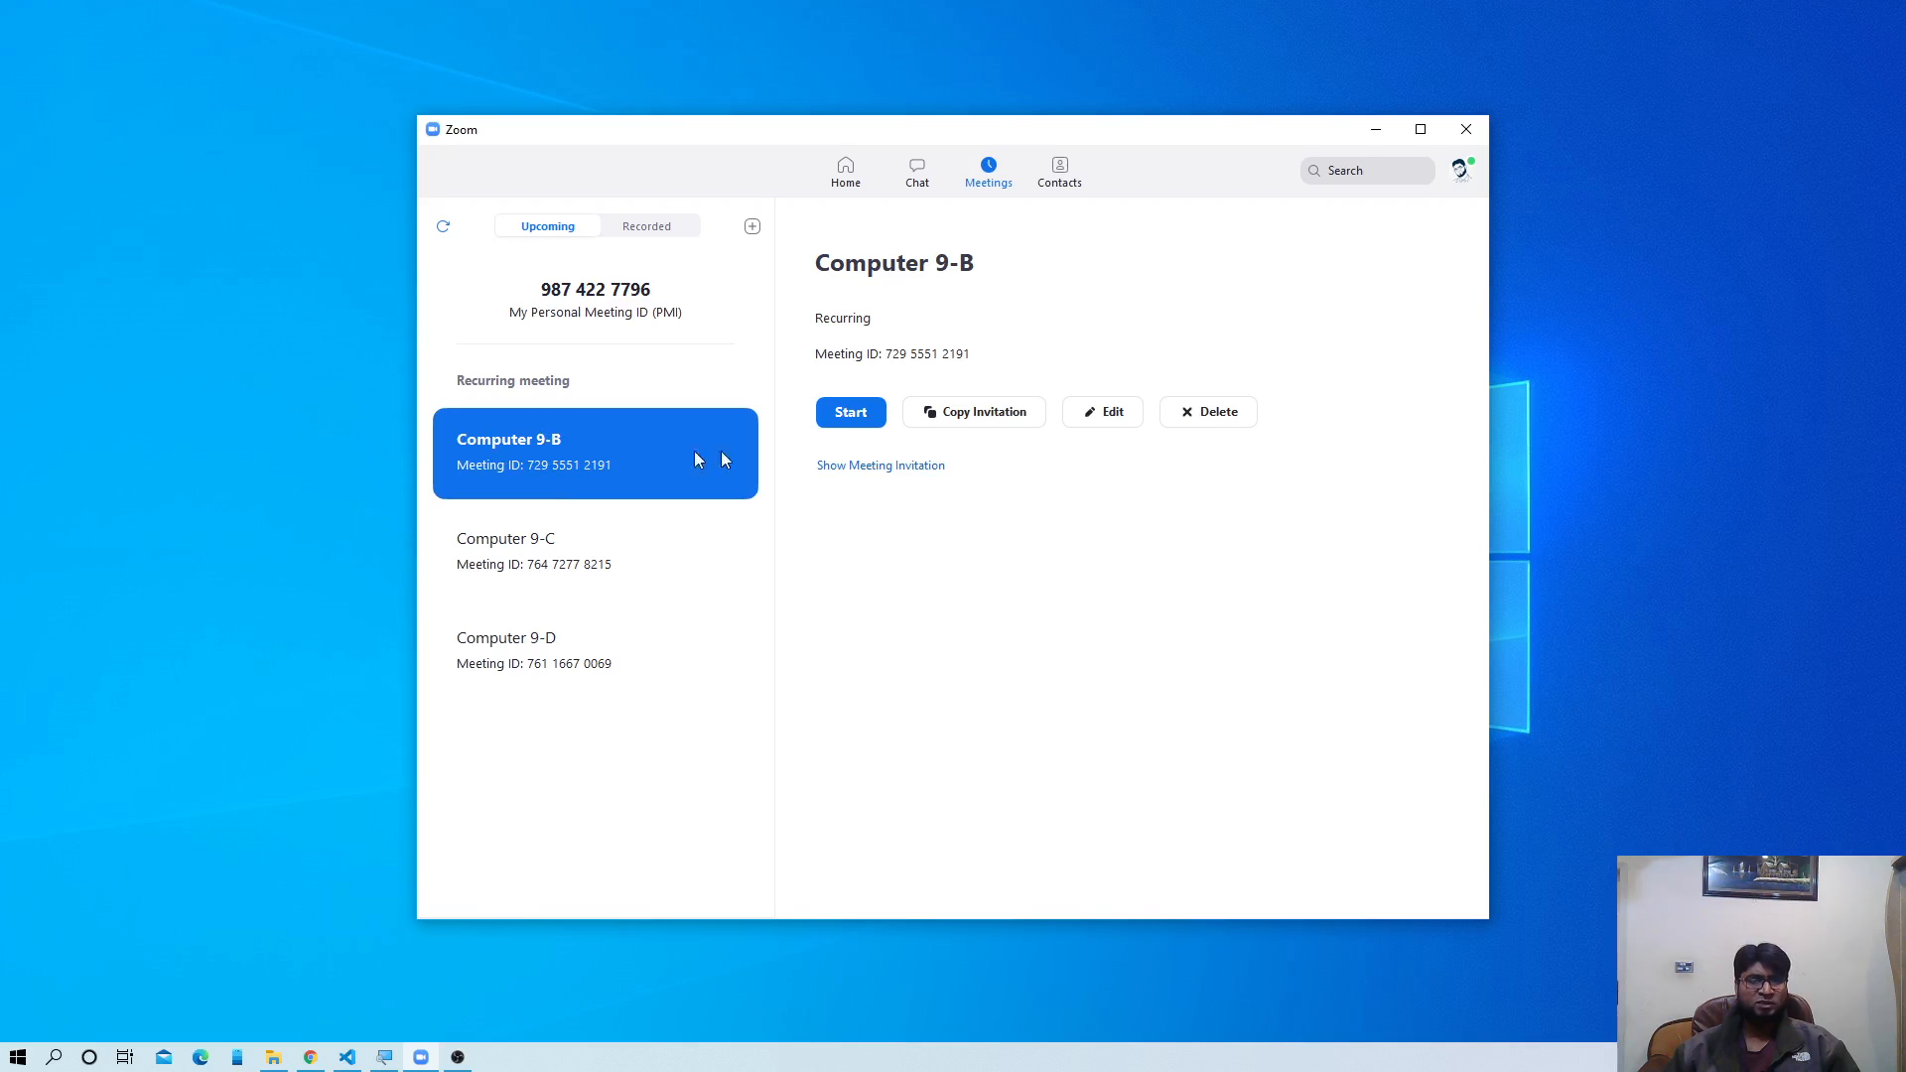
{"action": "left_click", "coordinate": [840, 419]}
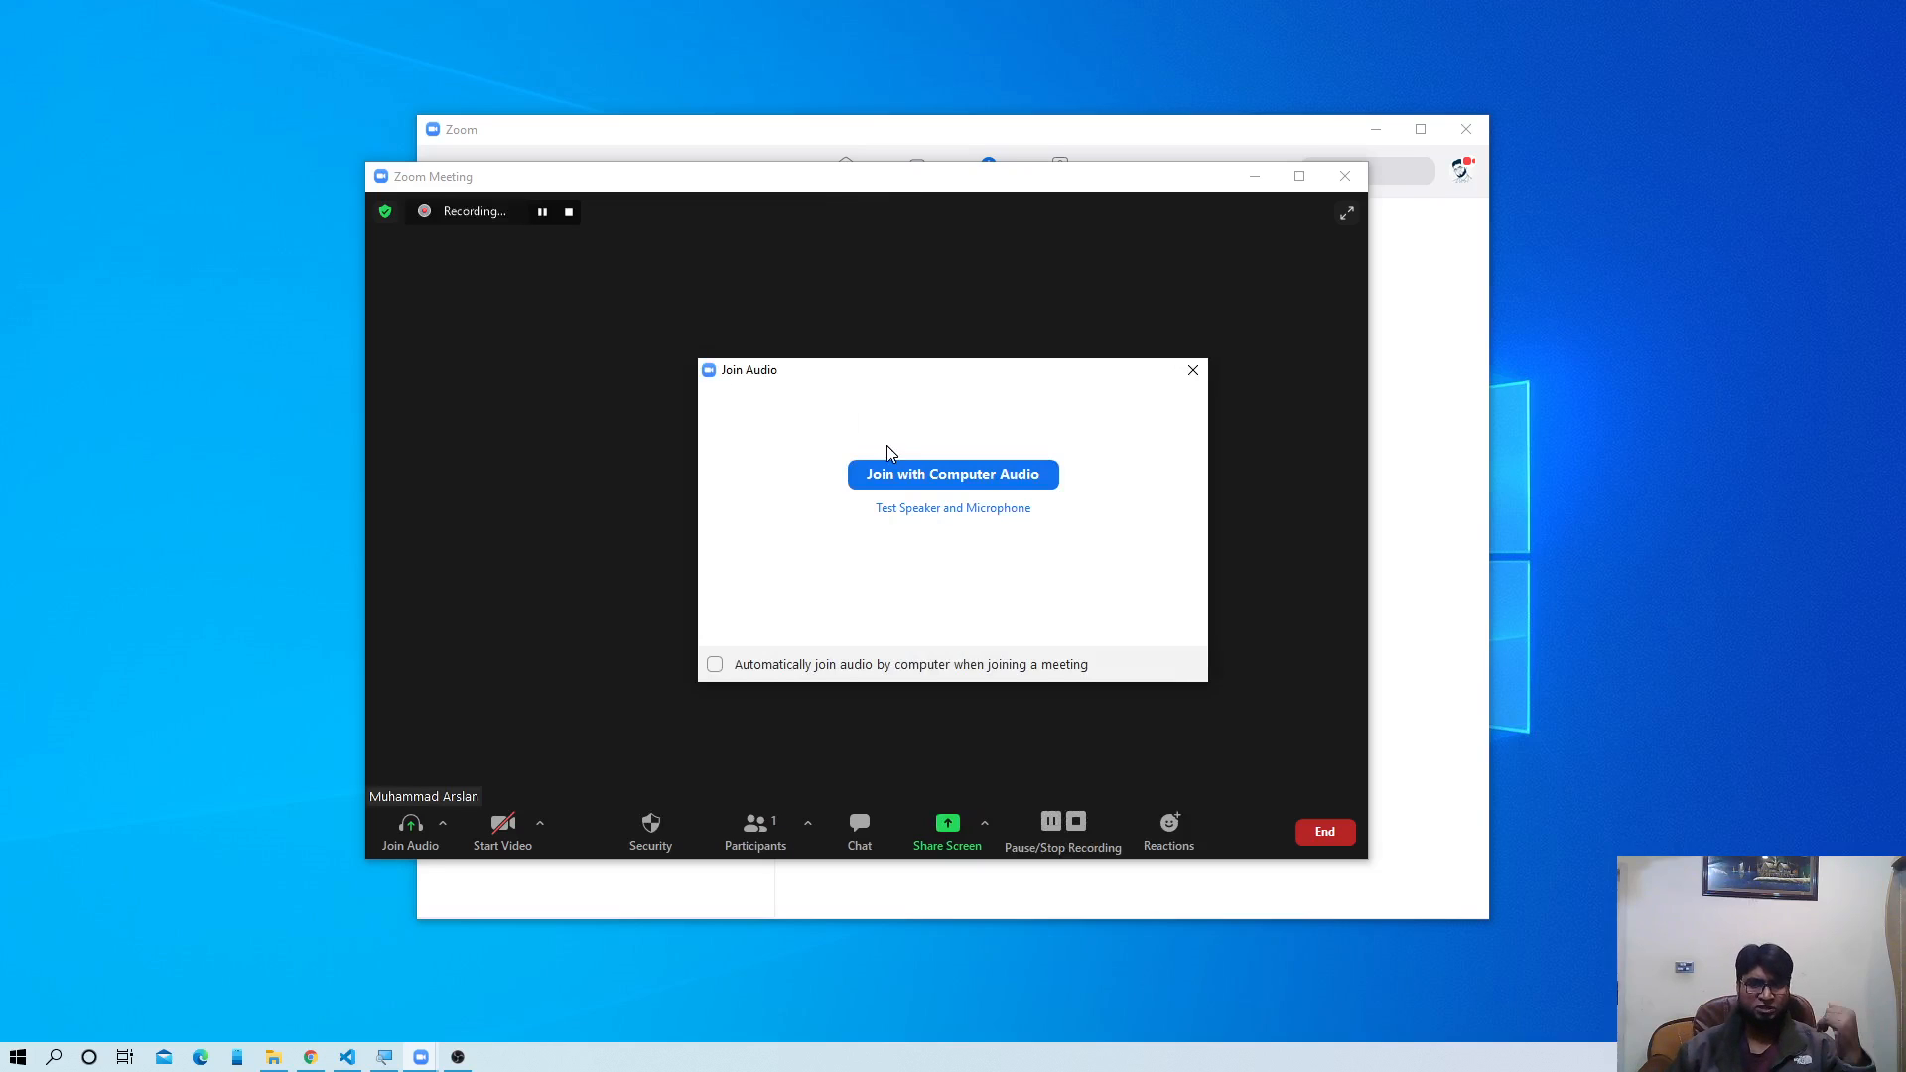
{"action": "left_click", "coordinate": [893, 475]}
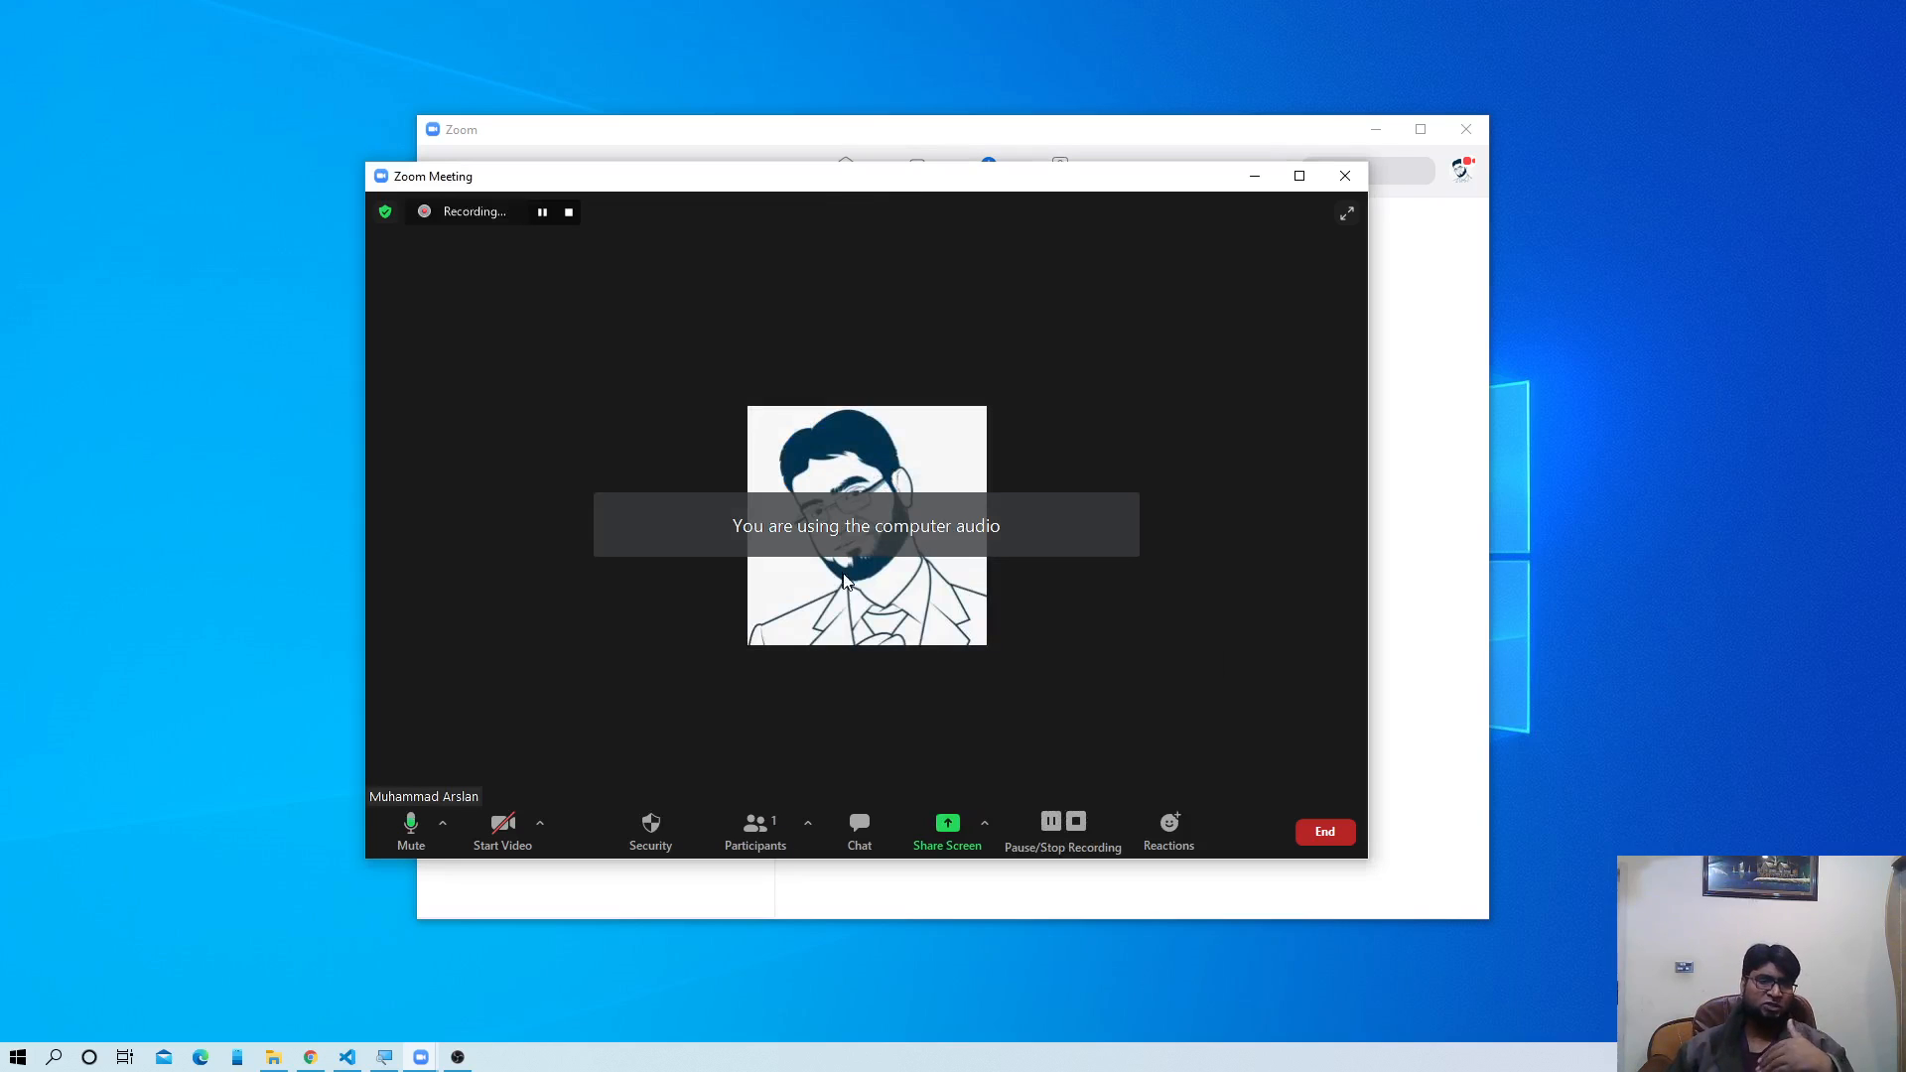
{"action": "left_click", "coordinate": [1323, 832]}
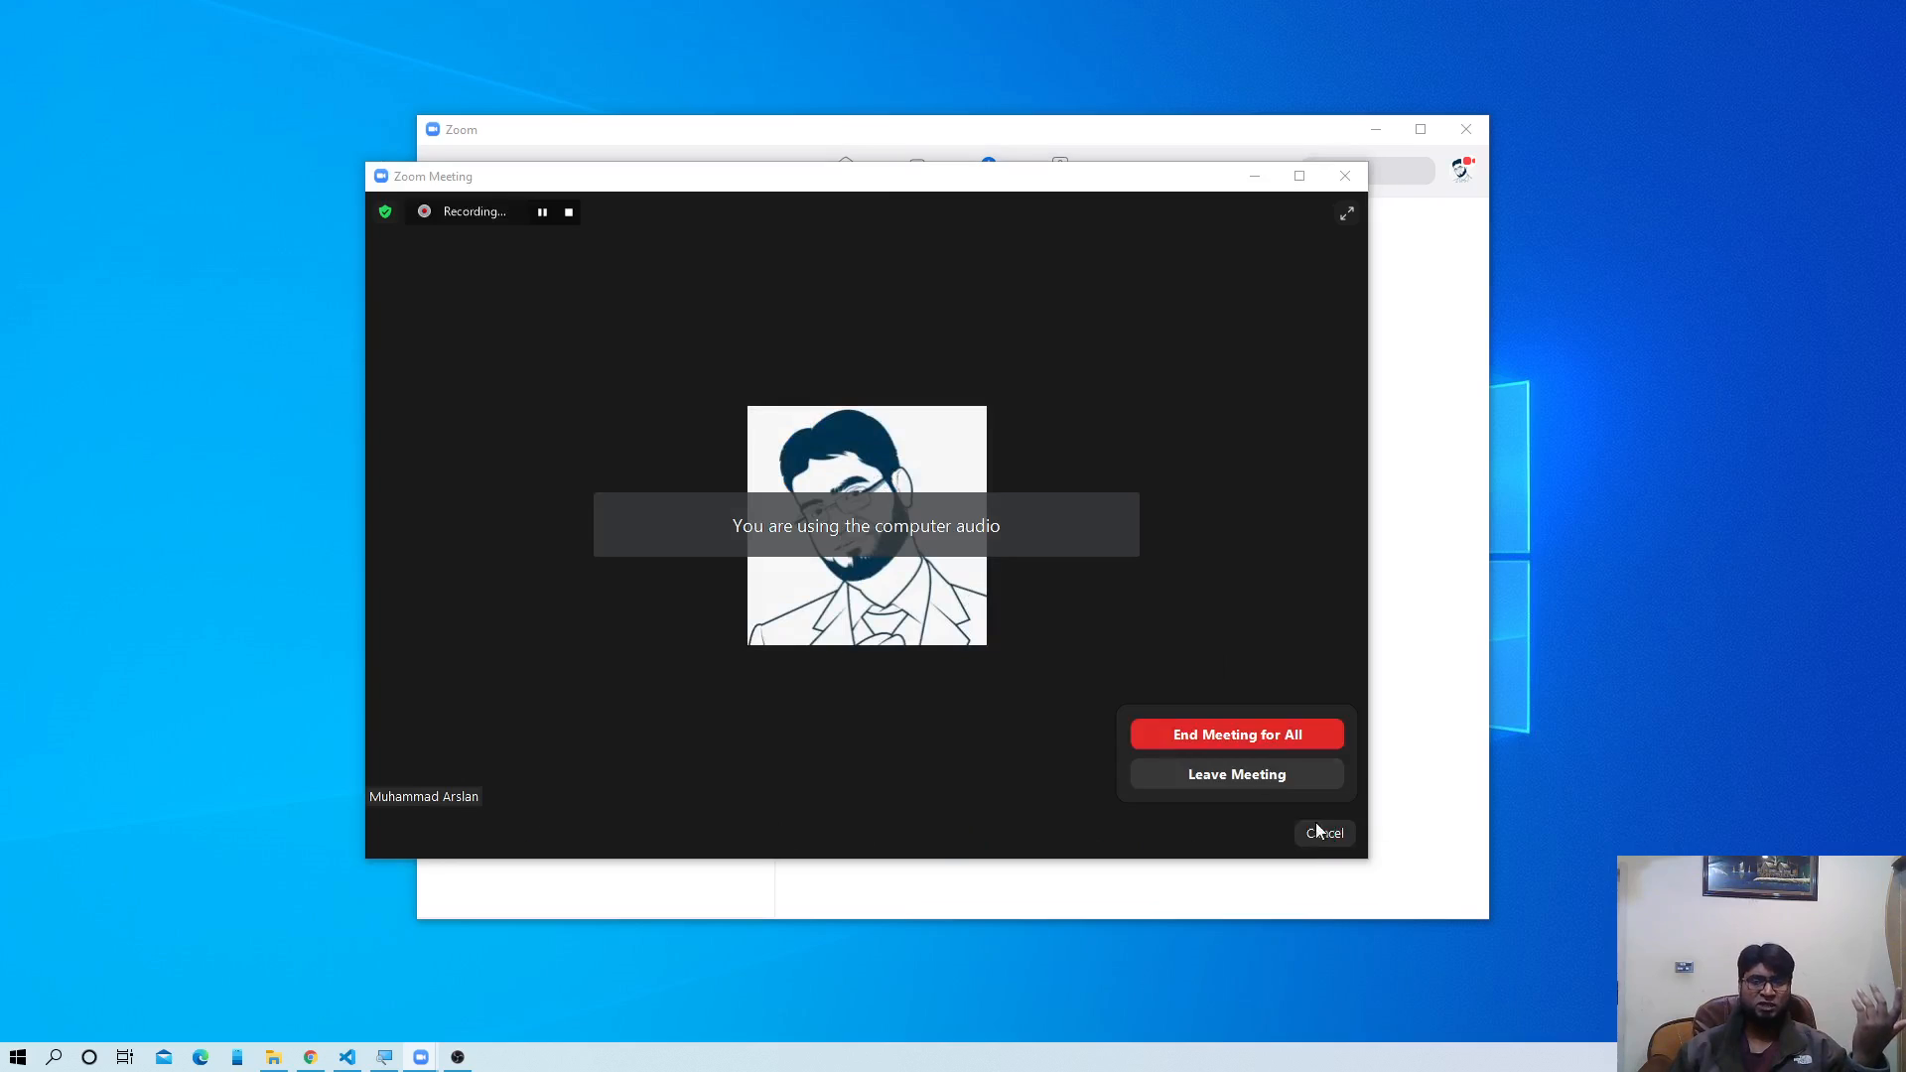
{"action": "left_click", "coordinate": [1259, 744]}
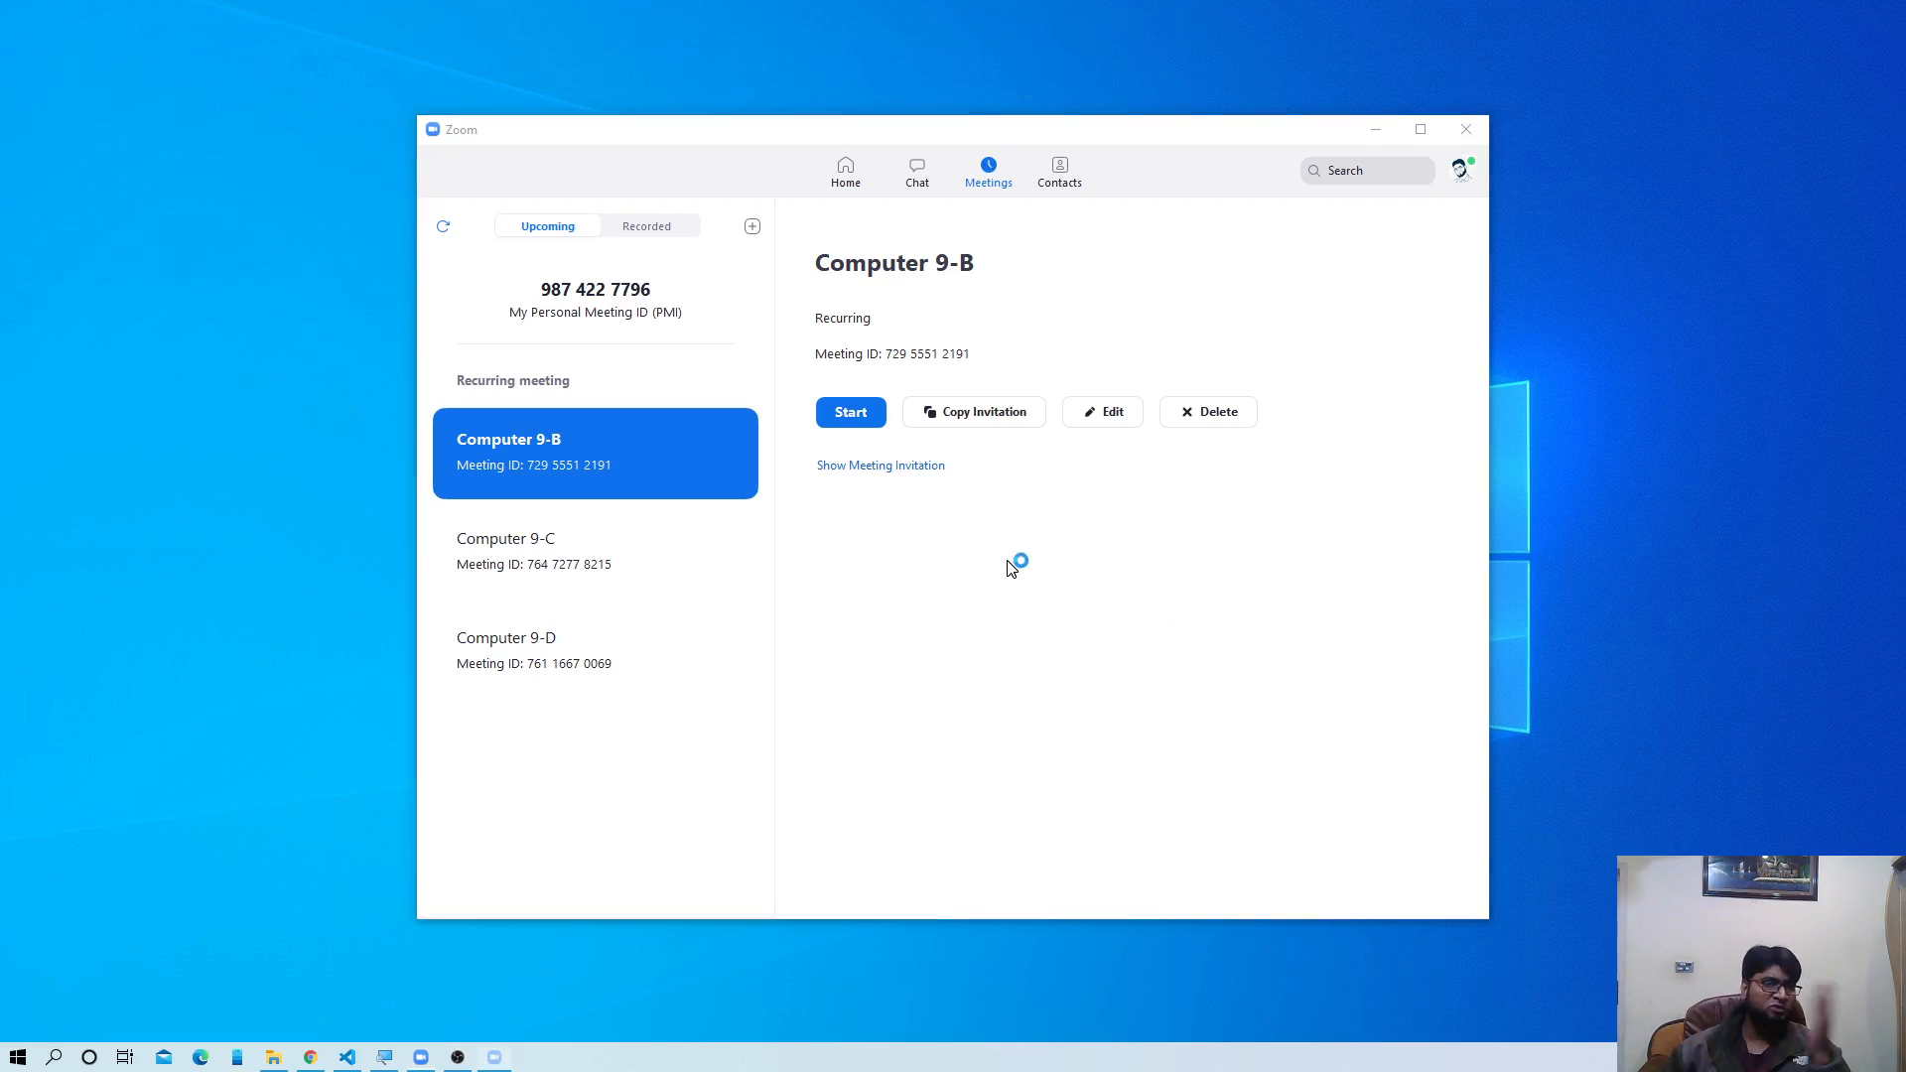
{"action": "left_click", "coordinate": [675, 567]}
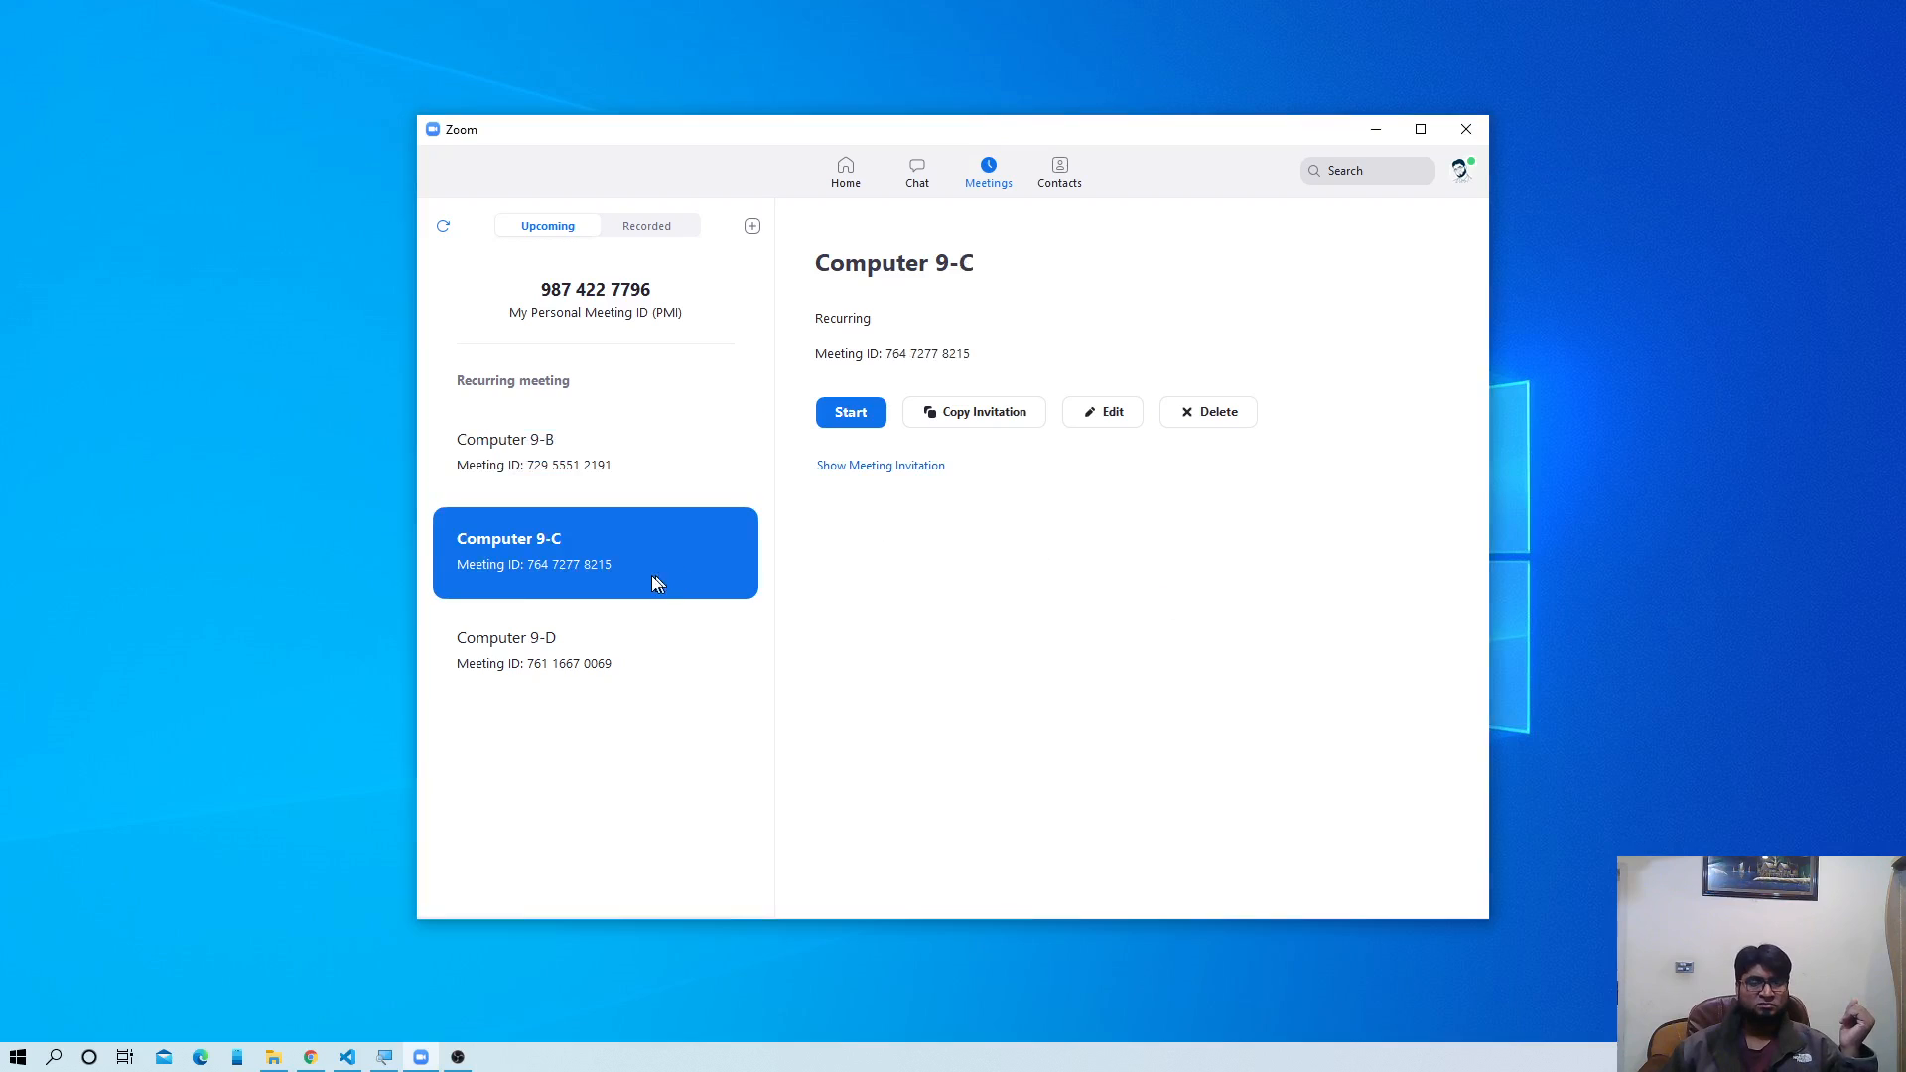
{"action": "left_click", "coordinate": [599, 659]}
{"action": "left_click", "coordinate": [587, 561]}
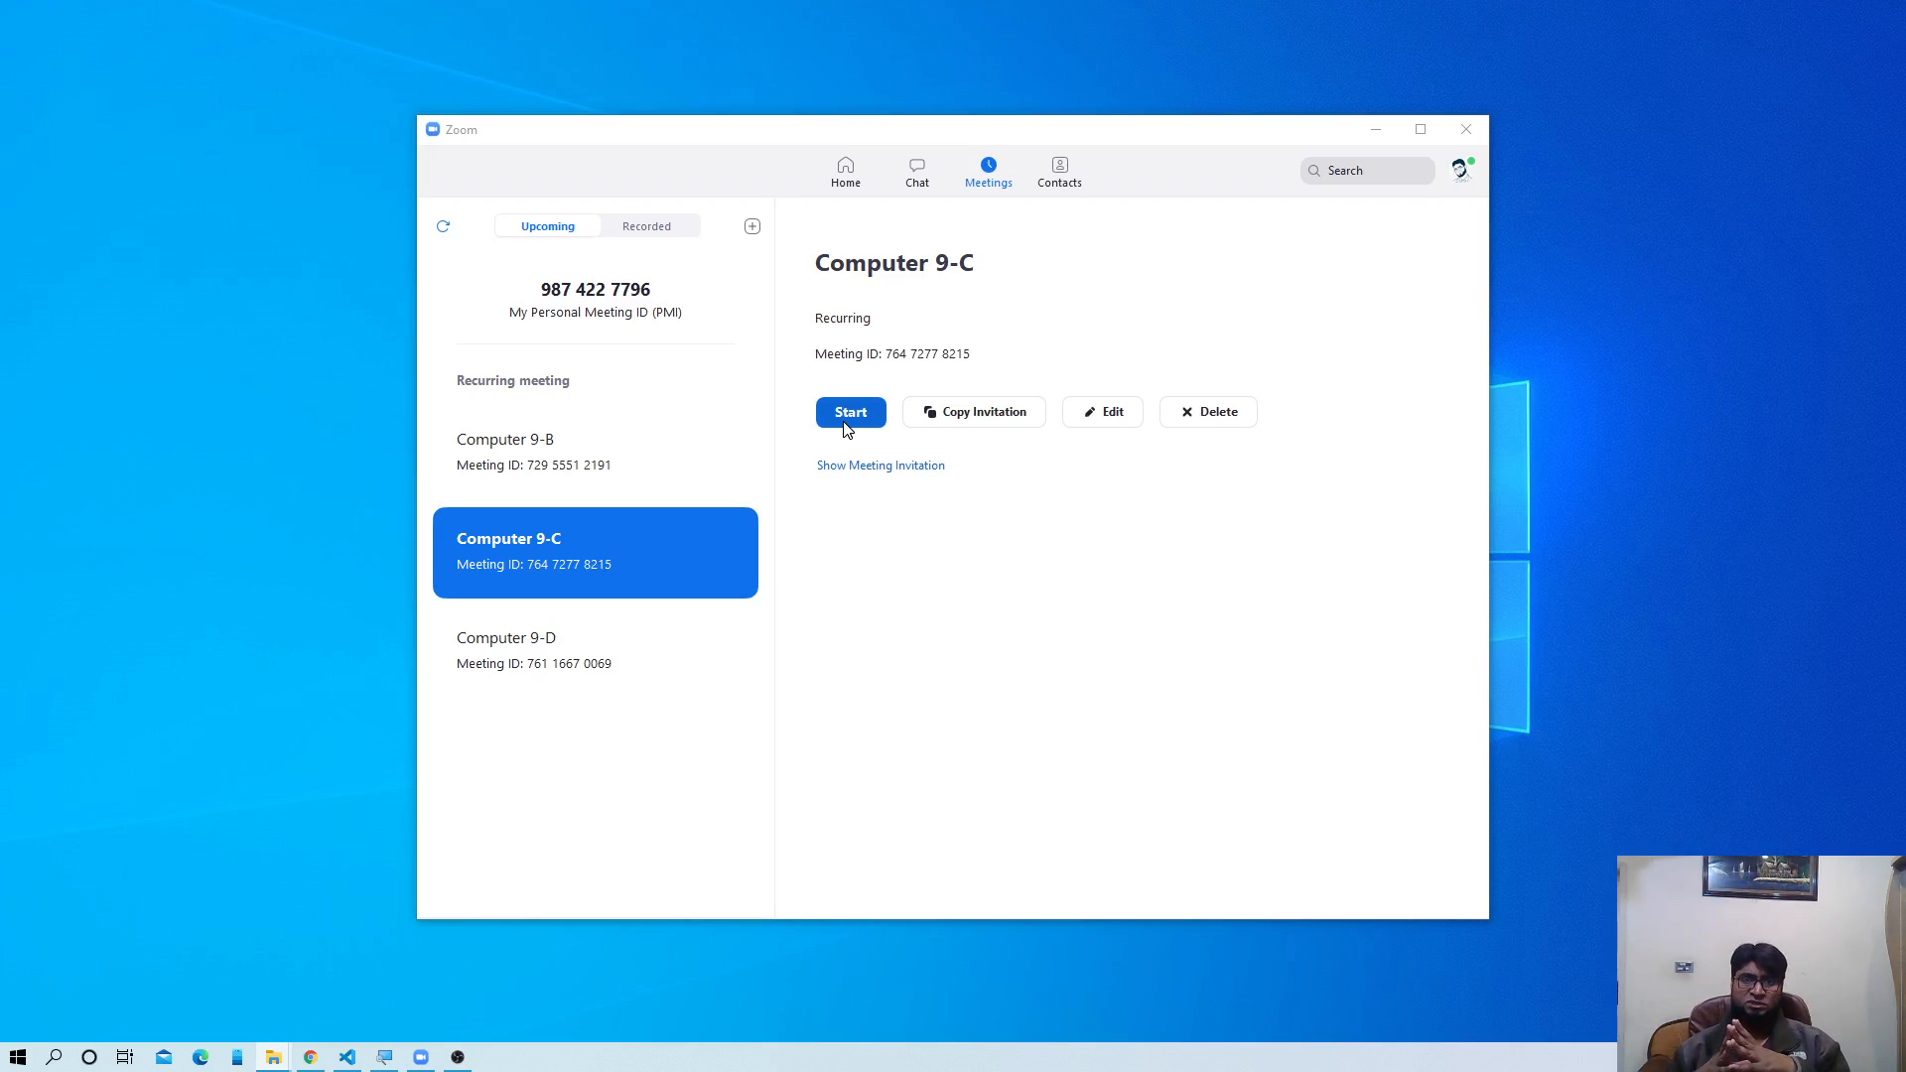
{"action": "left_click", "coordinate": [587, 472]}
{"action": "left_click", "coordinate": [587, 541]}
{"action": "left_click", "coordinate": [572, 646]}
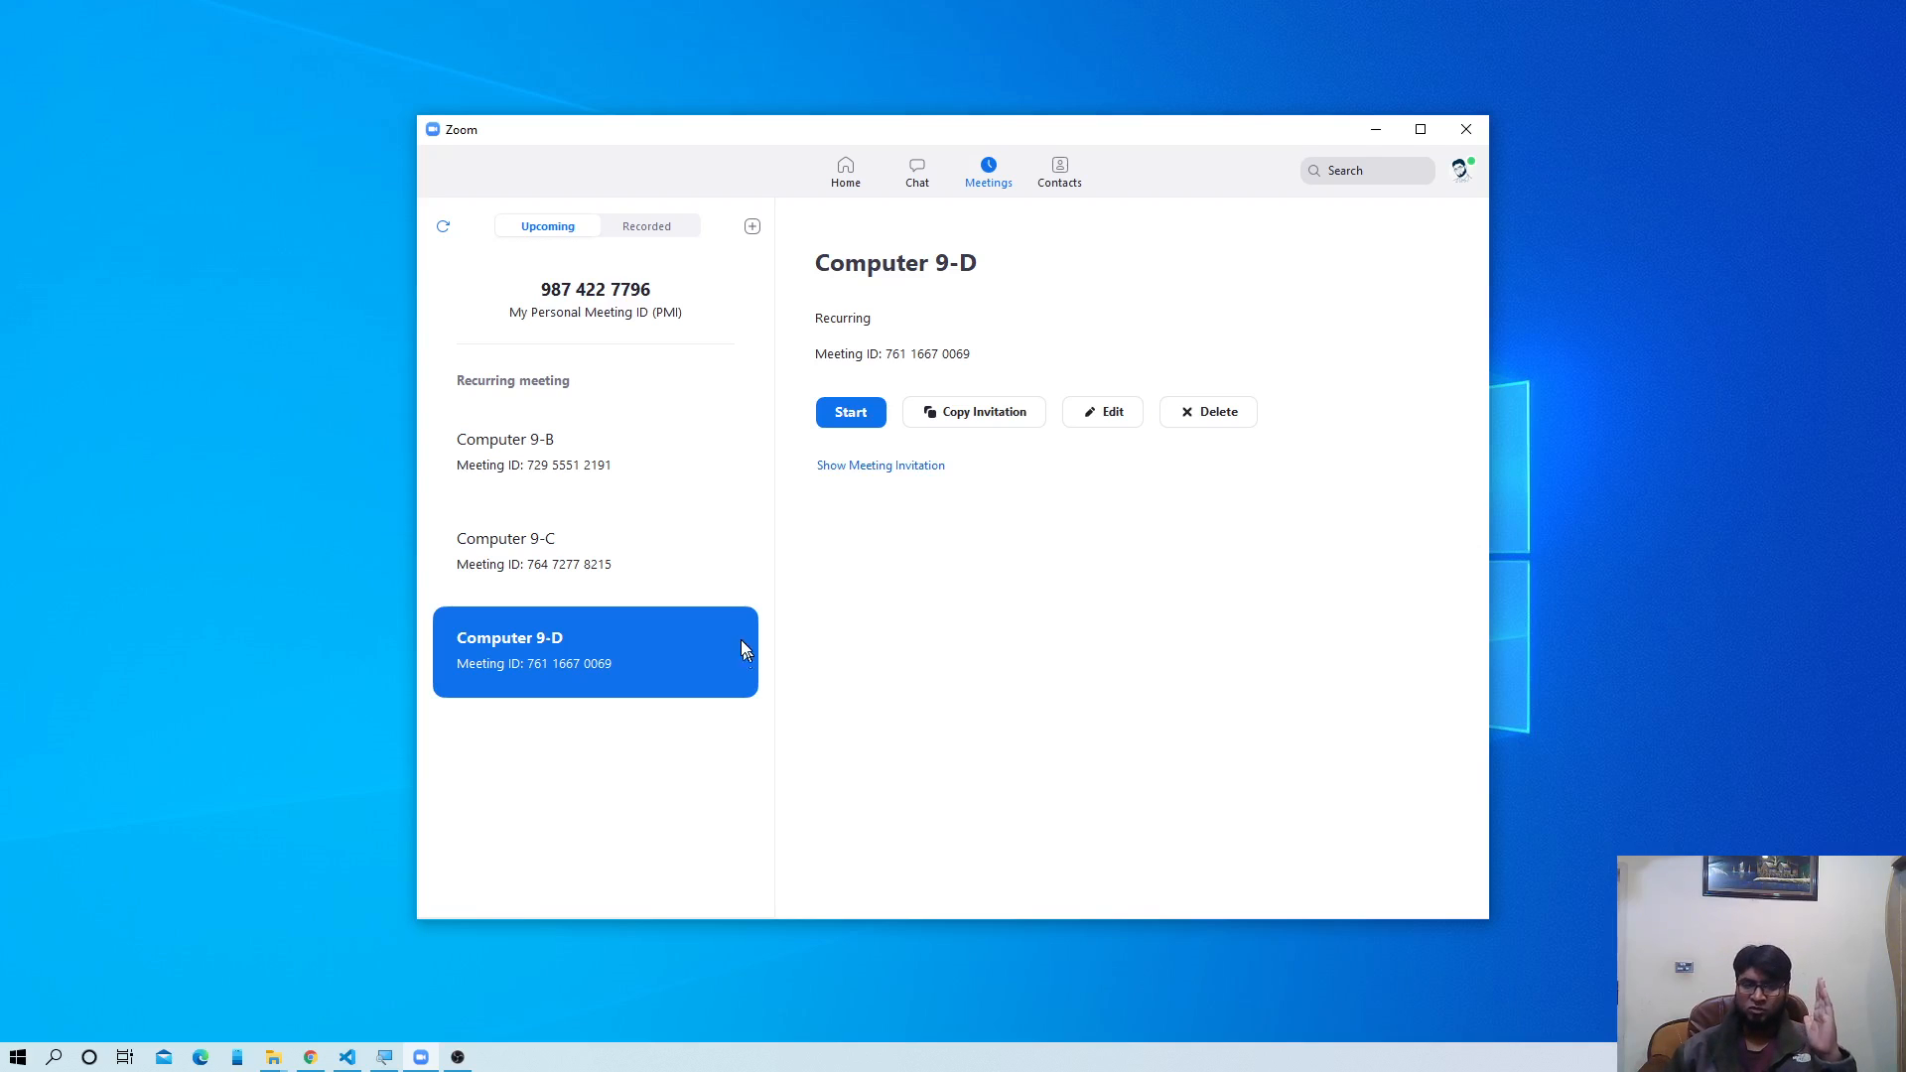
{"action": "left_click", "coordinate": [640, 478]}
{"action": "left_click", "coordinate": [629, 552]}
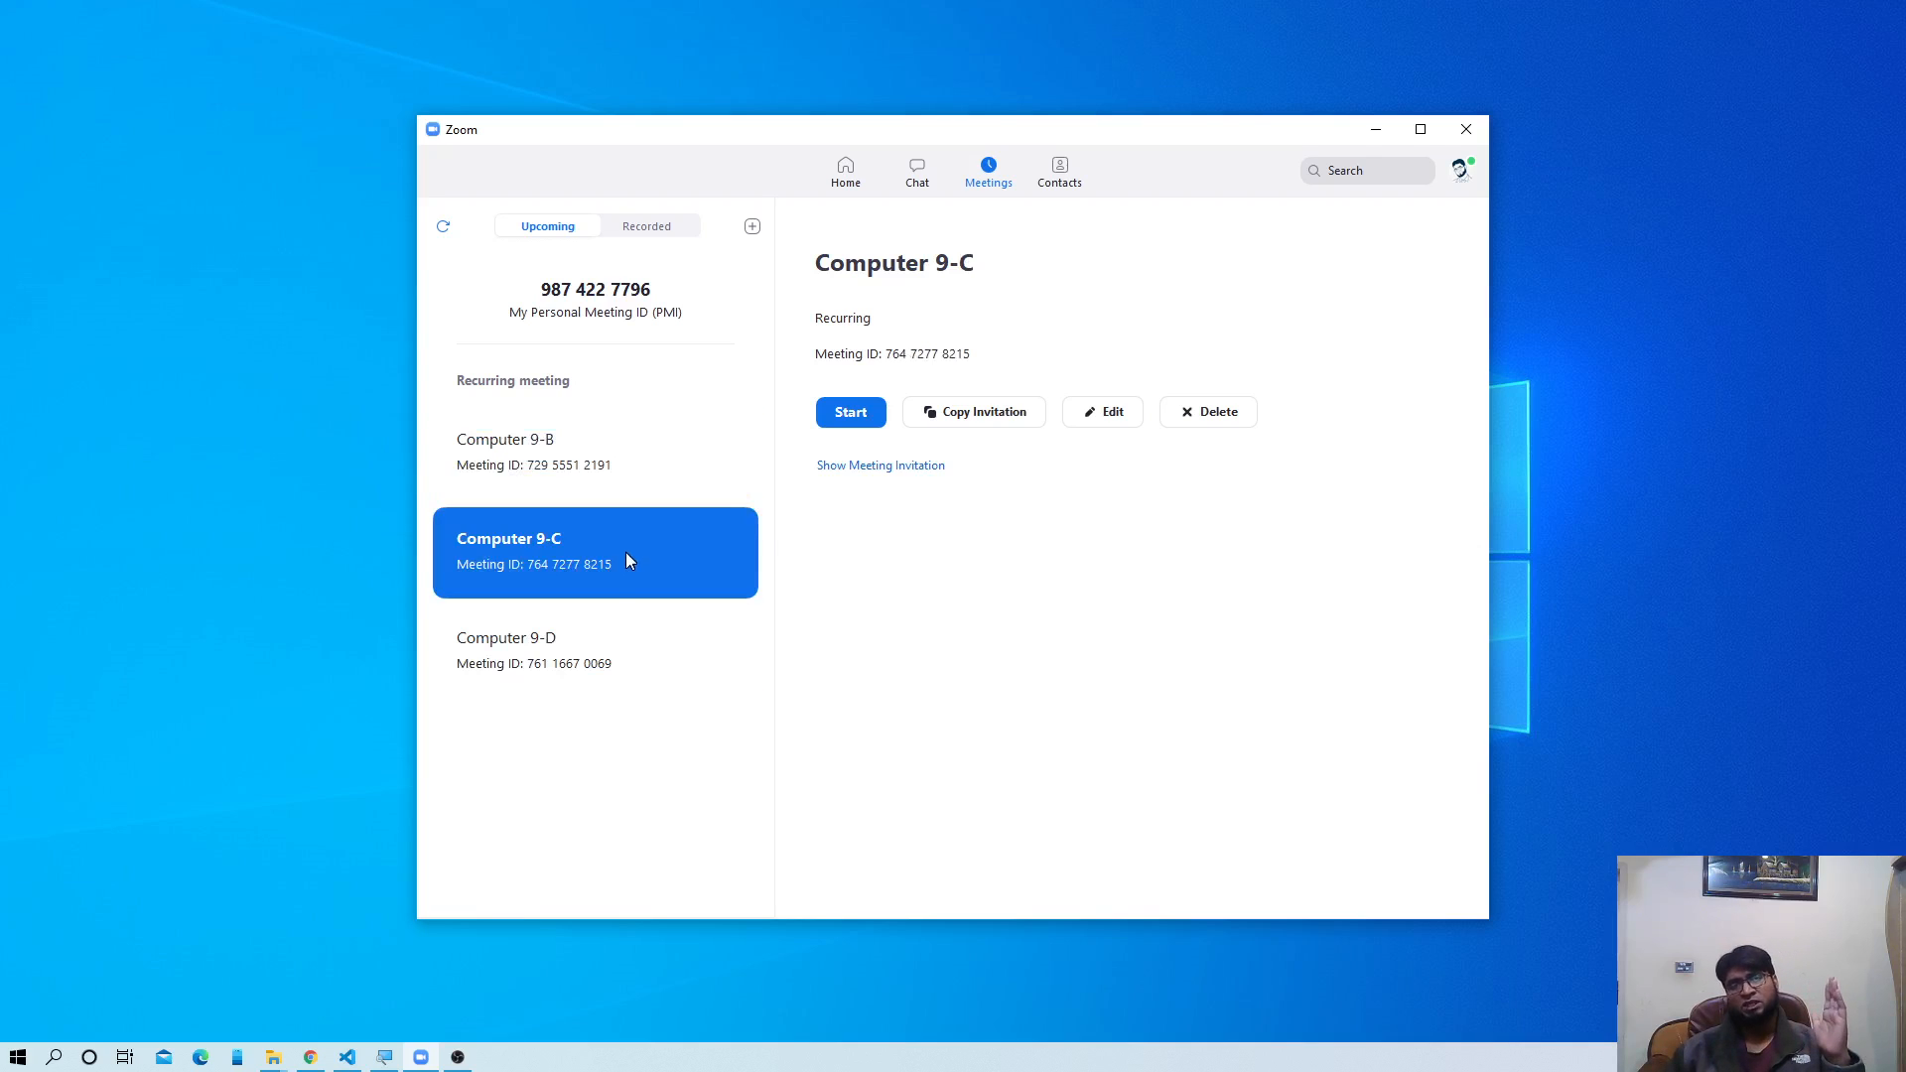
{"action": "left_click", "coordinate": [620, 623]}
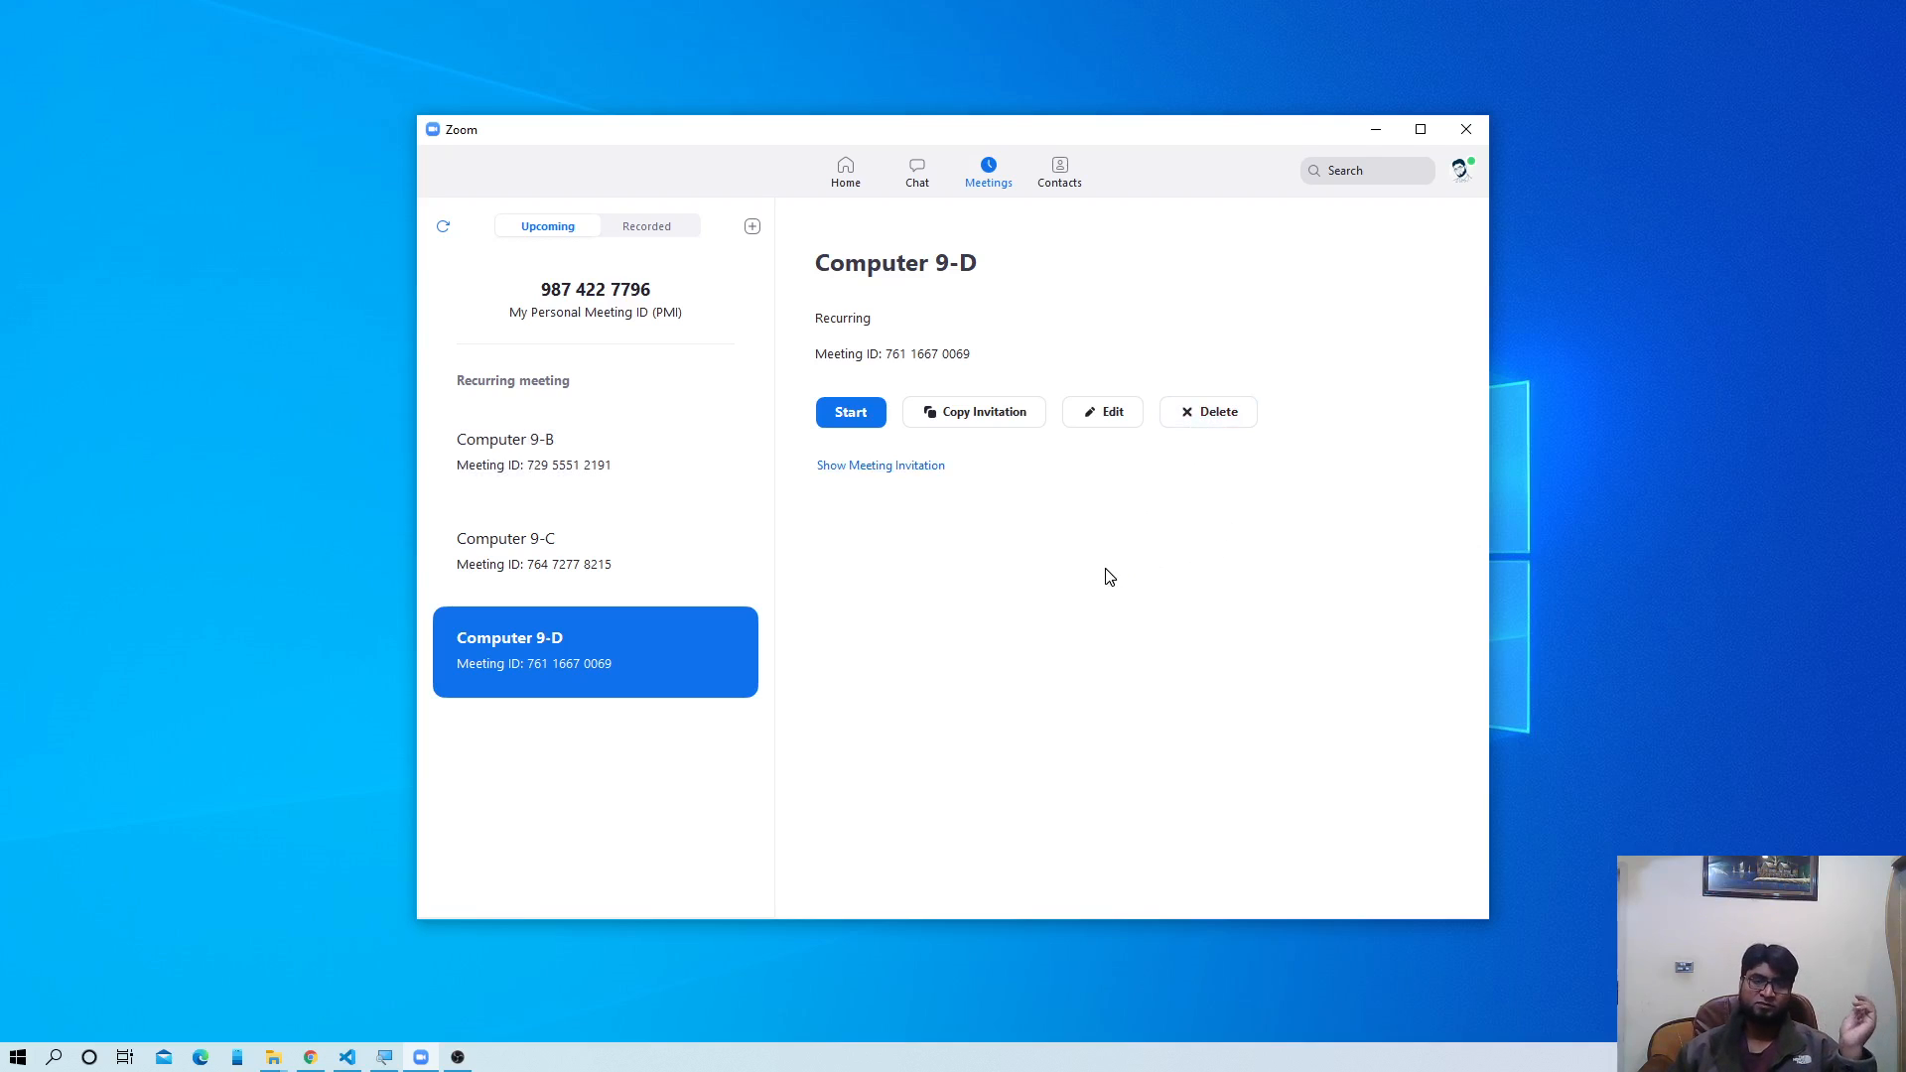
{"action": "left_click", "coordinate": [846, 176]}
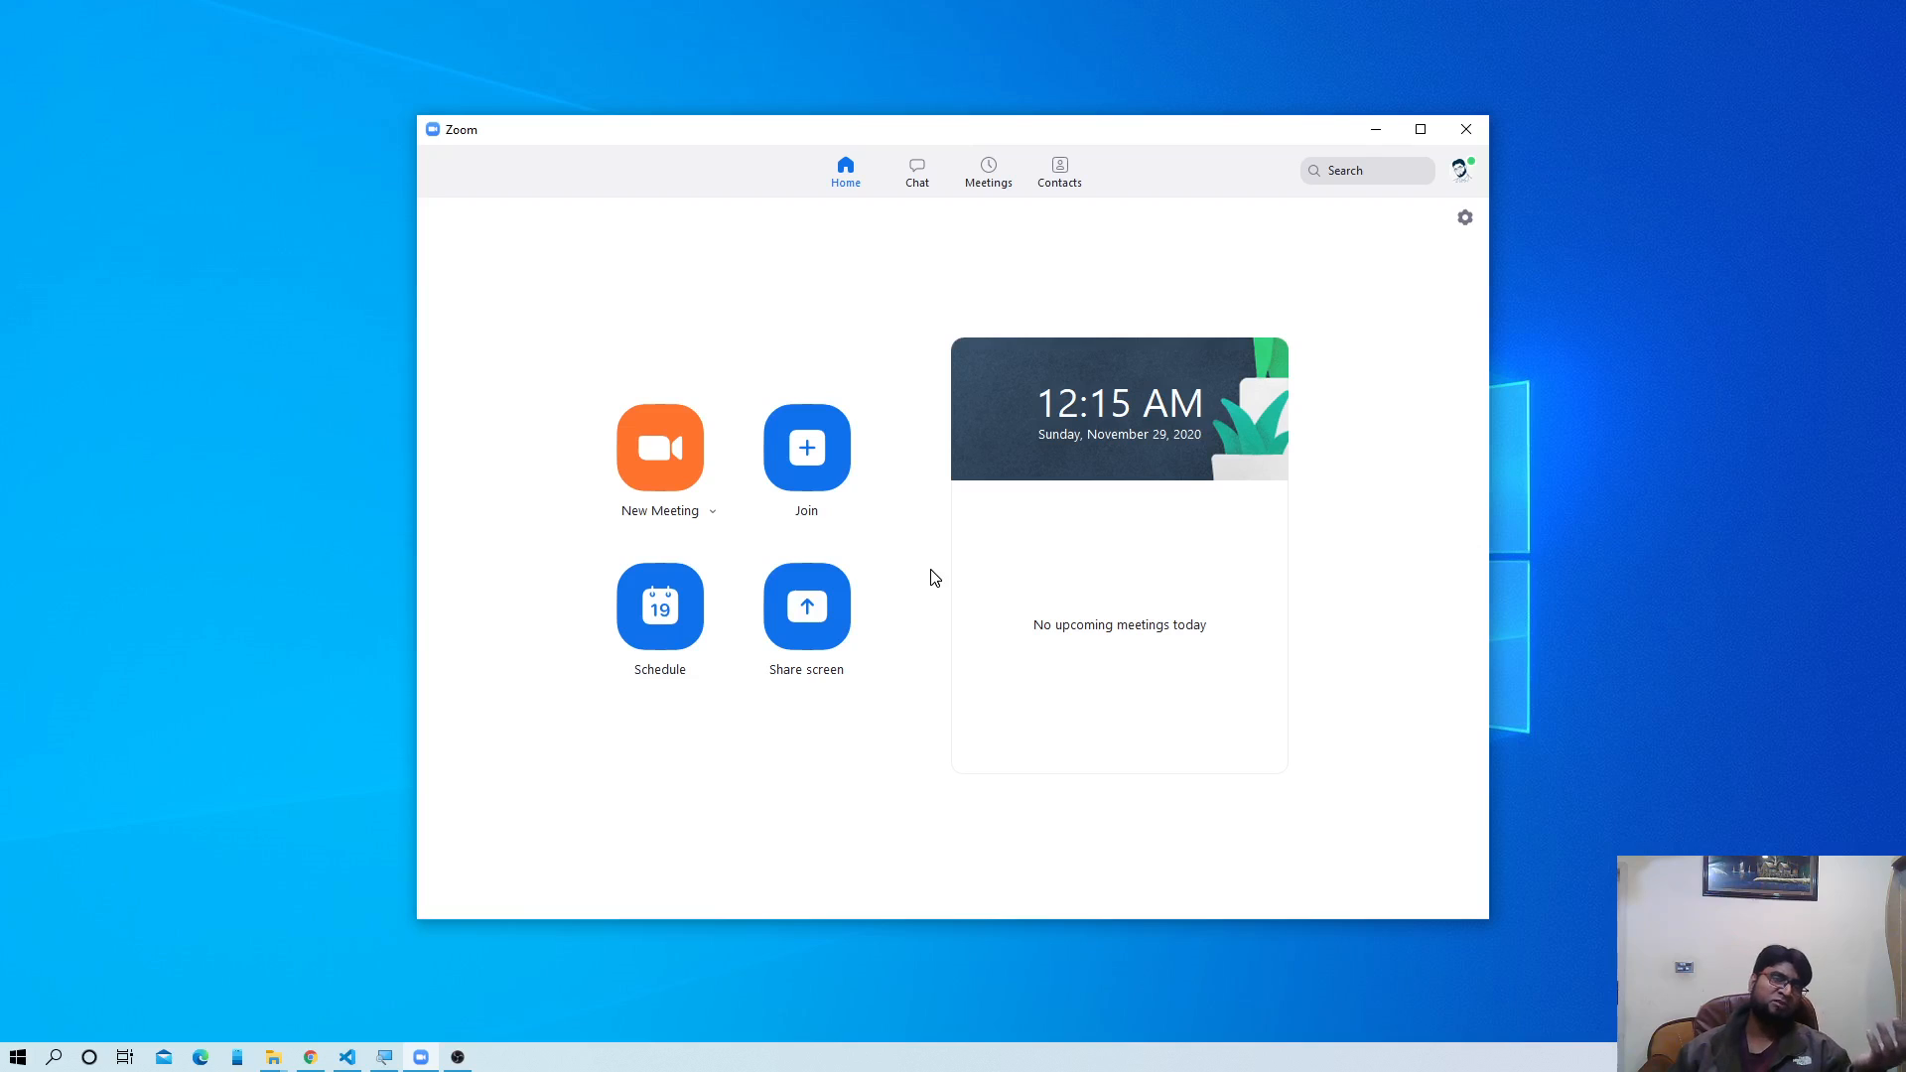
{"action": "mouse_move", "coordinate": [954, 469]}
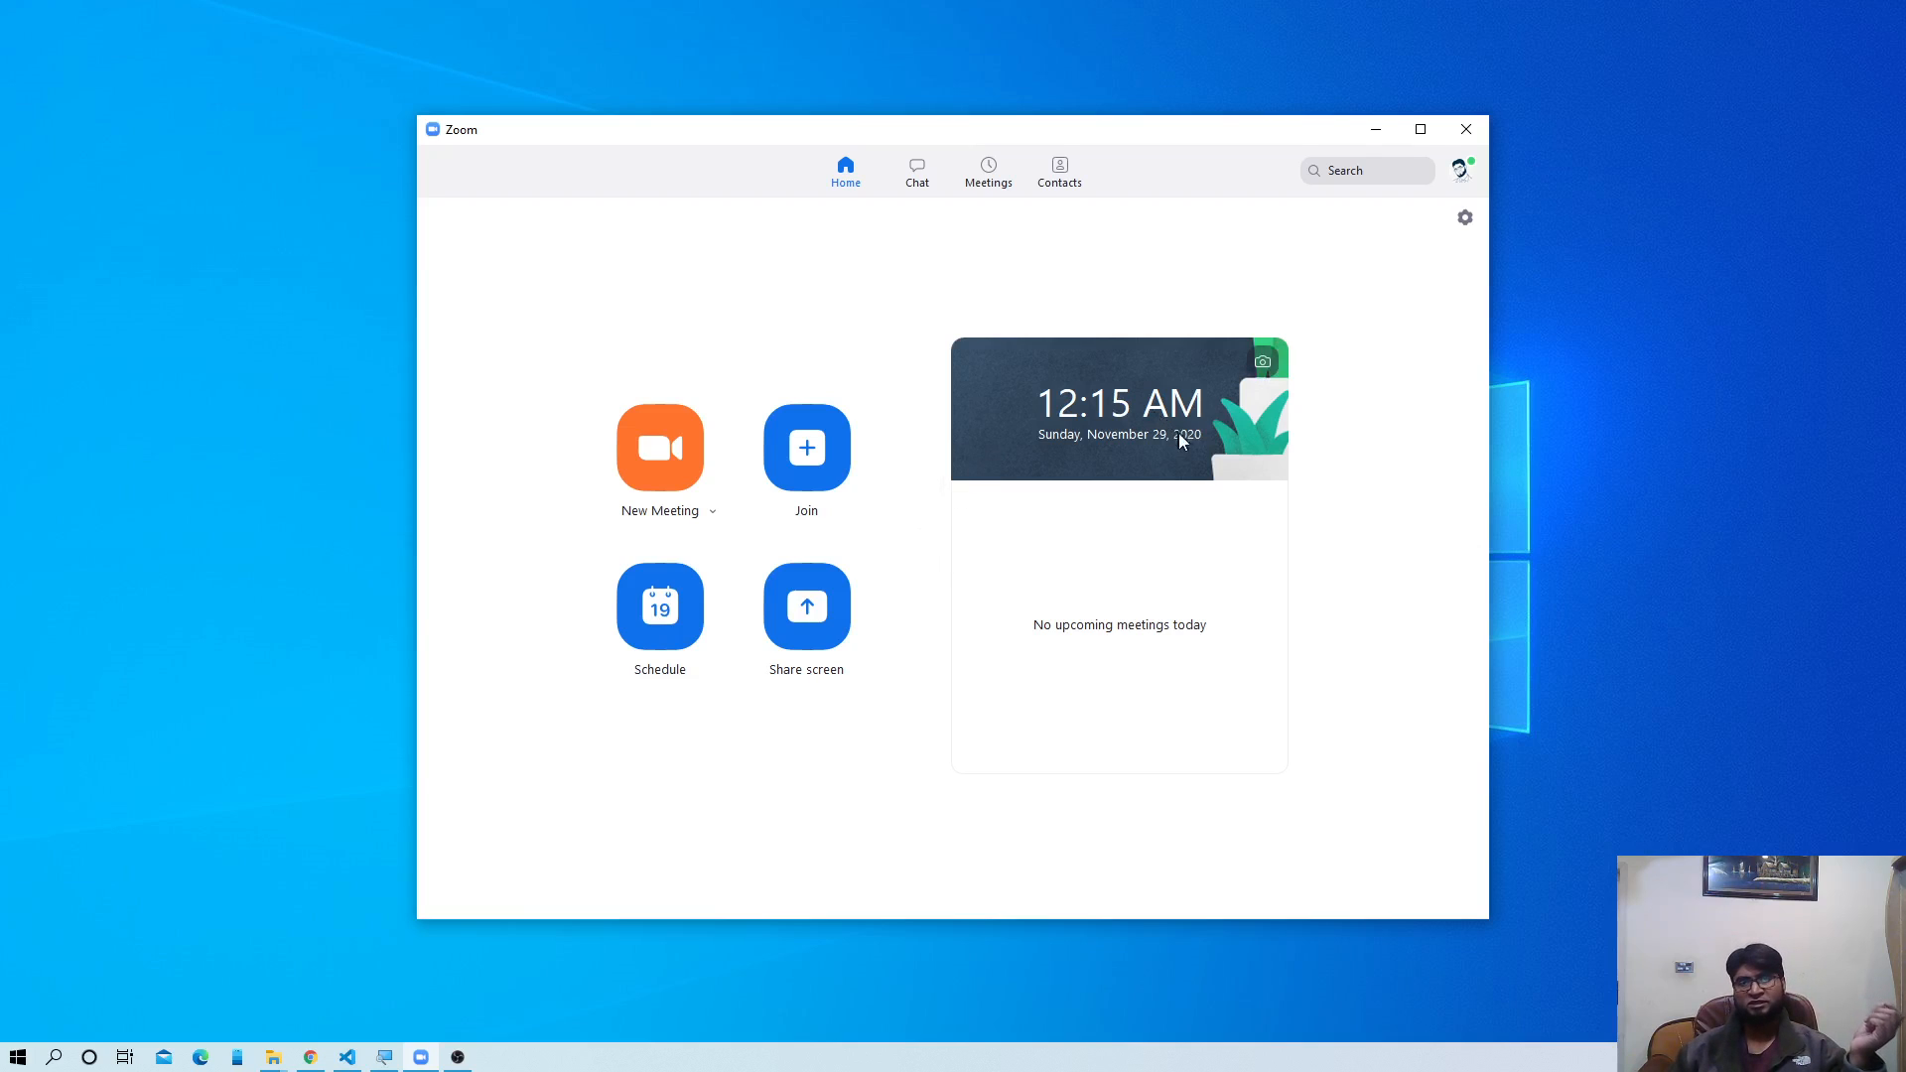